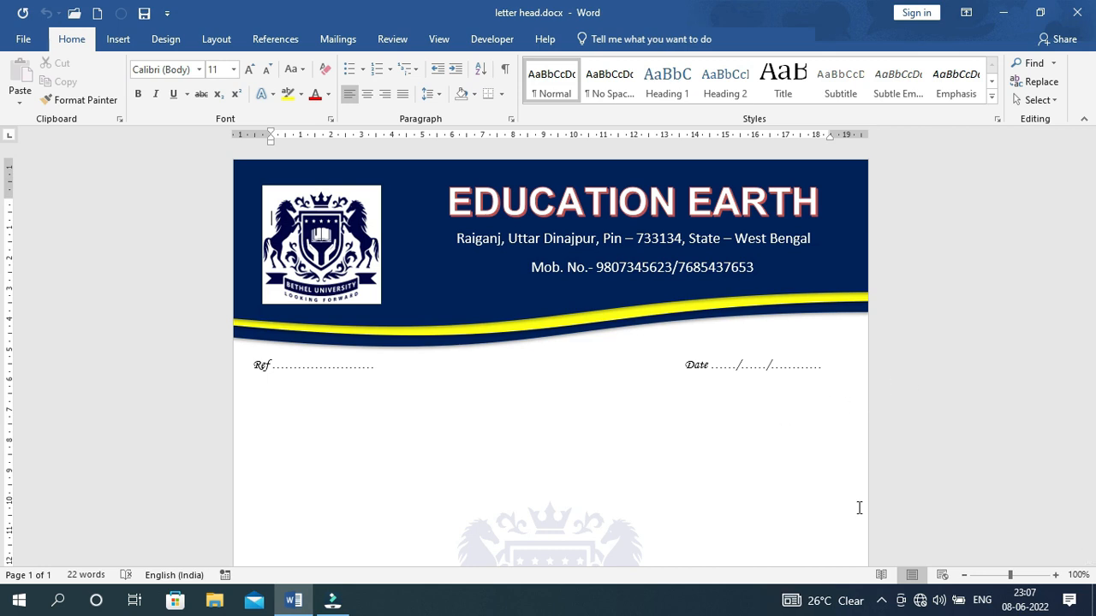
Collapse the ribbon and scroll through letter head.docx from the wave header to the footer and back
key("ctrl+F1")
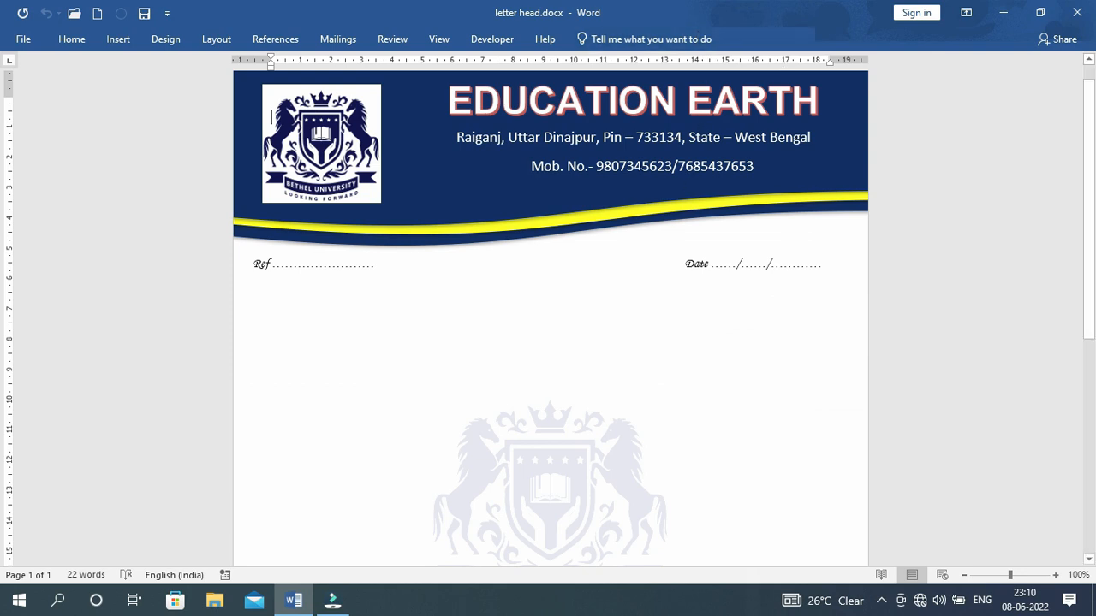
scroll(591, 237, "down", 3)
scroll(589, 240, "up", 4)
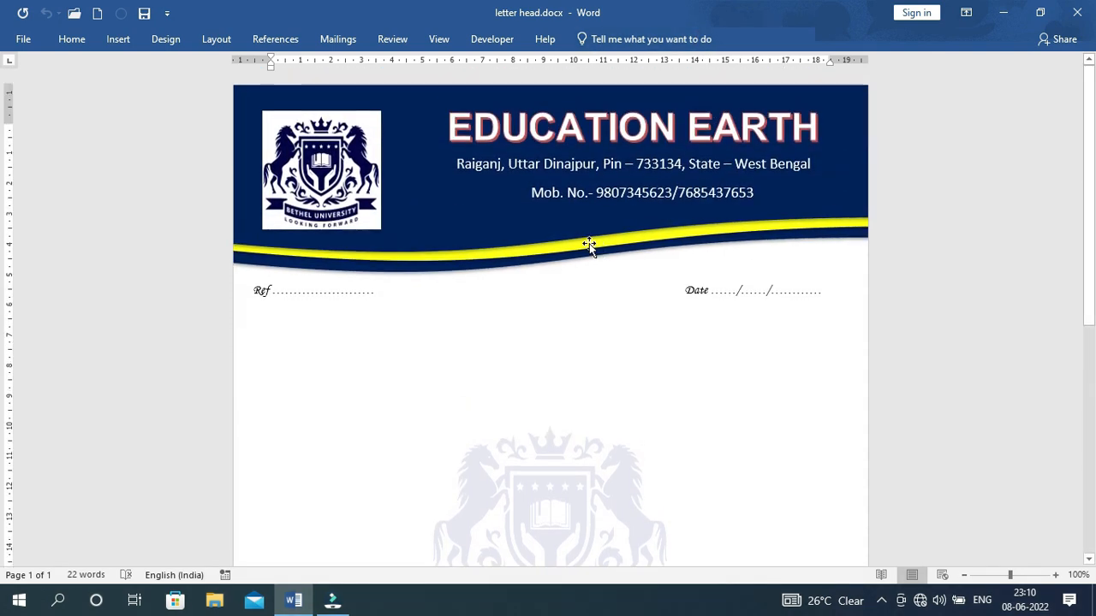
scroll(589, 247, "down", 7)
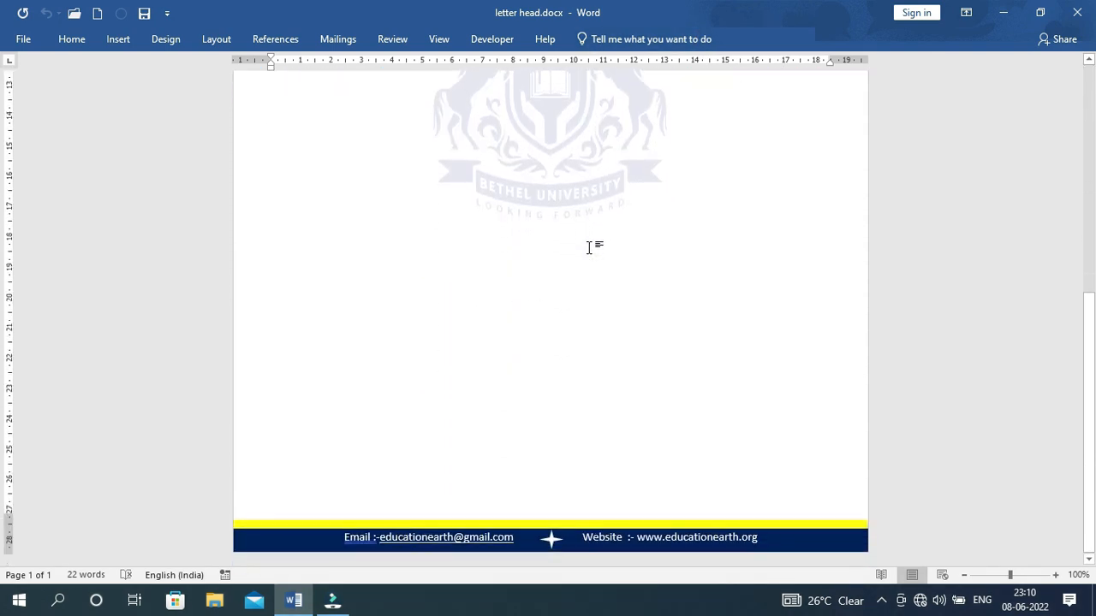
scroll(589, 251, "up", 7)
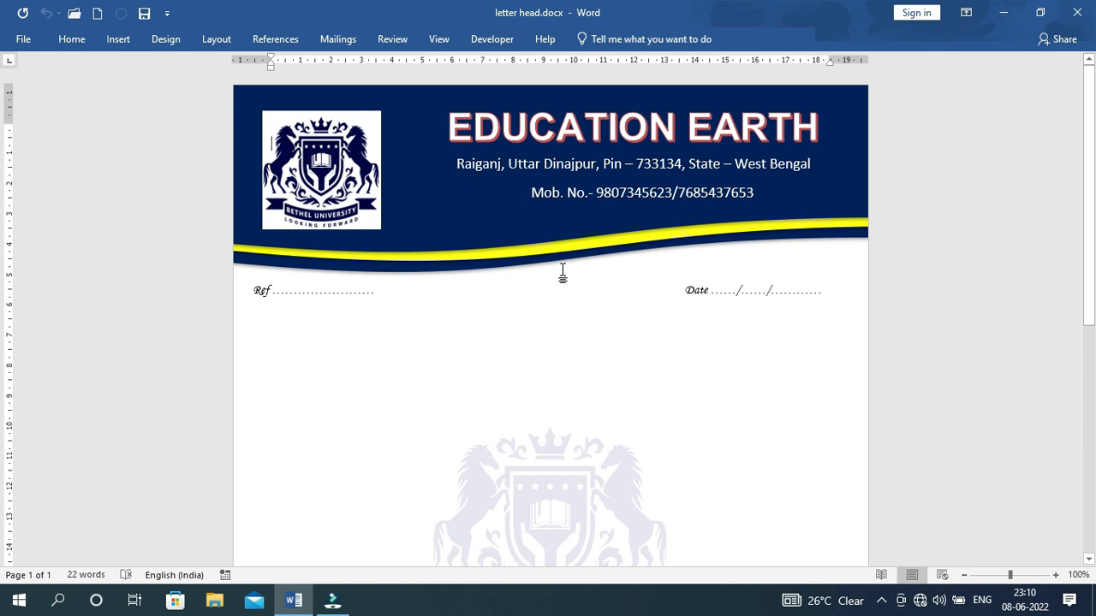
Create a new blank document with A4 paper, Narrow margins and portrait orientation
key("ctrl+n")
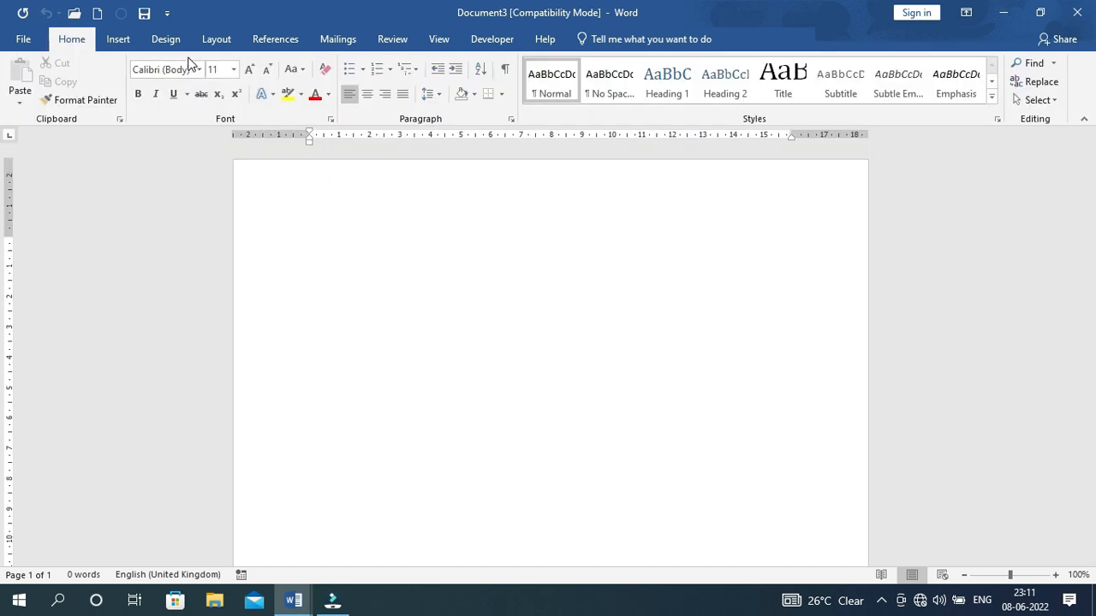
left_click(214, 40)
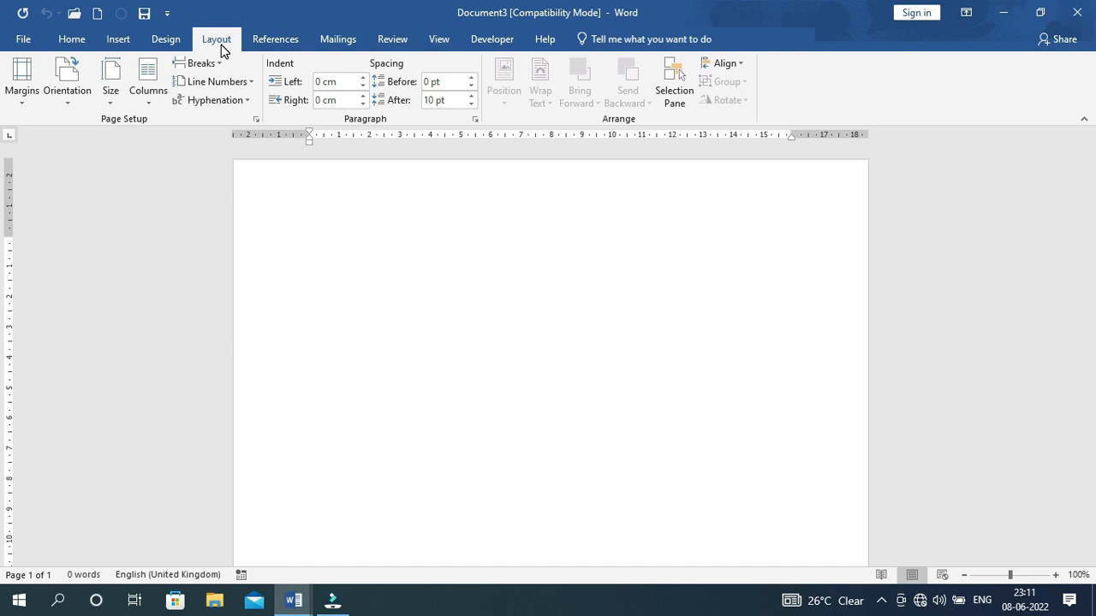
left_click(109, 105)
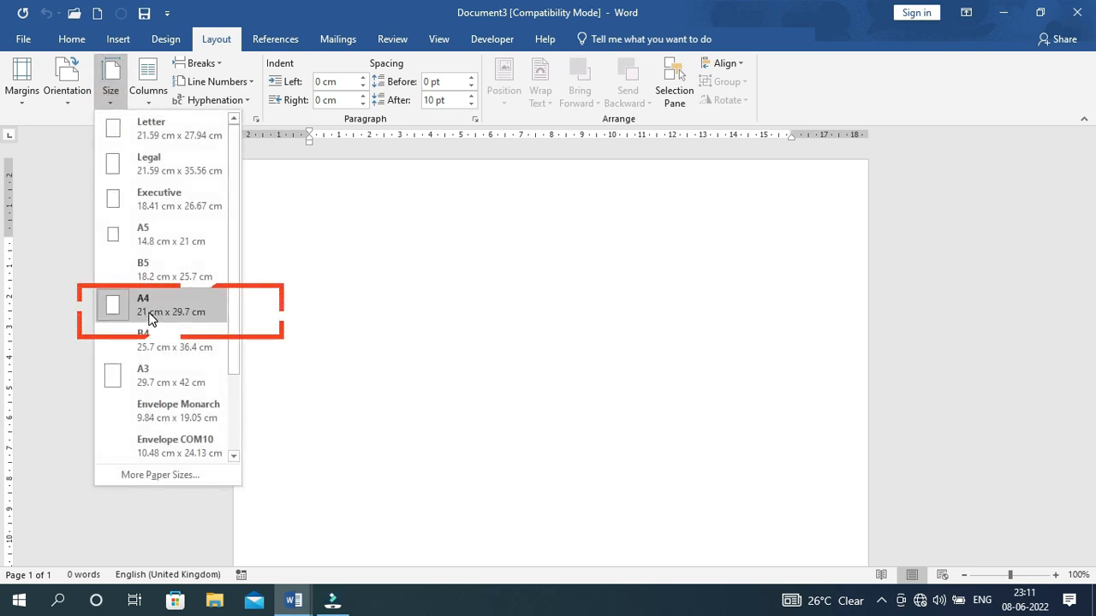
left_click(151, 314)
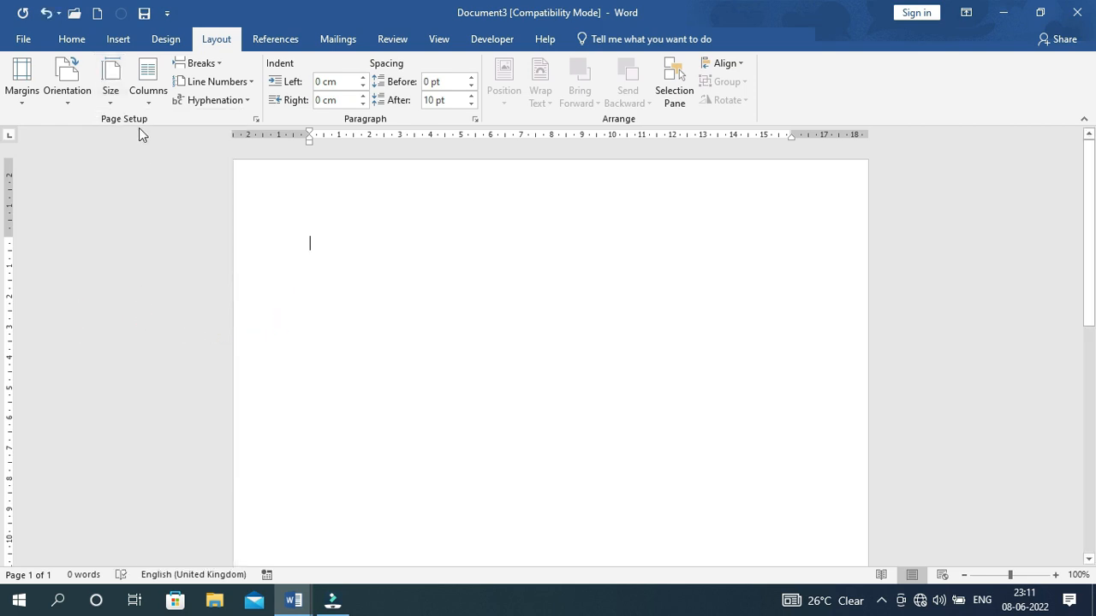
left_click(23, 100)
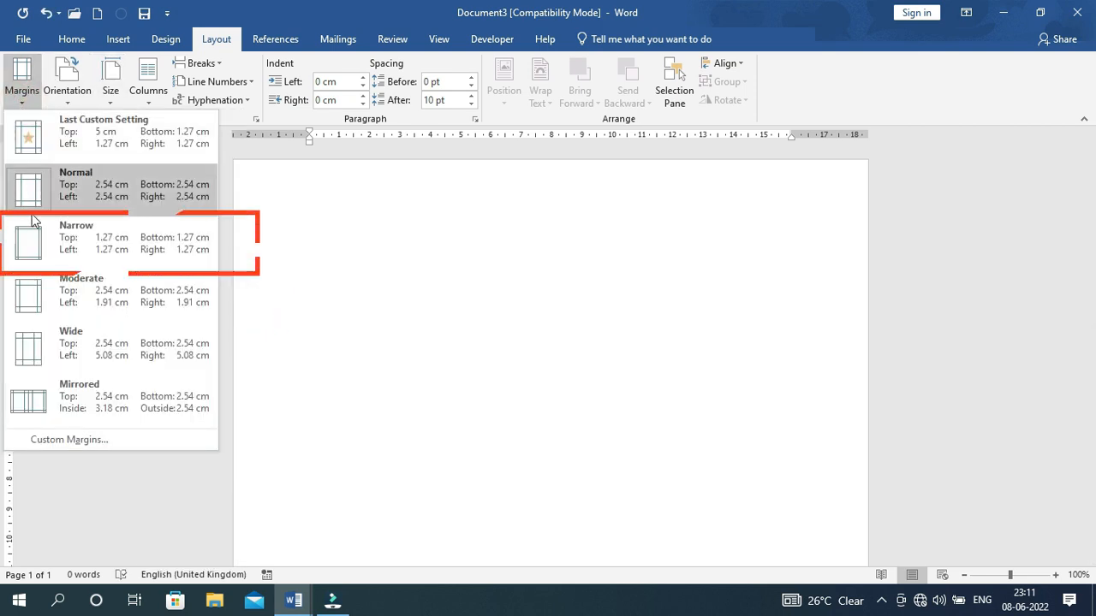
left_click(89, 246)
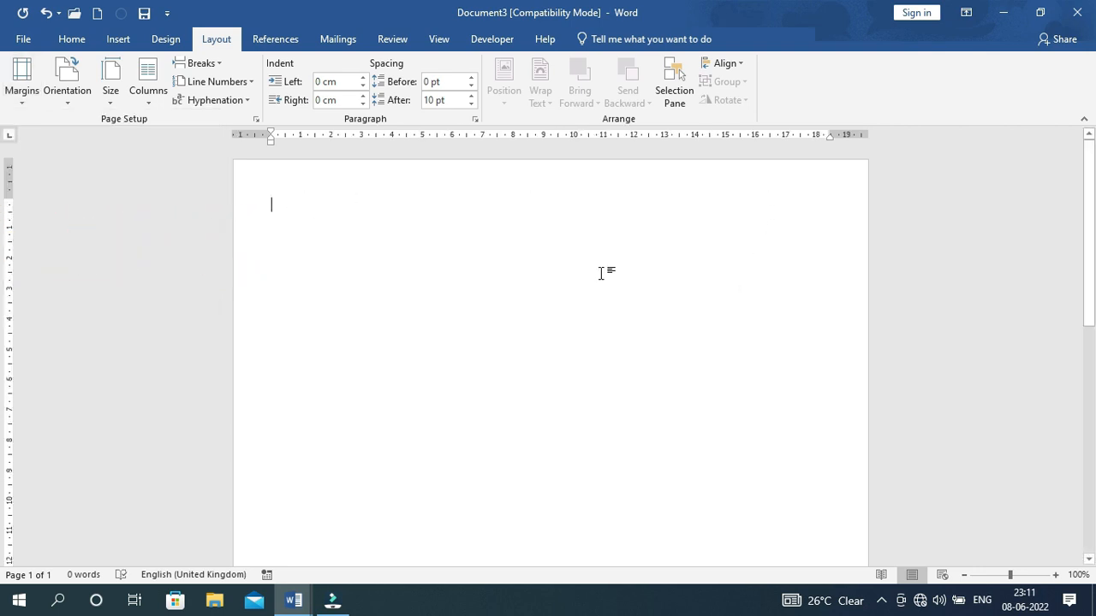
left_click(68, 102)
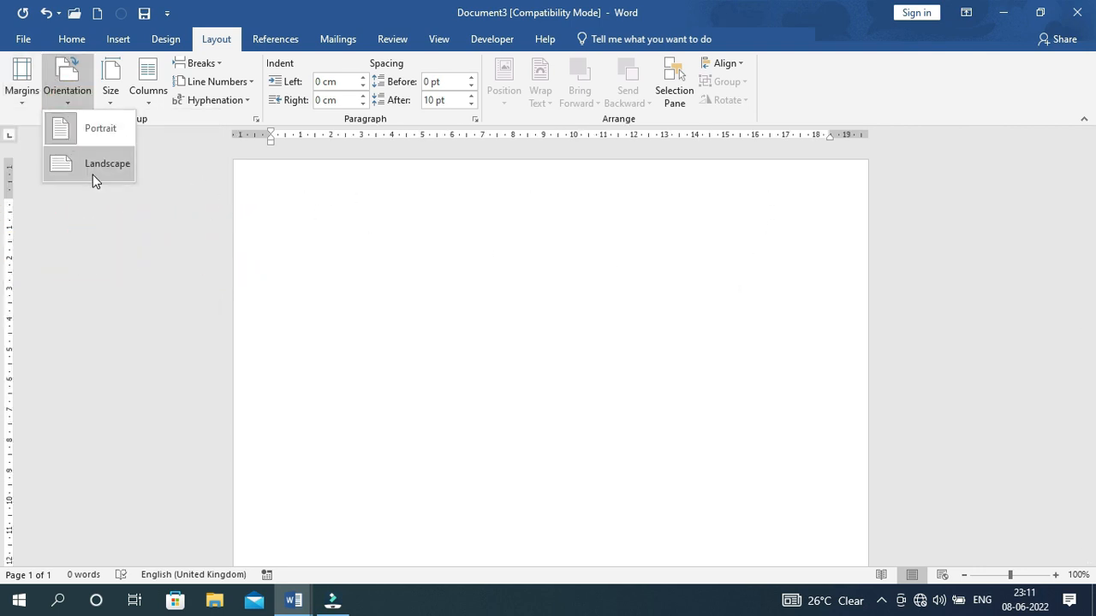
left_click(99, 129)
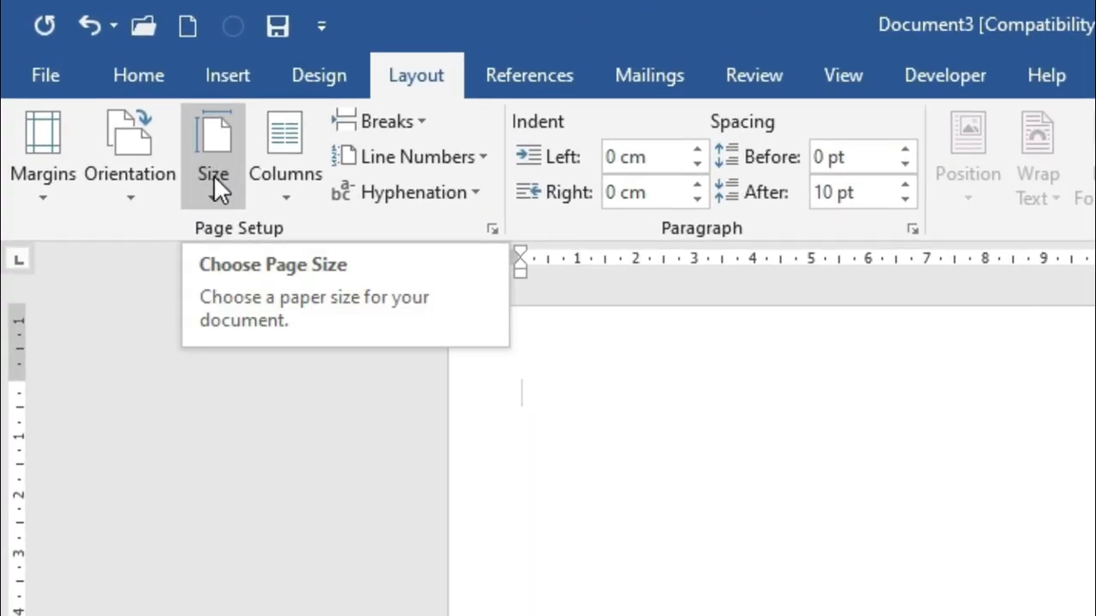
Reapply A4 size, portrait orientation and Narrow margins to the new page
left_click(214, 175)
left_click(261, 602)
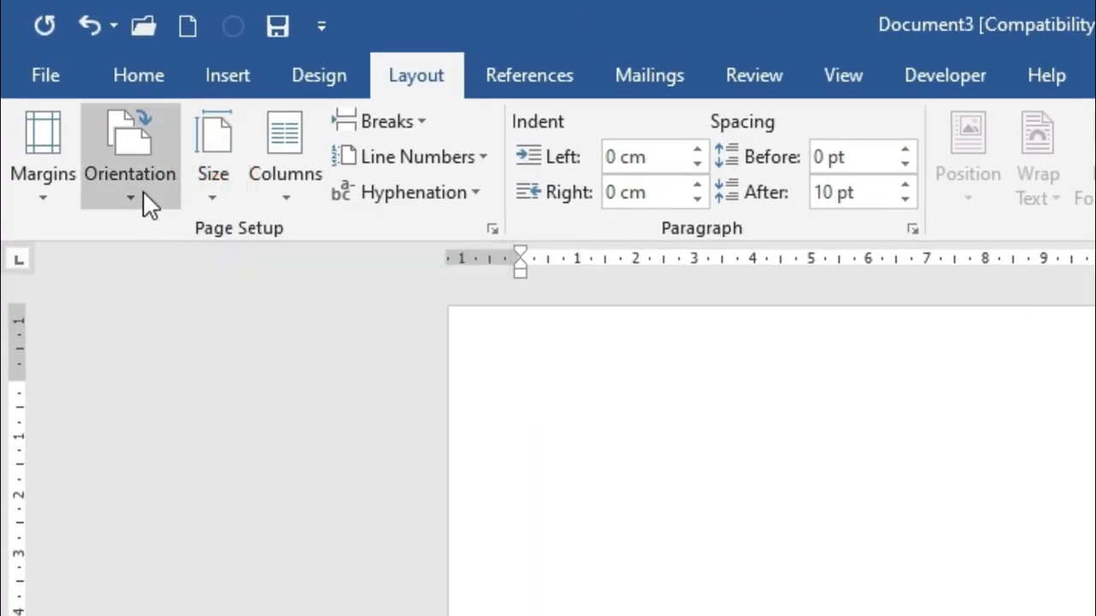
left_click(138, 212)
left_click(168, 248)
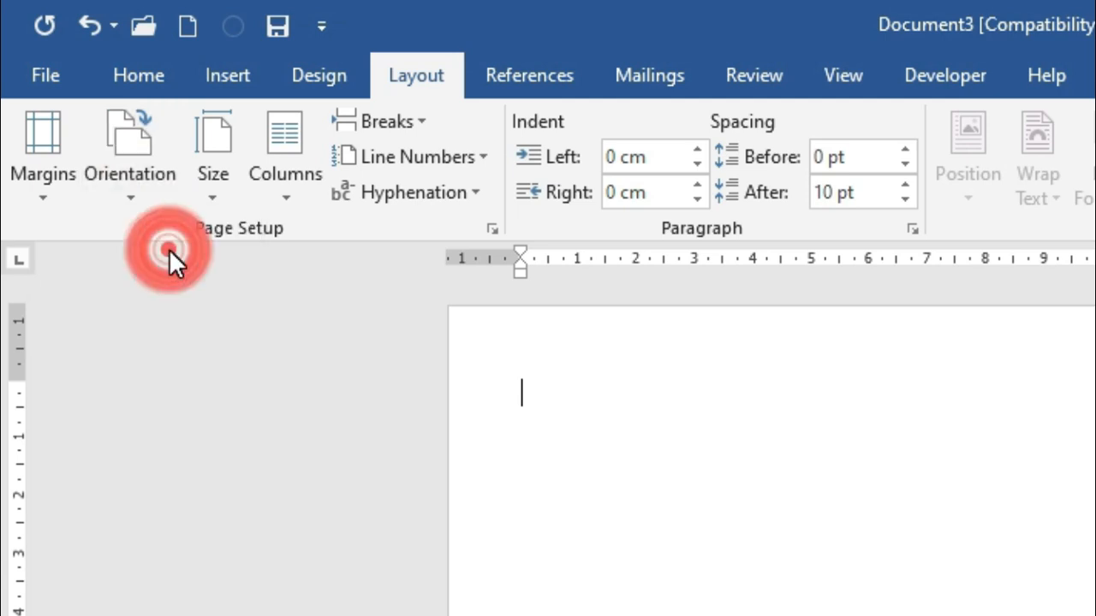
left_click(47, 193)
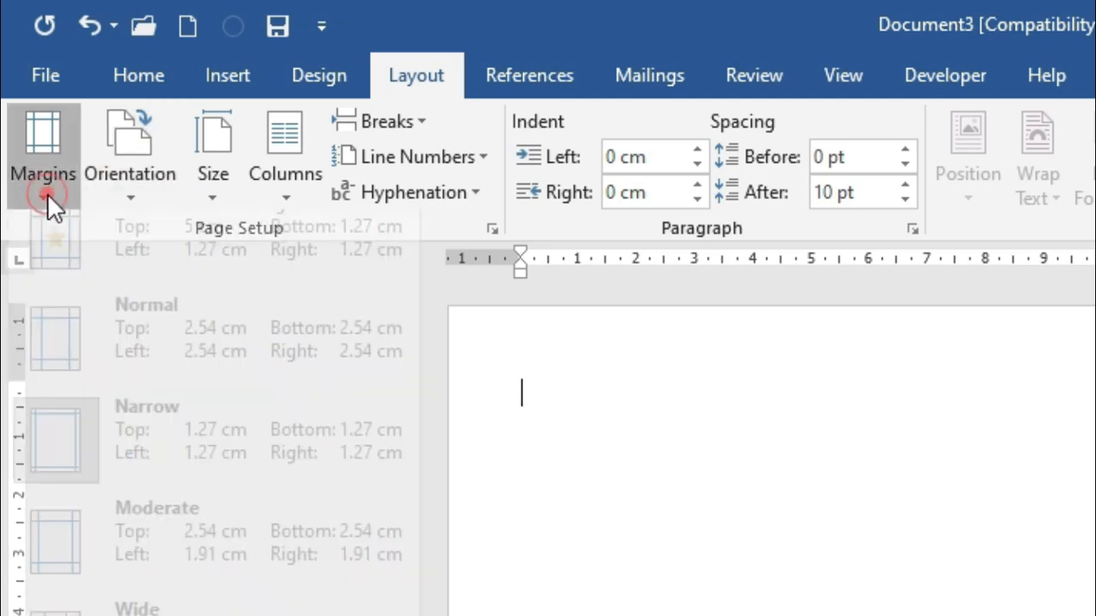
left_click(116, 465)
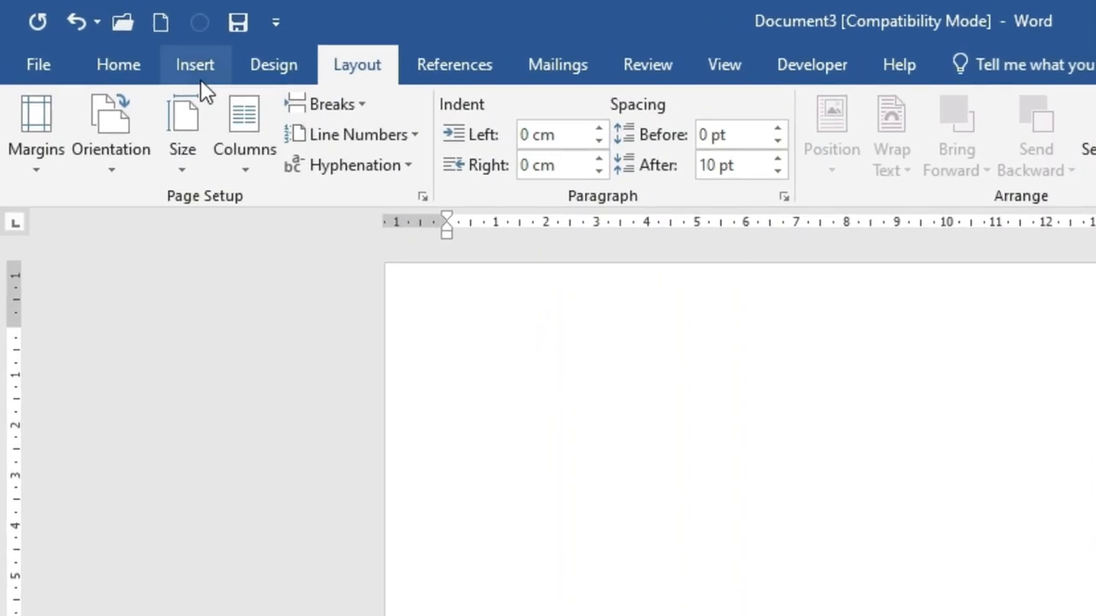
left_click(191, 64)
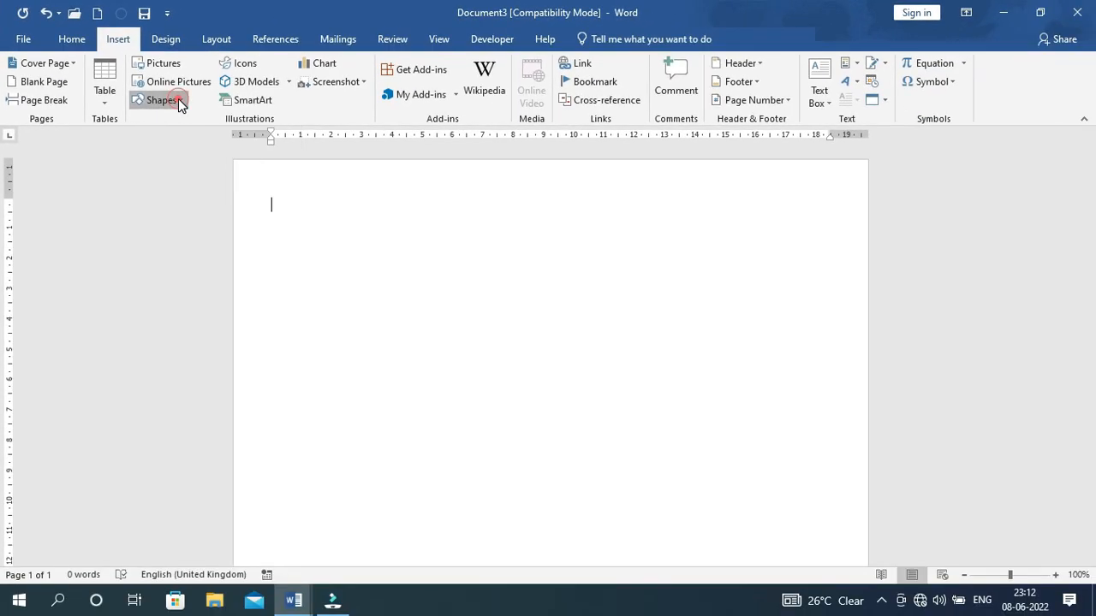
Draw a Flowchart: Document shape about 5.82 × 20.88 cm across the page top
left_click(222, 128)
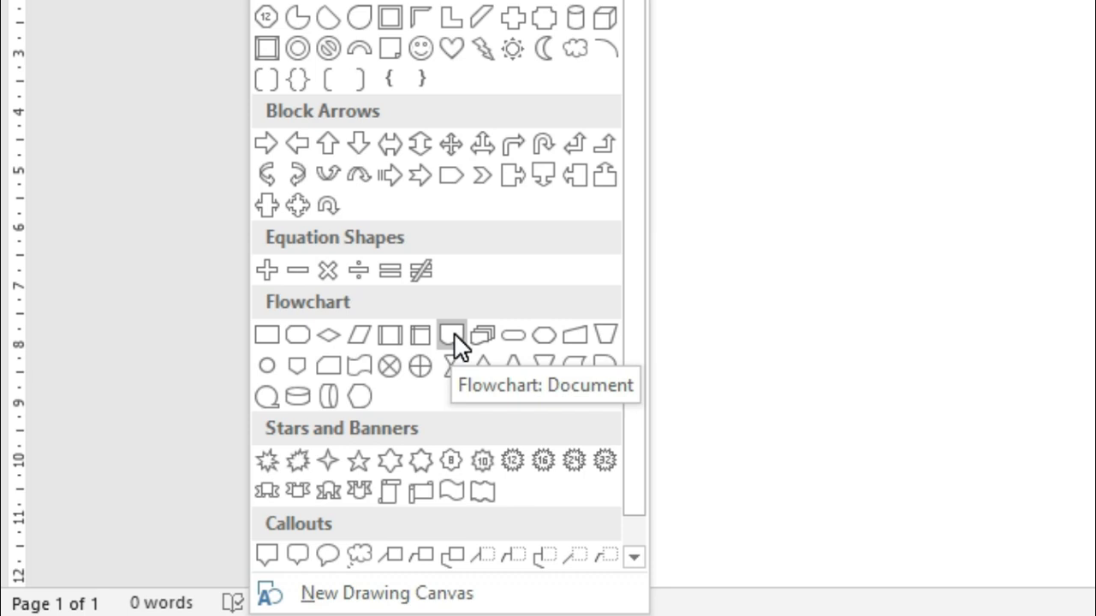
left_click(451, 333)
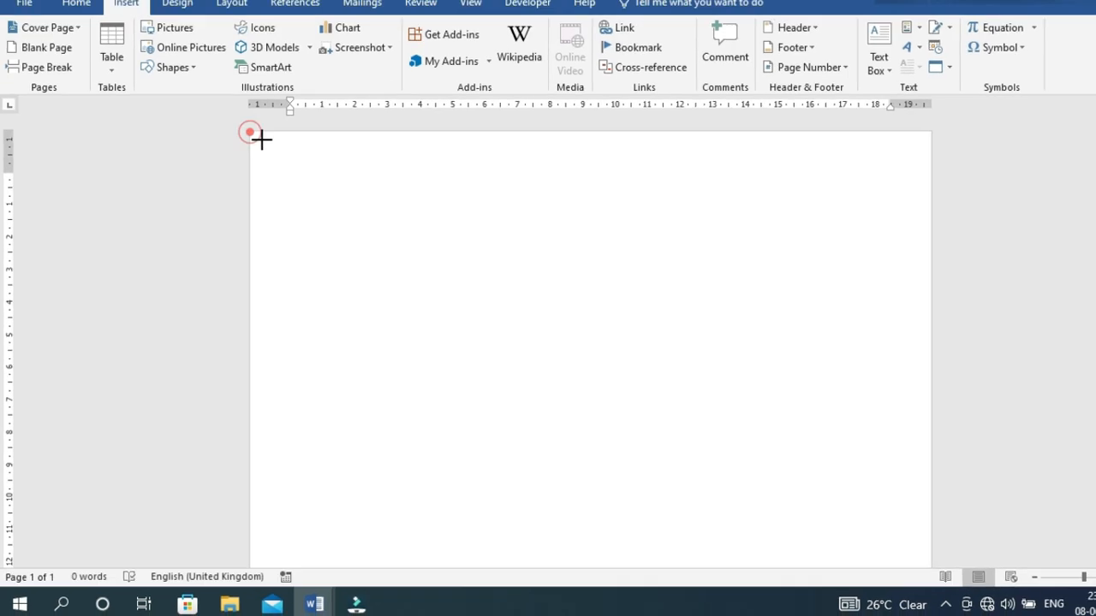
mouse_move(235, 161)
left_mouse_down()
mouse_move(419, 260)
mouse_move(810, 345)
mouse_move(866, 337)
left_mouse_up()
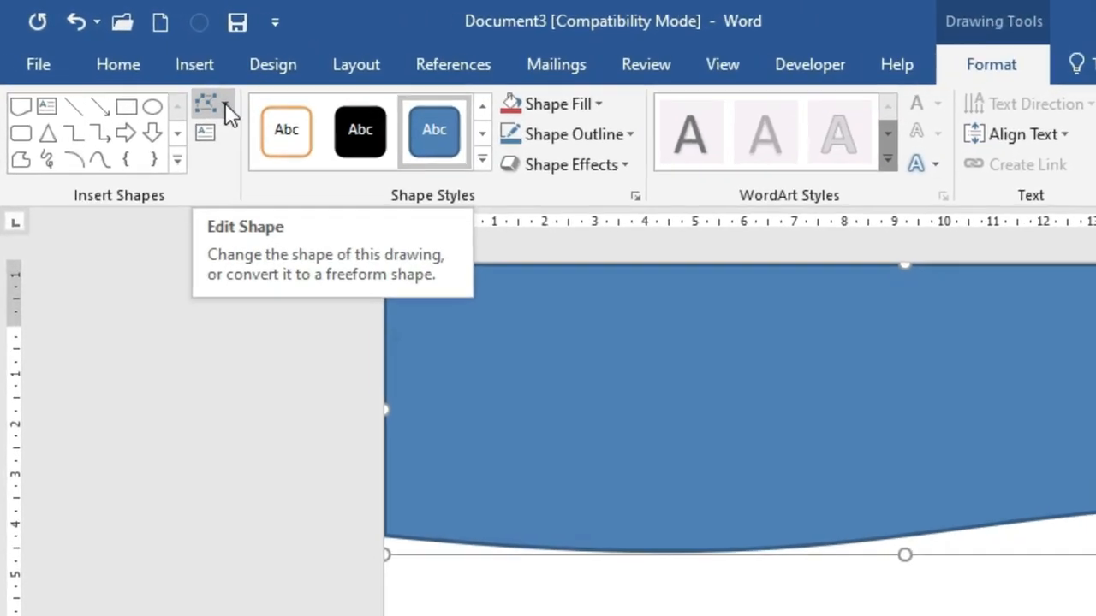
With Edit Points, drag the bottom corners' curve handles to deepen the wave to 6.04 cm tall
left_click(125, 63)
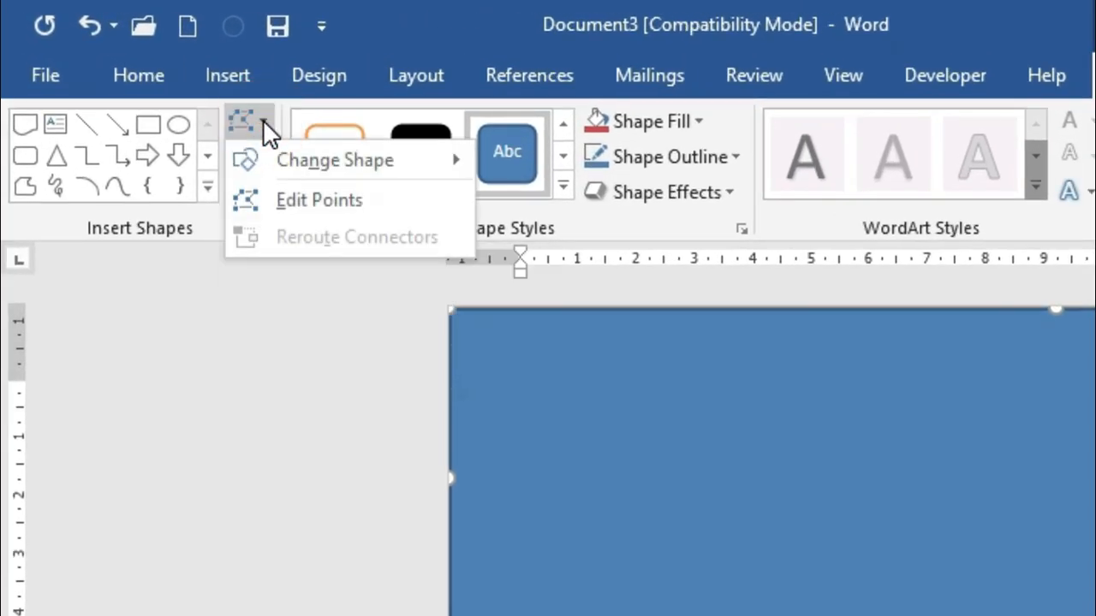
left_click(302, 204)
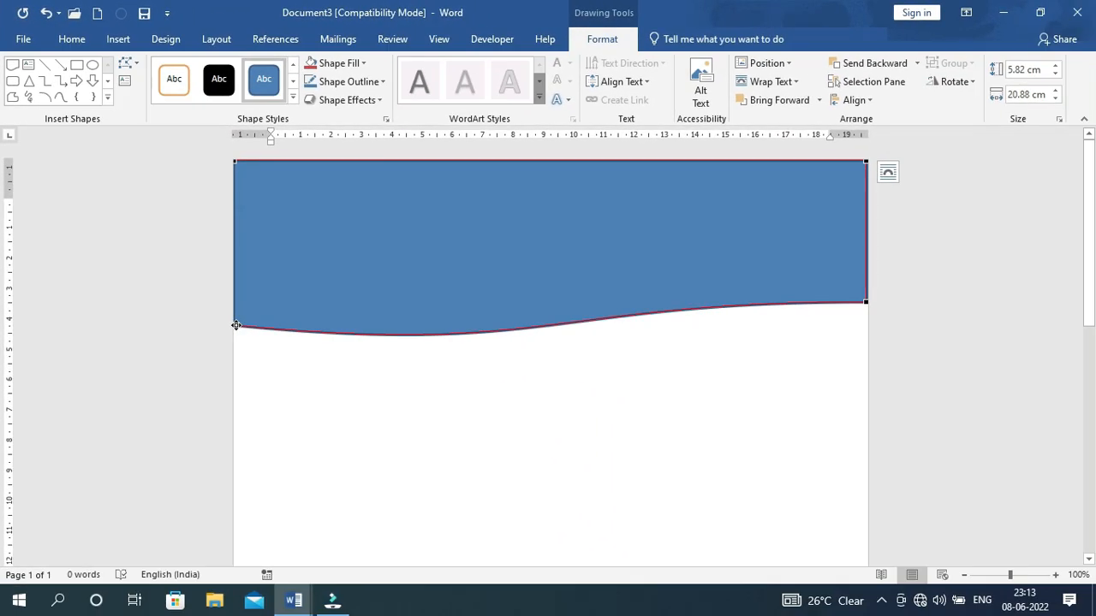
left_click(236, 326)
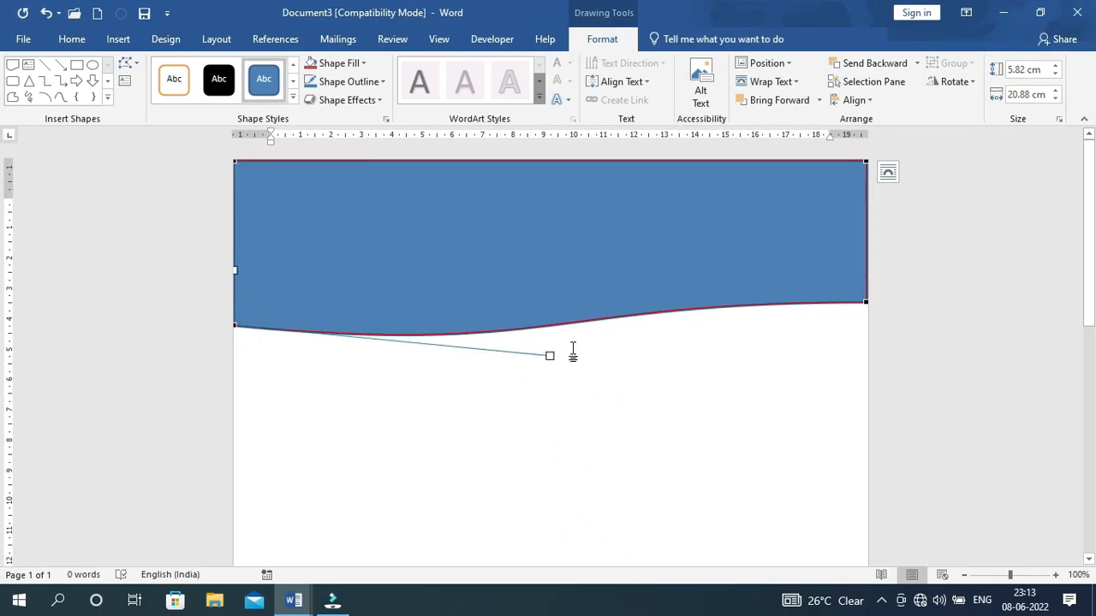
left_click_drag(550, 355, 546, 372)
left_click(865, 301)
left_click_drag(549, 302, 552, 275)
left_click(235, 326)
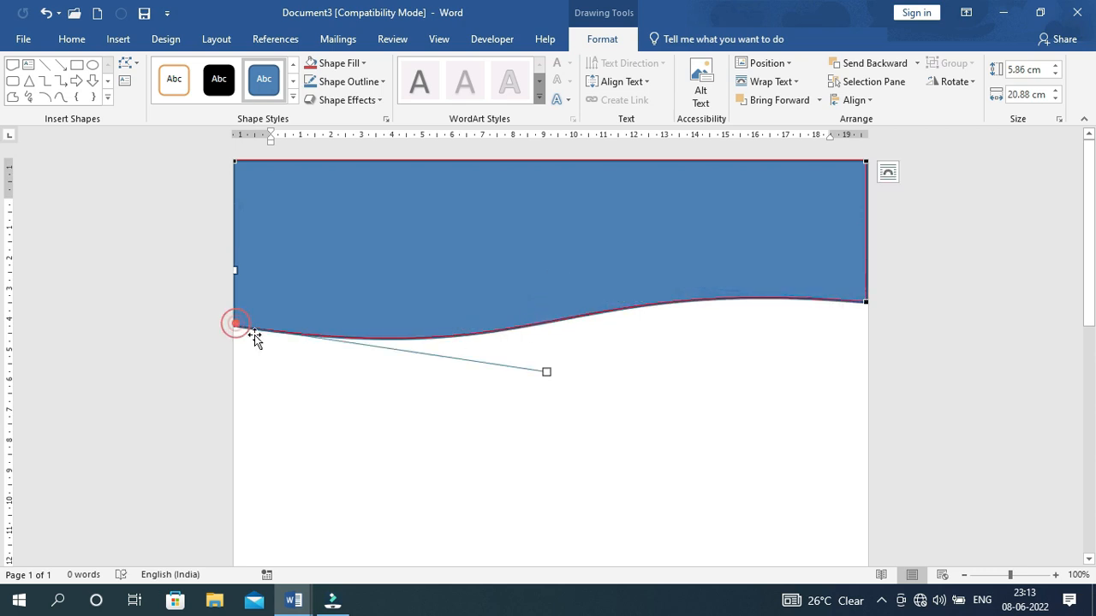
left_click_drag(546, 371, 546, 385)
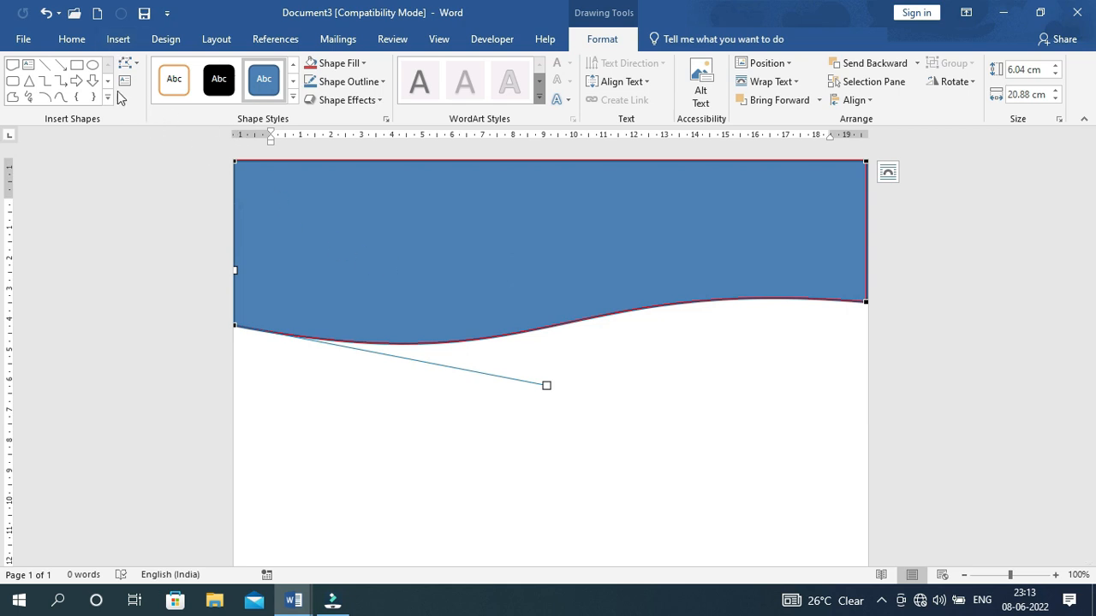
left_click(457, 470)
left_click(391, 246)
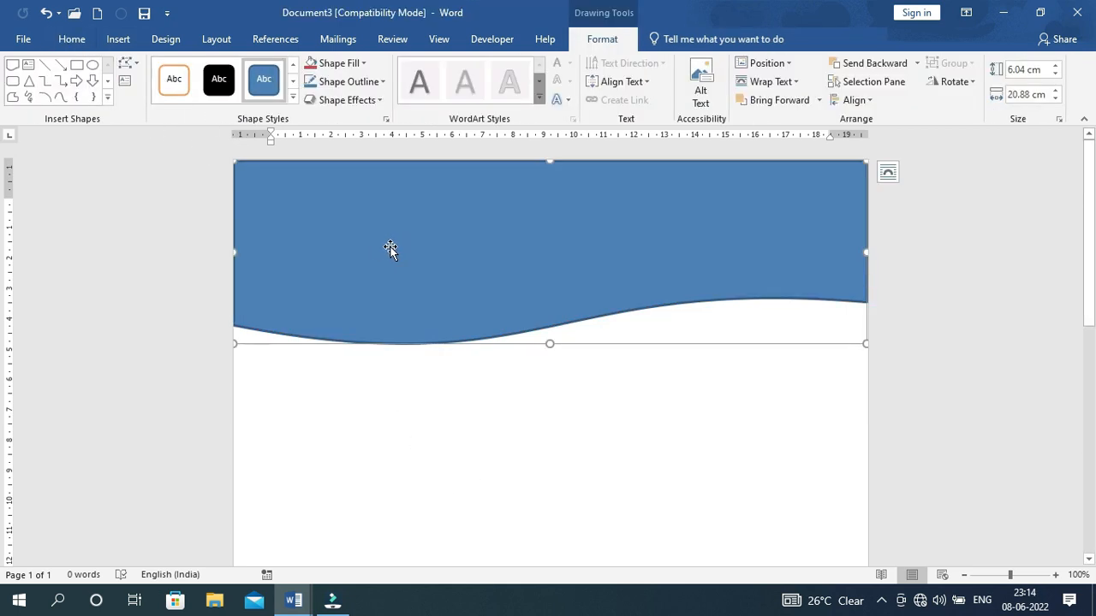
Give the wave No Outline and a Dark Blue fill, then nudge it slightly down the page
left_click(381, 82)
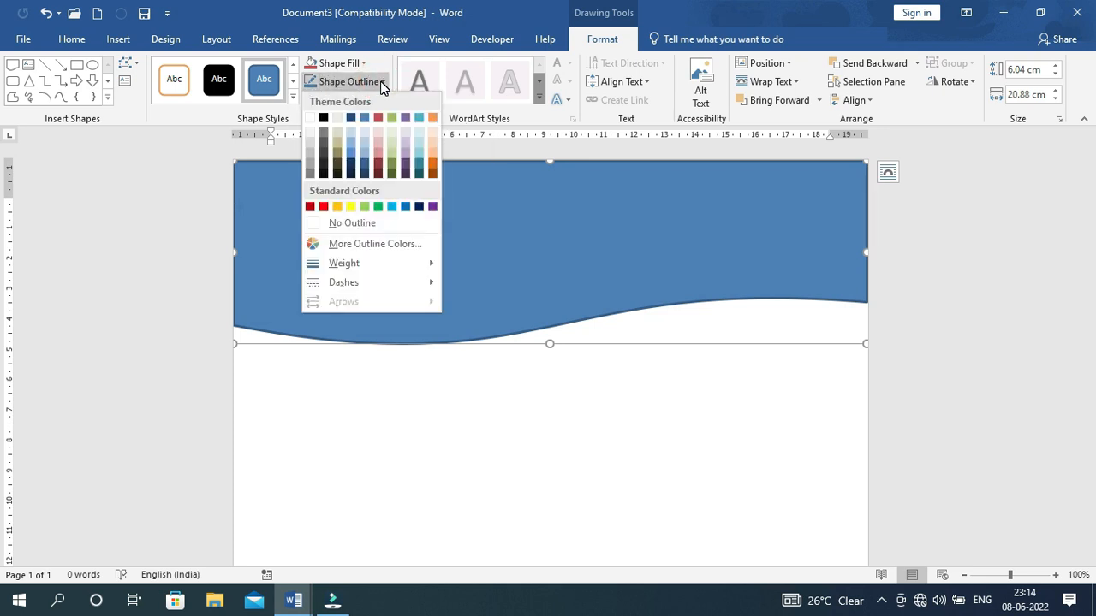
left_click(351, 223)
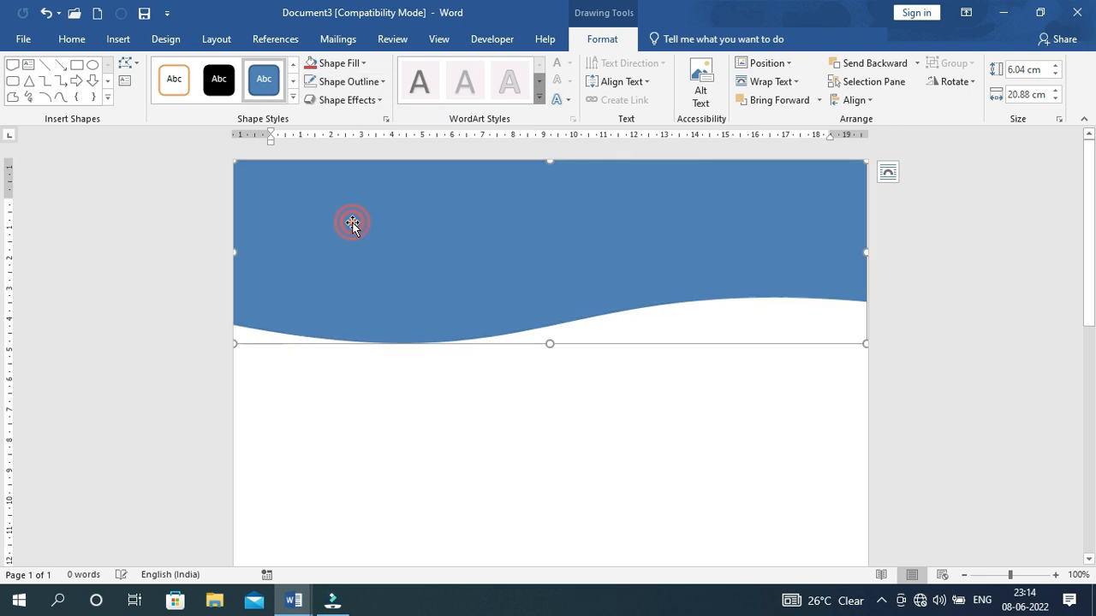
left_click(362, 62)
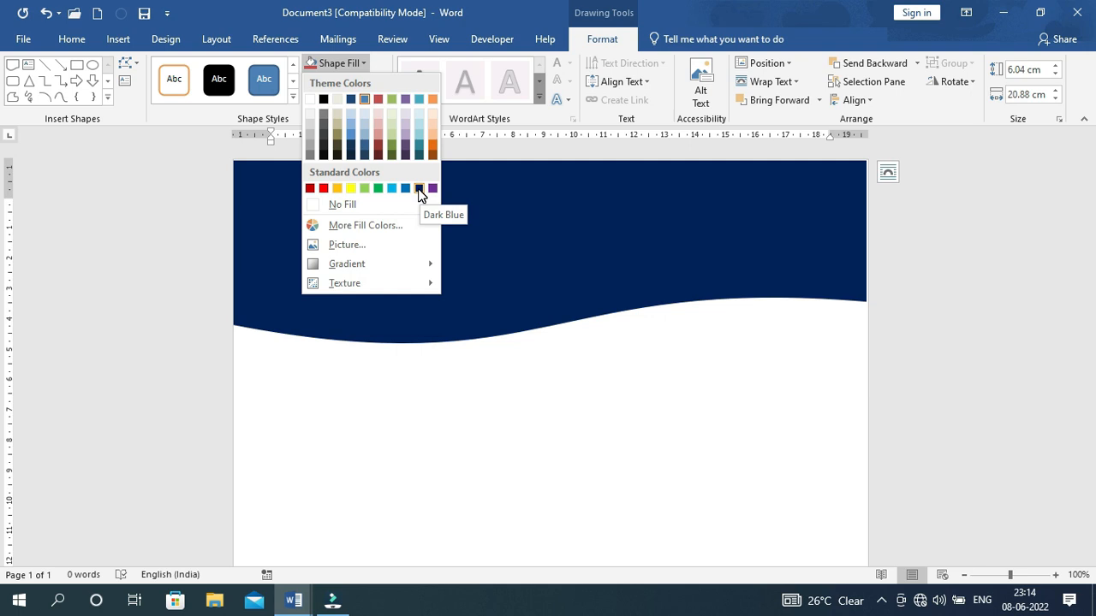
left_click(419, 192)
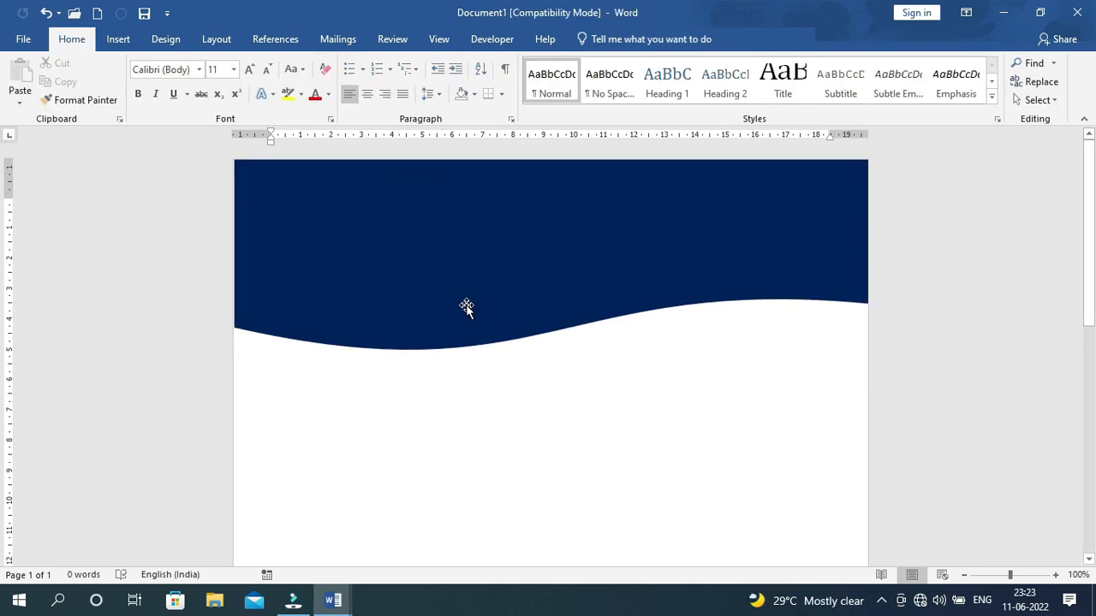
left_click(466, 307)
left_click_drag(466, 306, 462, 328)
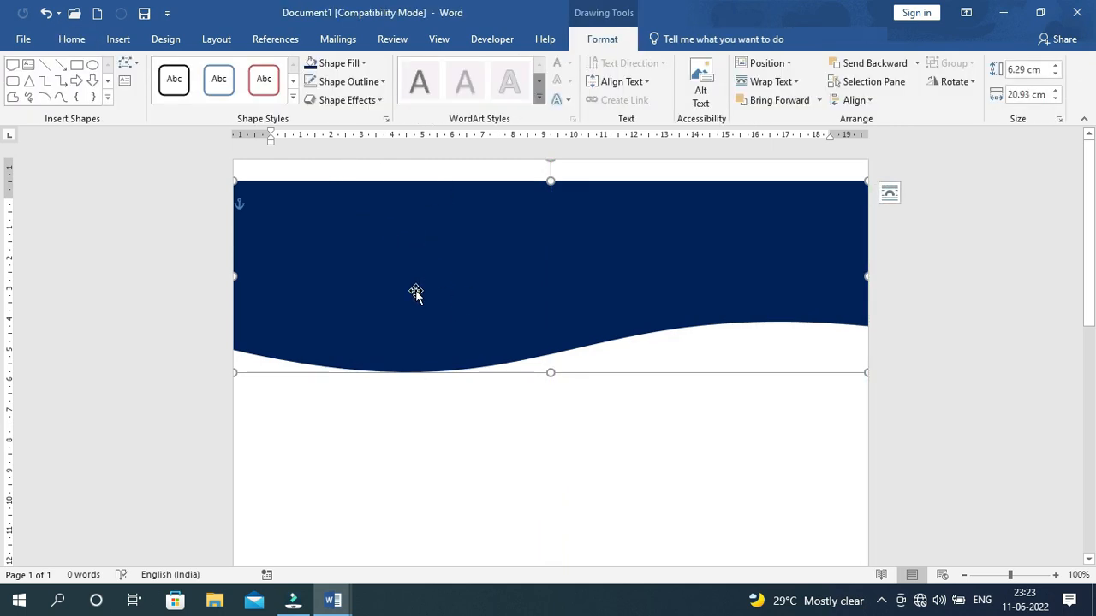
Duplicate the navy wave with Ctrl+D and place the copy lower on the page
left_click(428, 404)
left_click(426, 304)
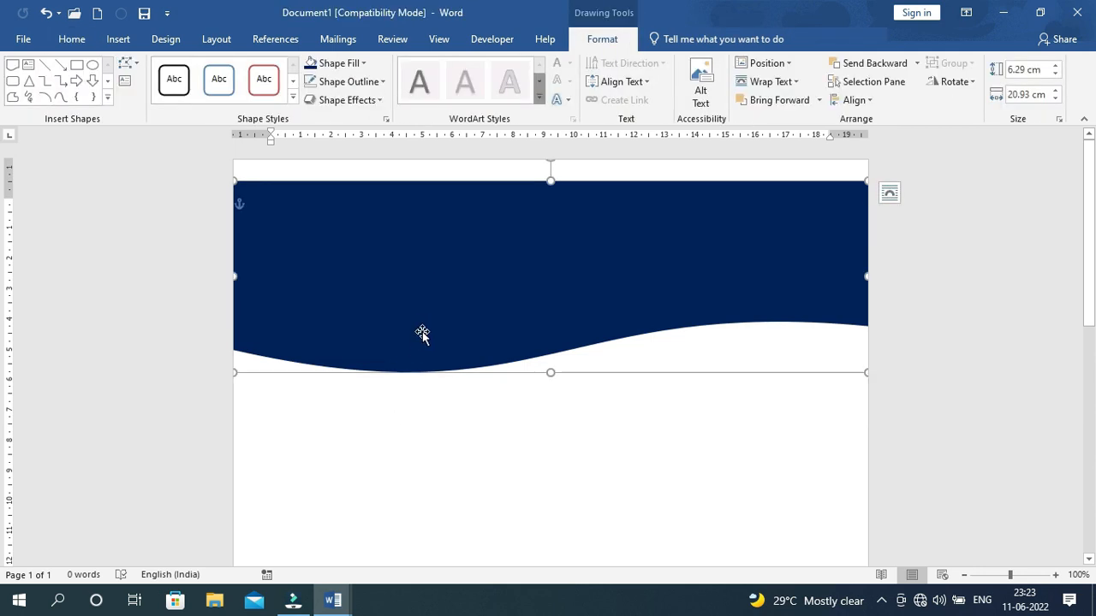
left_click_drag(420, 345, 409, 361)
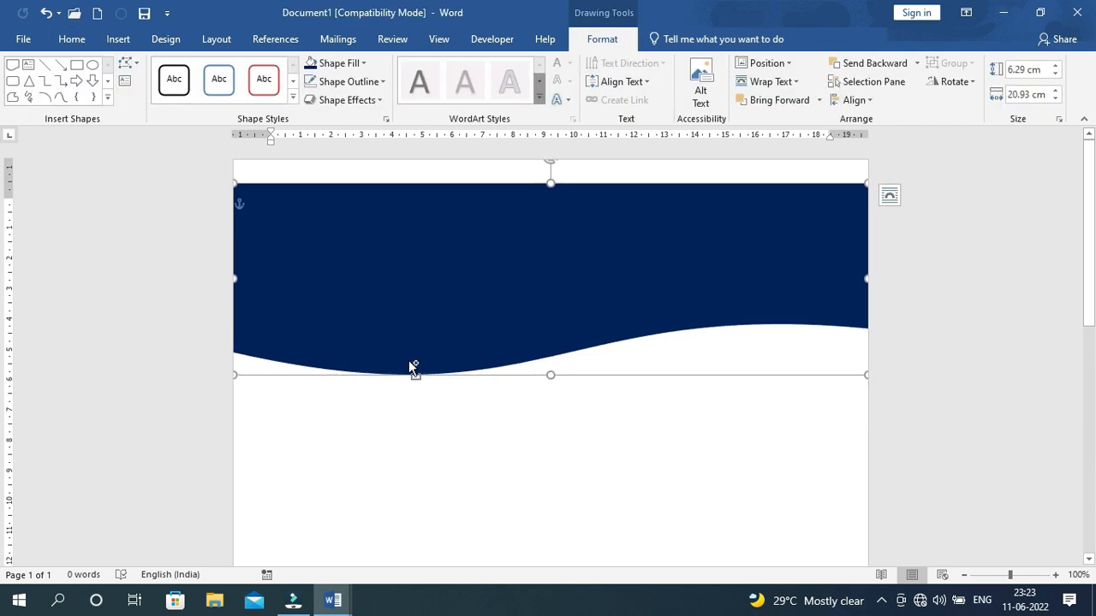
key("ctrl+d")
left_click_drag(428, 325, 423, 379)
left_click(425, 215)
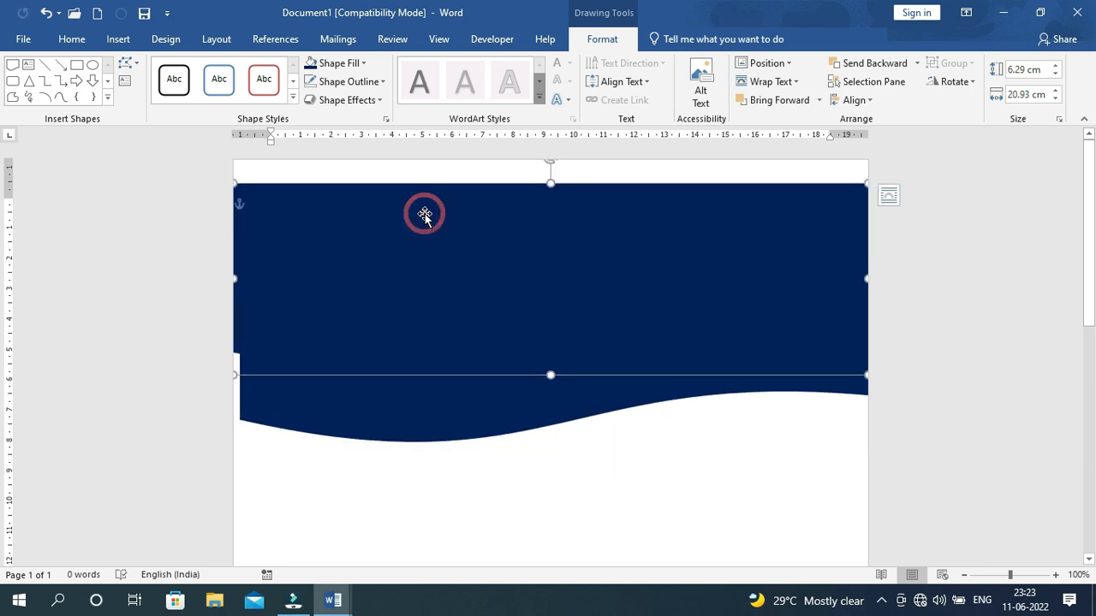
left_click(394, 390)
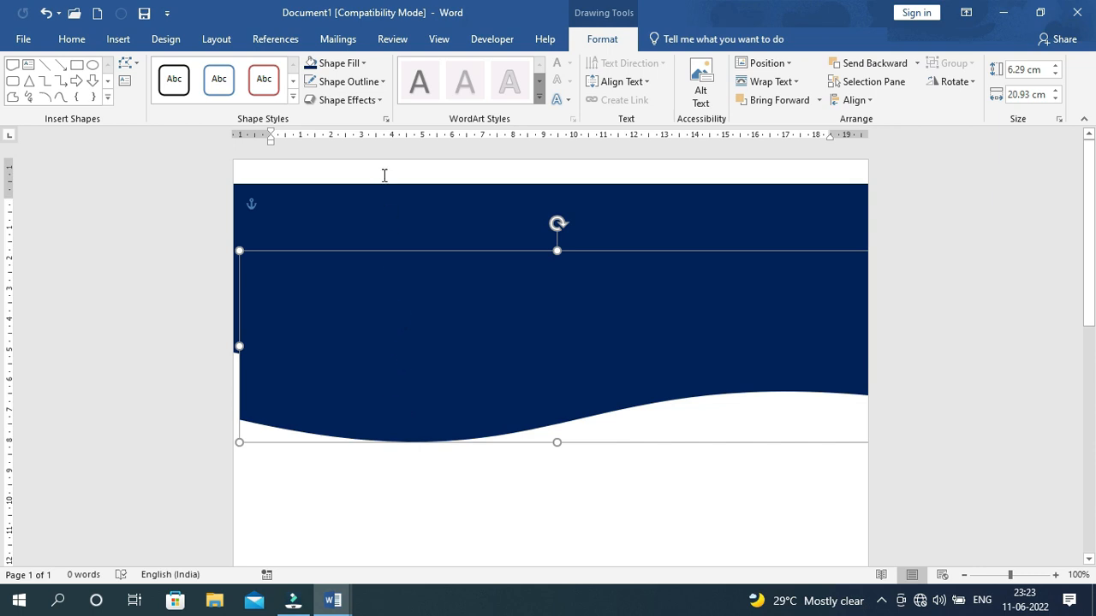
Fill the copy Yellow, move it up over the navy wave, and duplicate it again
left_click(364, 64)
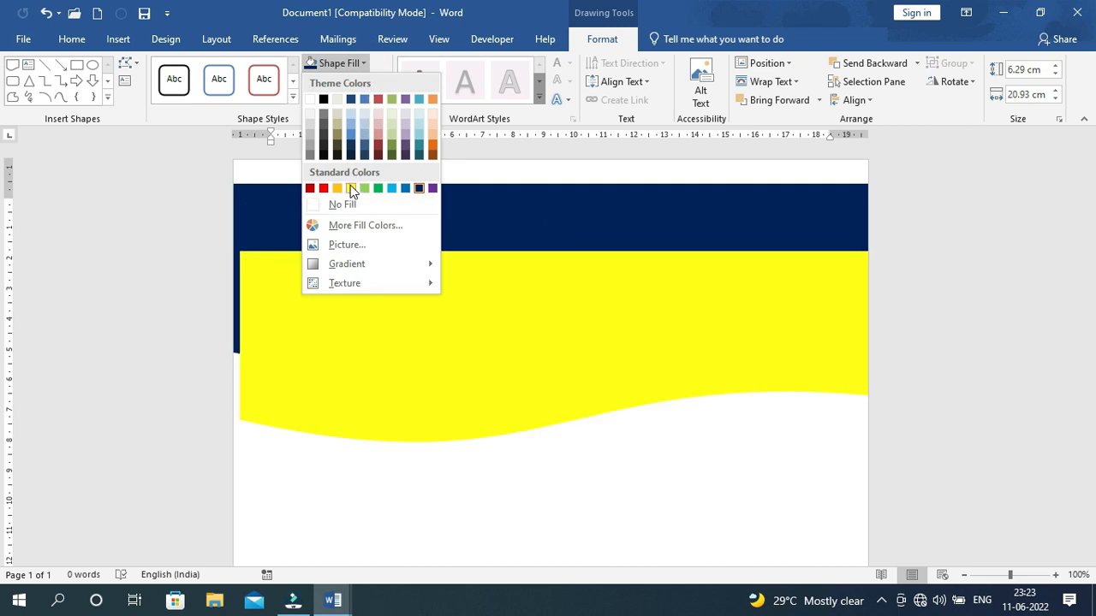
left_click(352, 188)
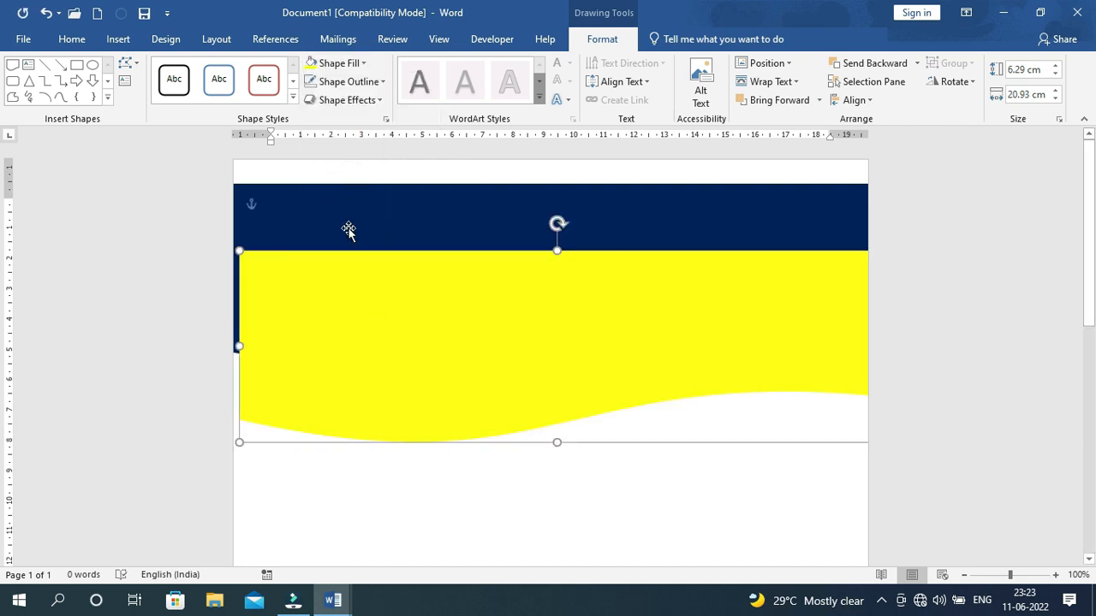
left_click(350, 206)
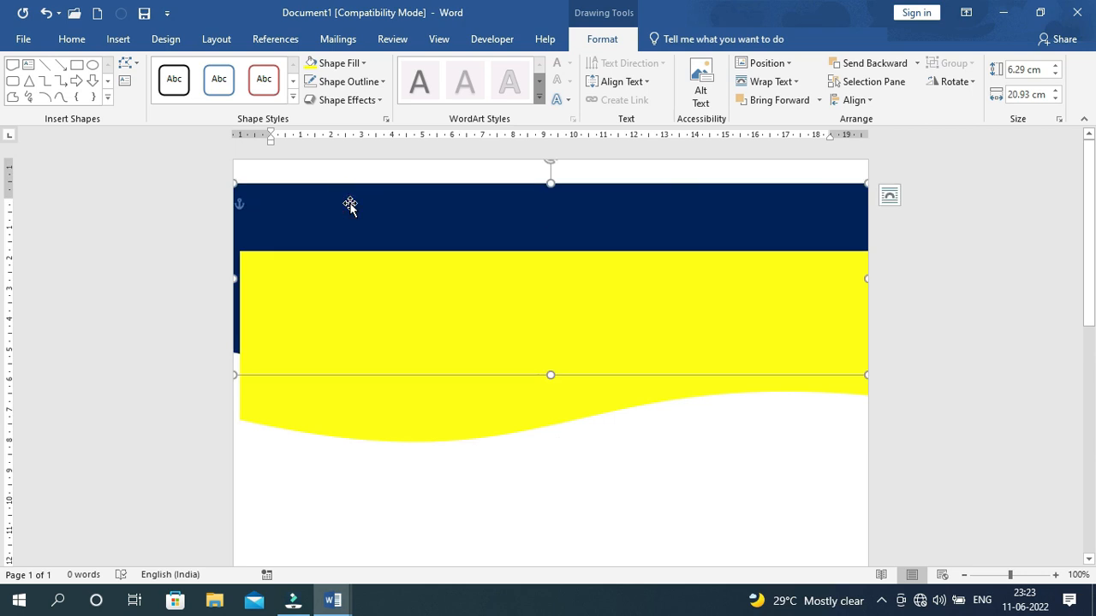
left_click(360, 303)
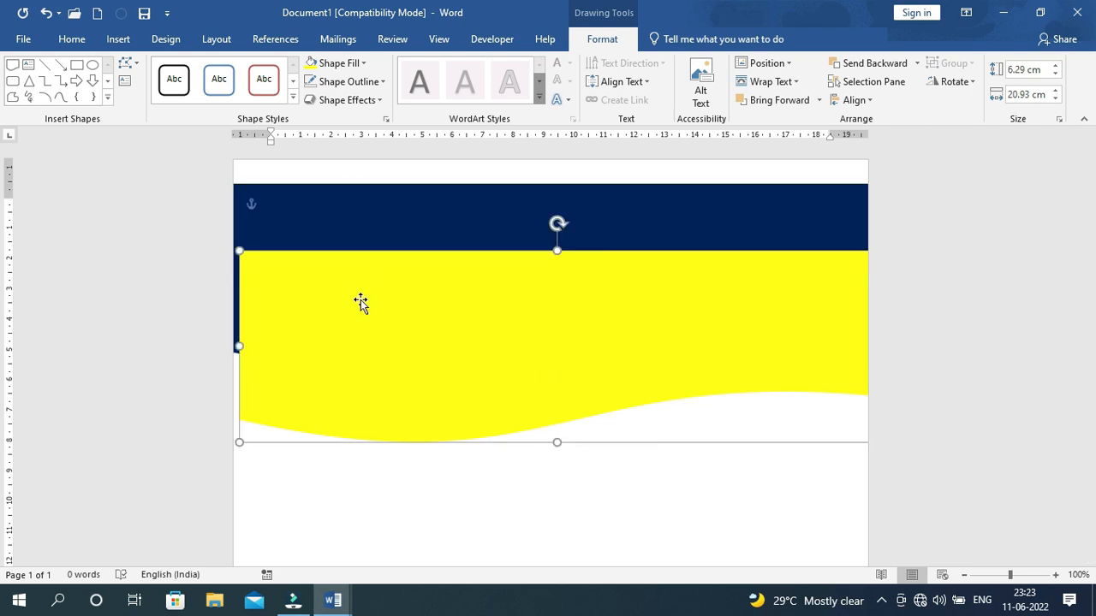
left_click_drag(367, 330, 397, 295)
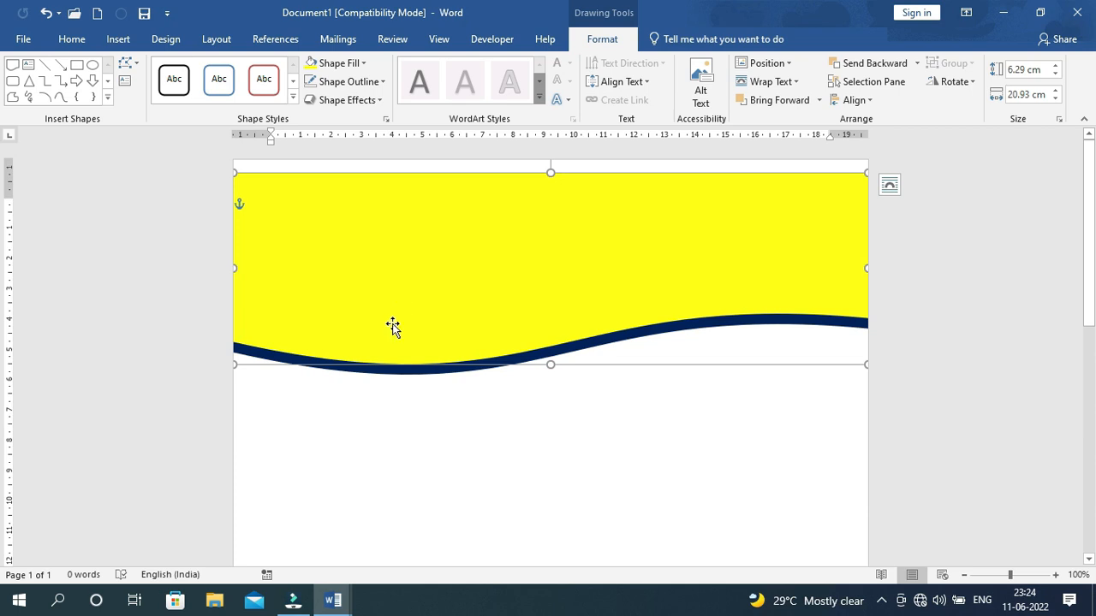
key("ctrl+d")
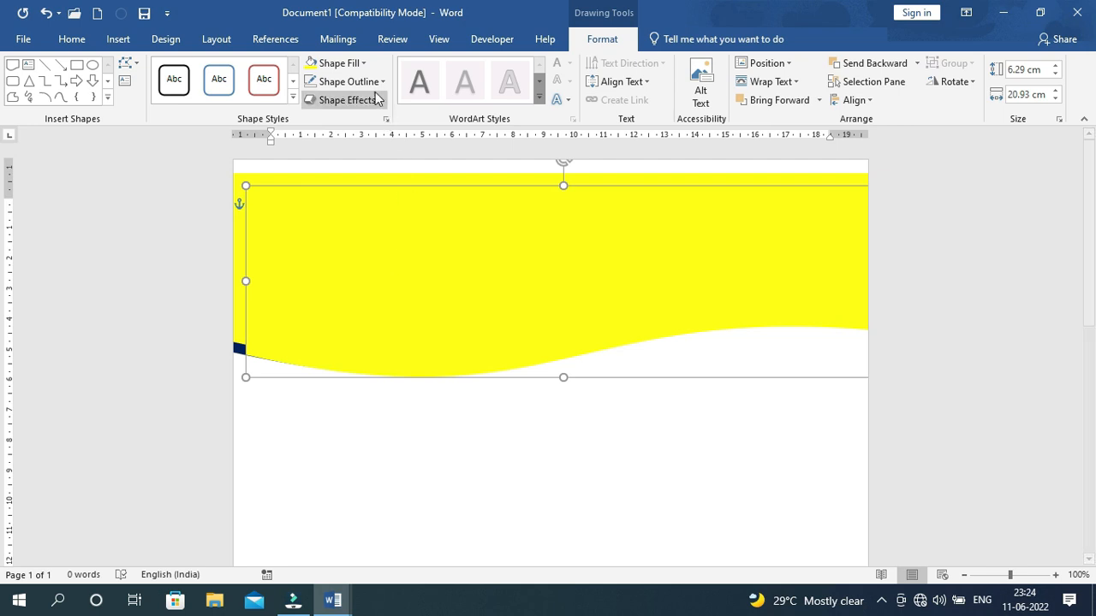
left_click(365, 65)
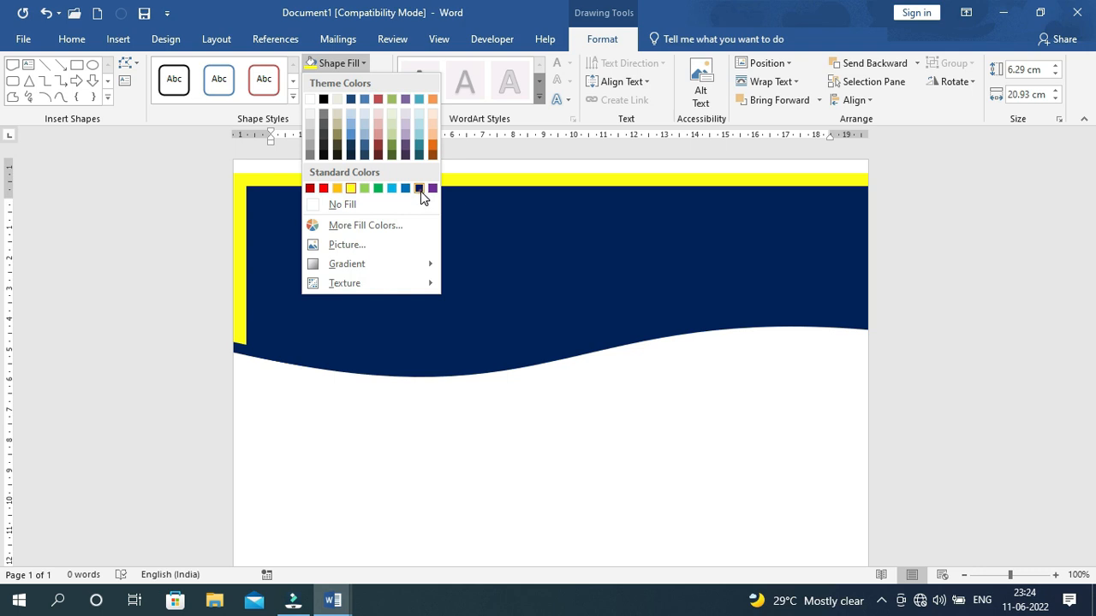
Fill the new wave copy Dark Blue and offset it so a thin yellow stripe shows beneath
left_click(421, 191)
left_click_drag(416, 243, 406, 218)
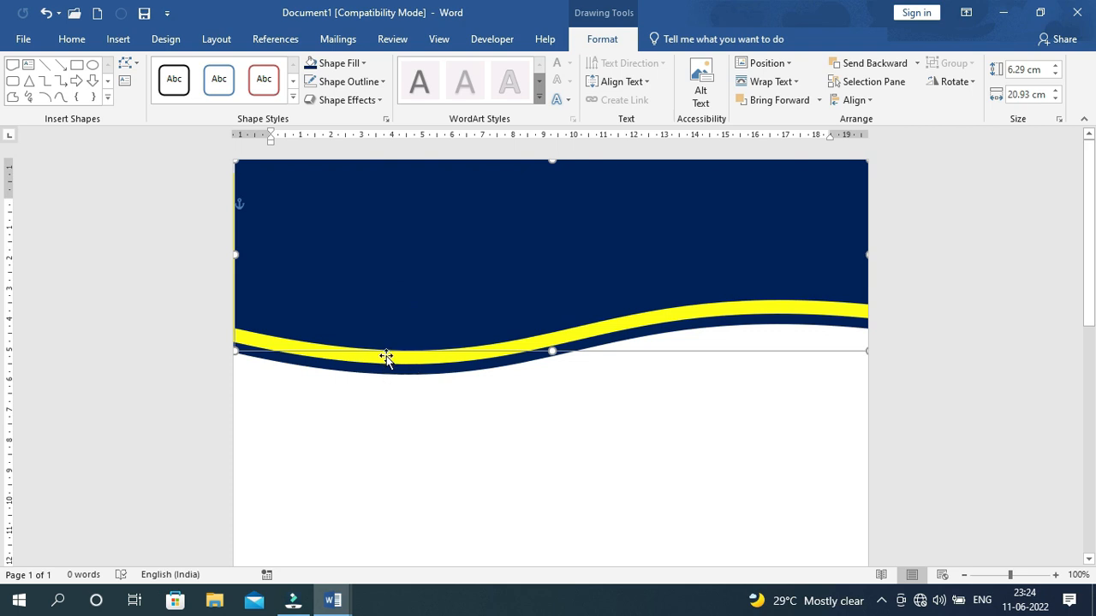
left_click(391, 291)
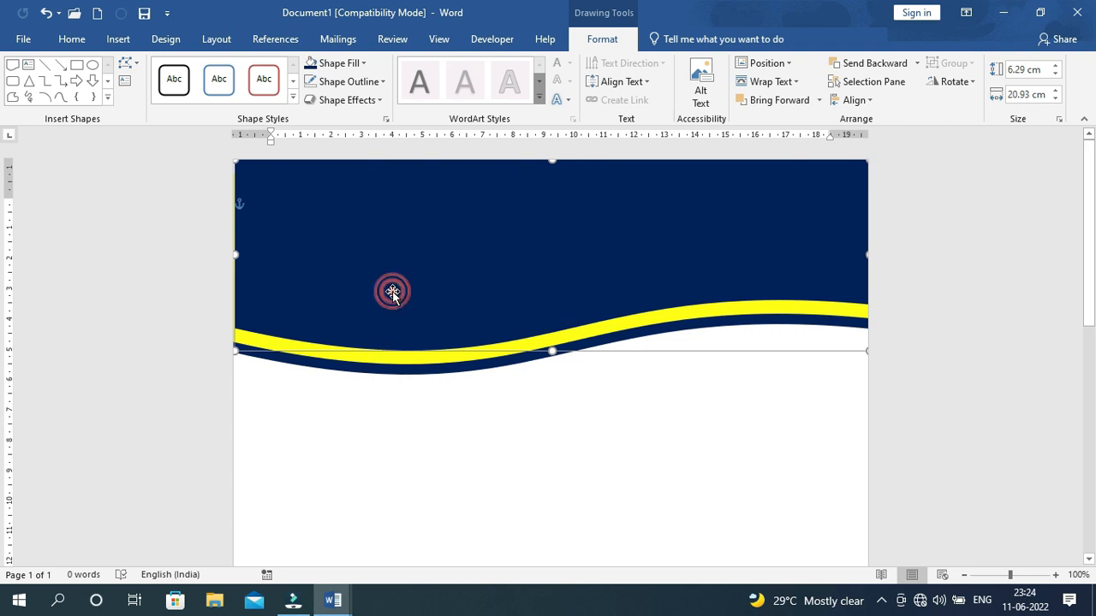
left_click_drag(392, 293, 392, 293)
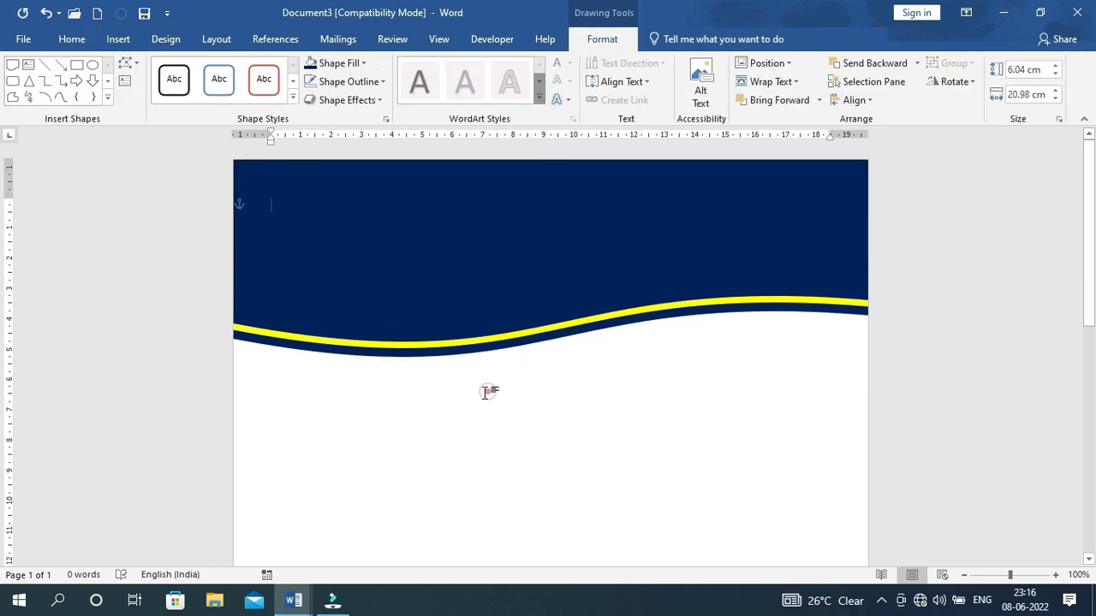
Select and deselect the wave while scrolling to review the layered header
left_click(485, 392)
left_click(527, 277)
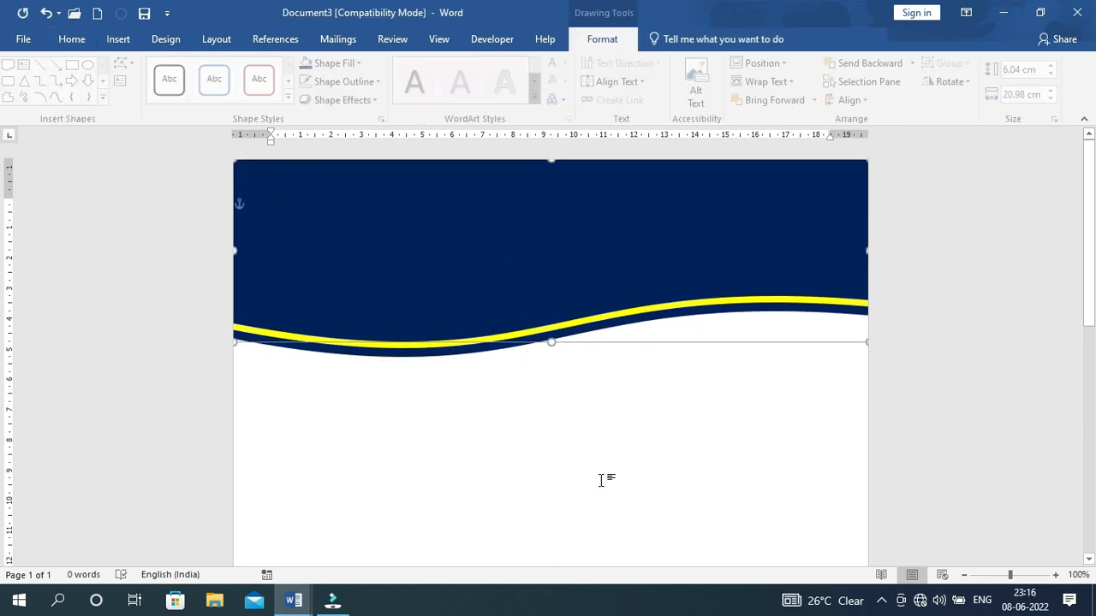
scroll(602, 471, "down", 3)
scroll(601, 472, "up", 2)
scroll(633, 488, "up", 1)
left_click(662, 504)
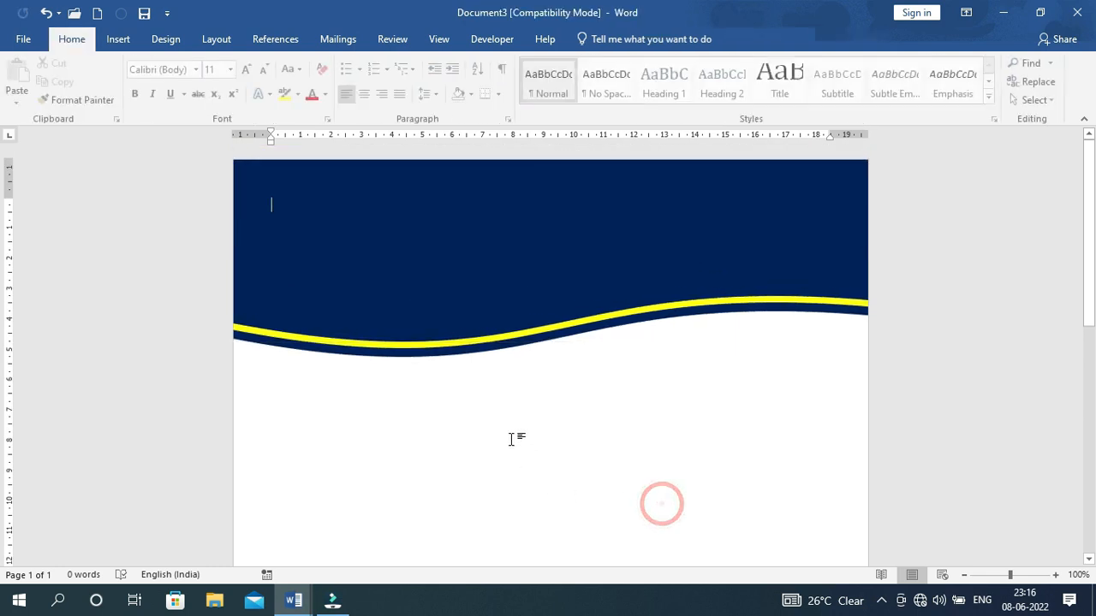
scroll(545, 311, "down", 1)
scroll(516, 415, "up", 1)
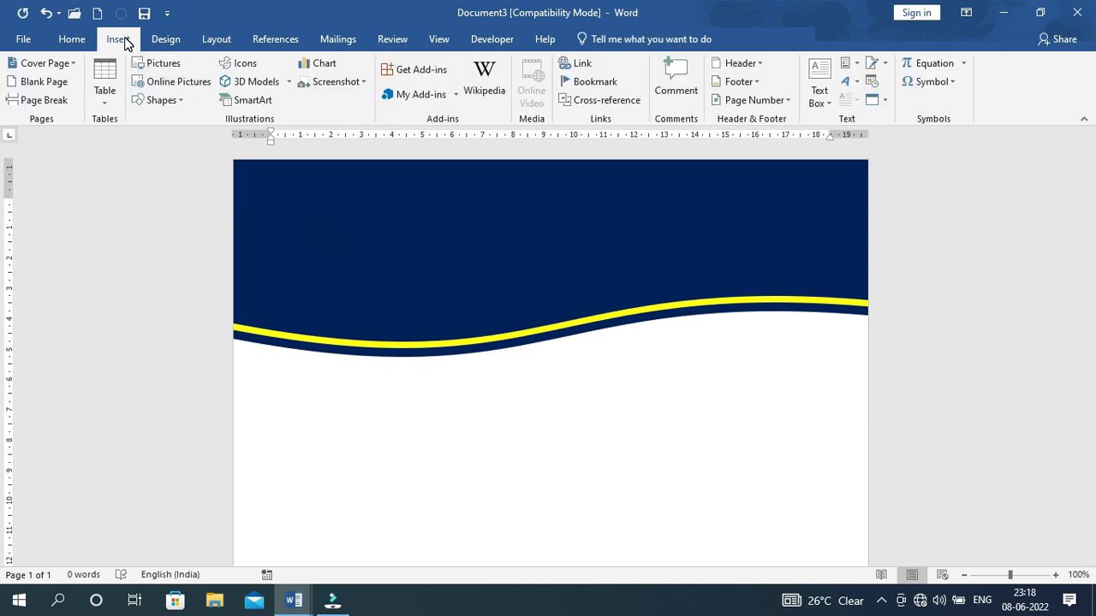
Insert the 9-Best-School-Logos PNG picture from the Desktop img folder
left_click(163, 65)
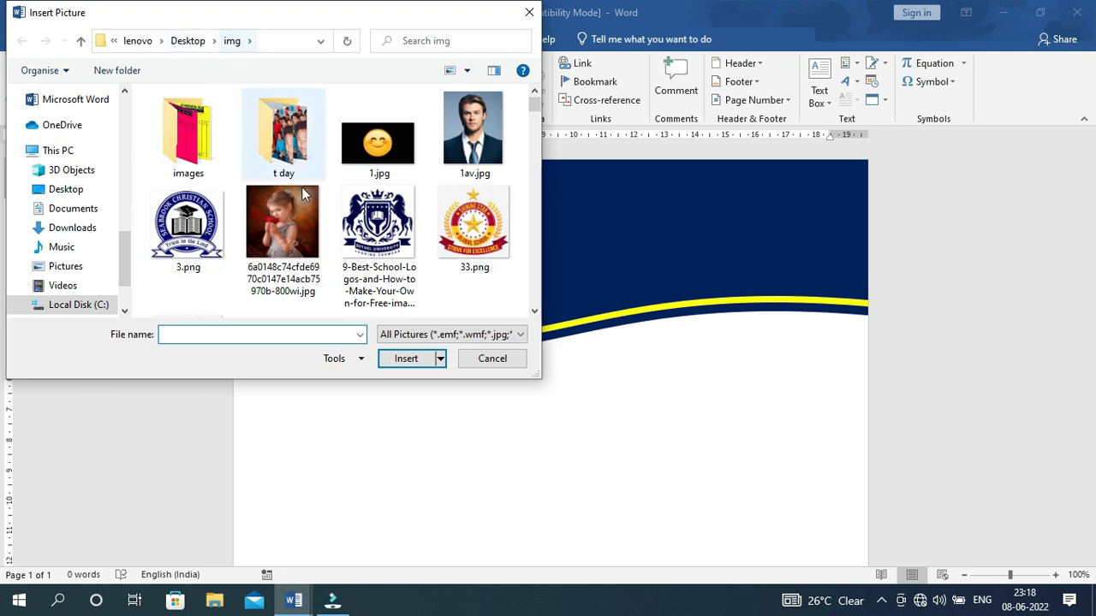
left_click(376, 261)
scroll(375, 257, "down", 3)
scroll(374, 253, "up", 3)
scroll(377, 252, "down", 3)
scroll(378, 247, "down", 2)
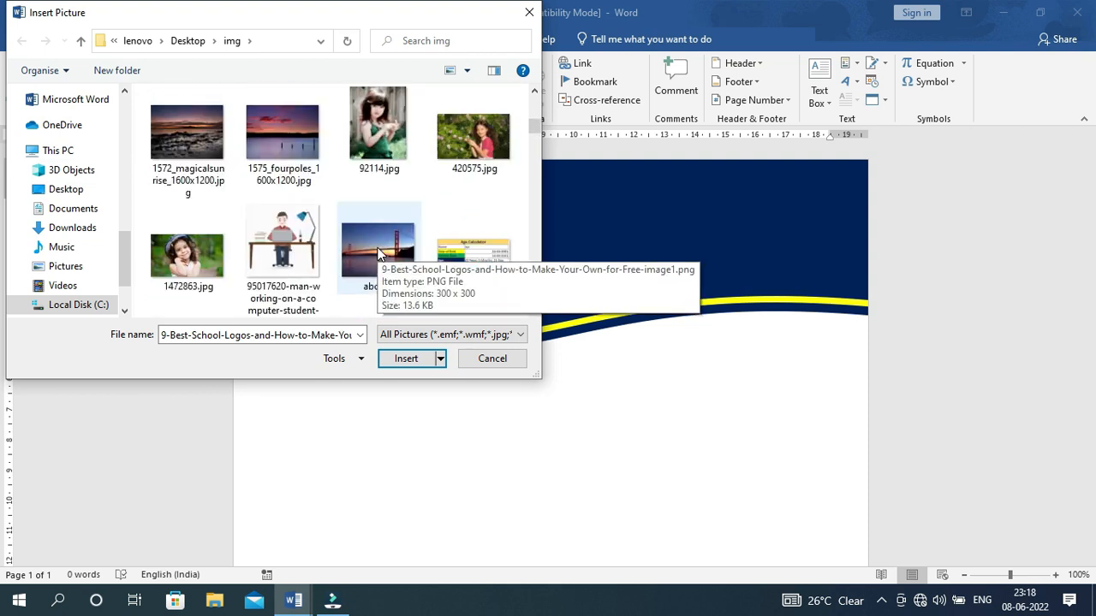
scroll(376, 244, "up", 3)
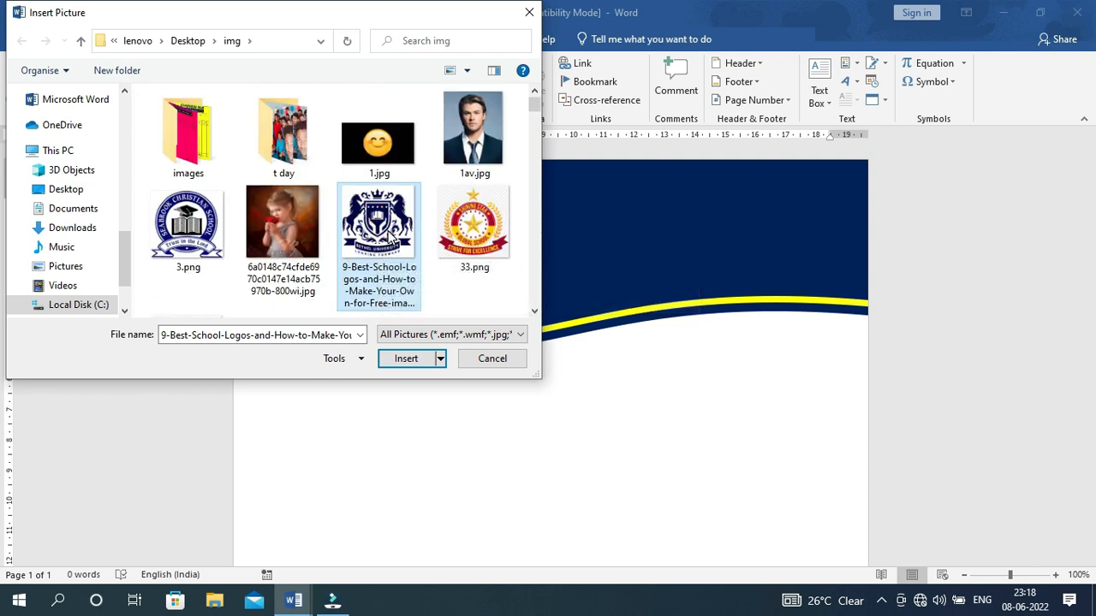
left_click(407, 359)
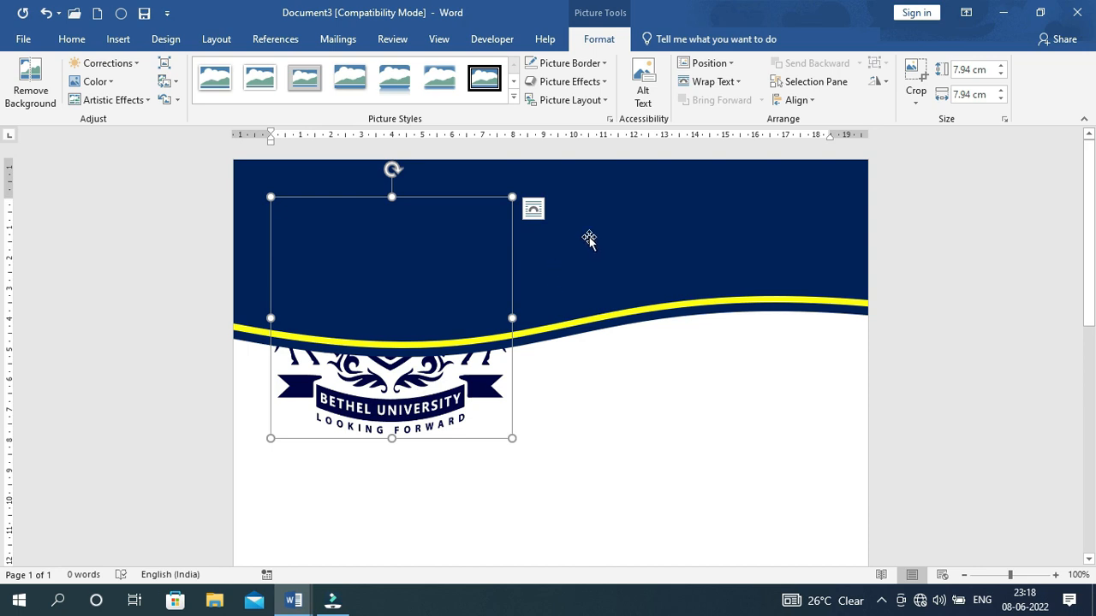
Set the logo to In Front of Text, resize it, and place it at the navy banner's top-left
left_click(736, 82)
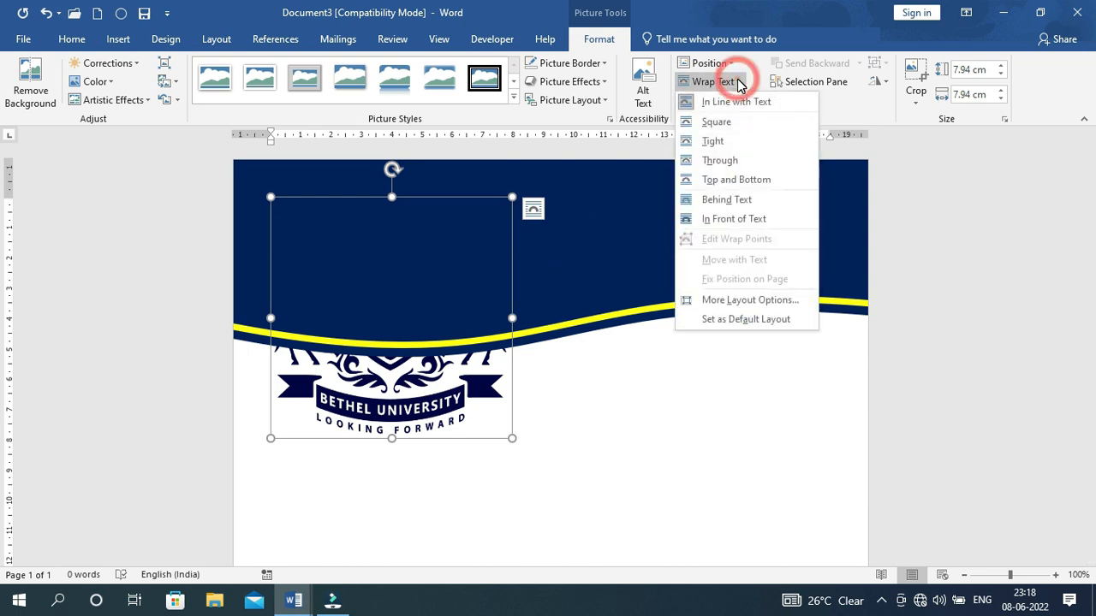
left_click(734, 219)
left_click_drag(439, 305, 625, 353)
left_click_drag(454, 242, 589, 377)
left_click_drag(631, 431, 305, 255)
left_click(333, 283)
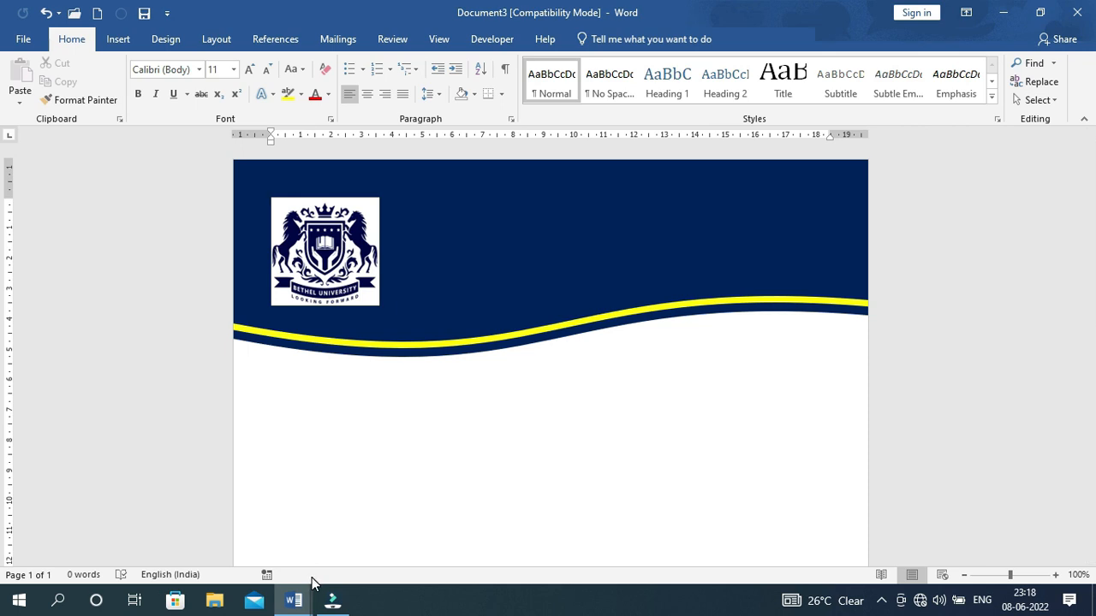
left_click_drag(271, 198, 262, 182)
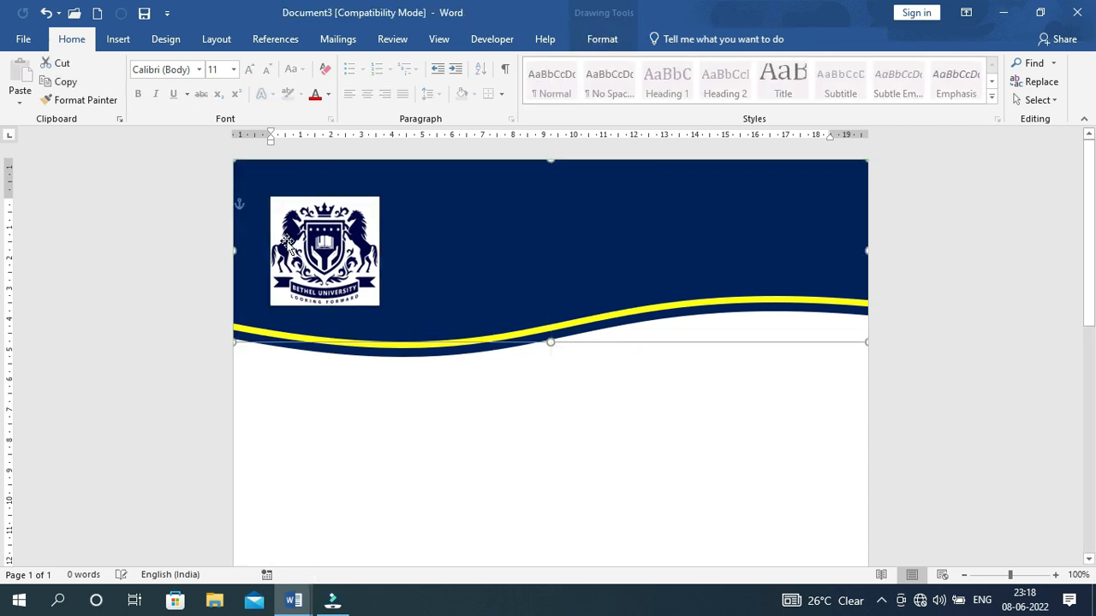
left_click(594, 229)
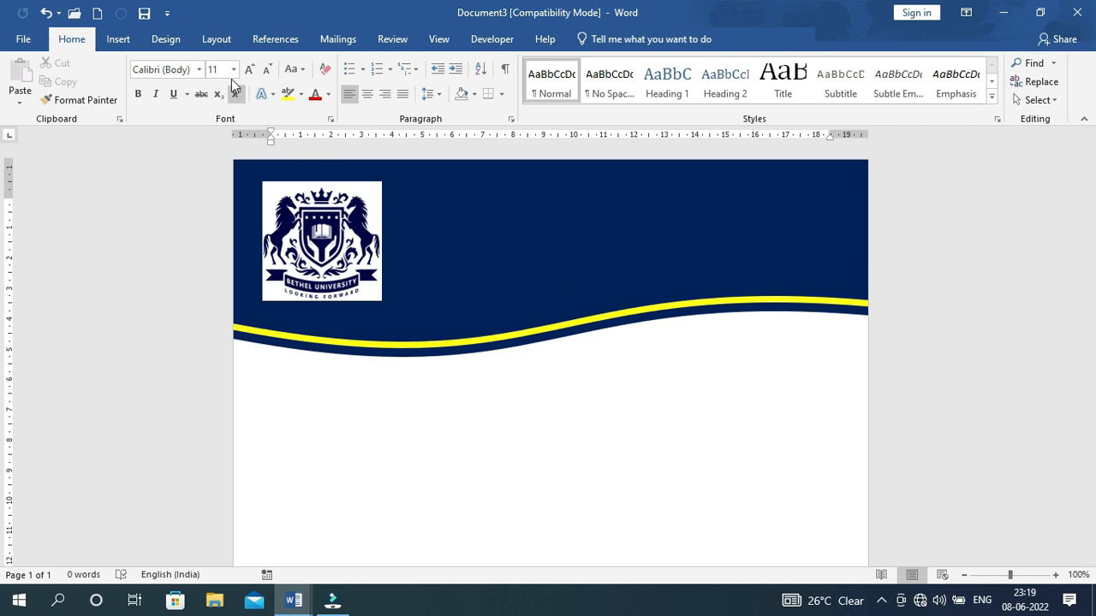
left_click(120, 39)
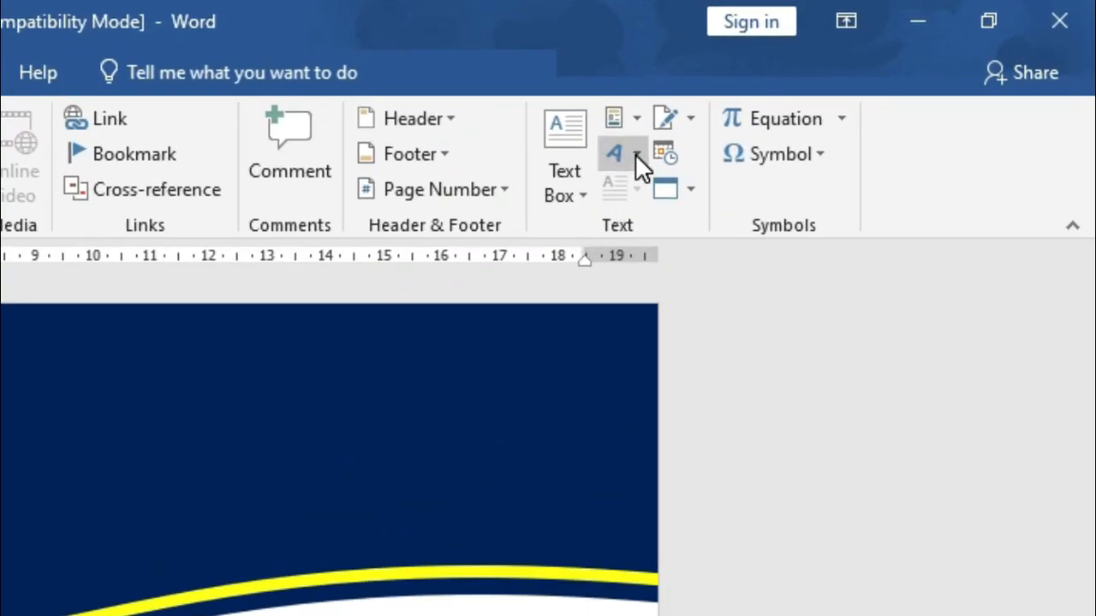
Add red-outline WordArt reading EDUCATION EARTH, positioned right of the logo in the header
left_click(635, 154)
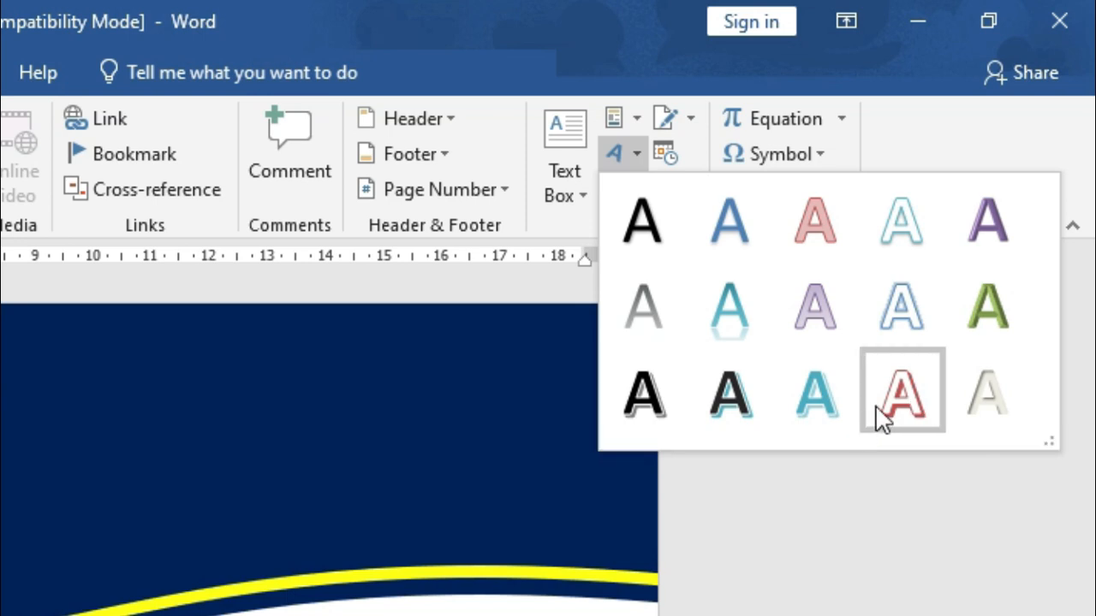
left_click(900, 394)
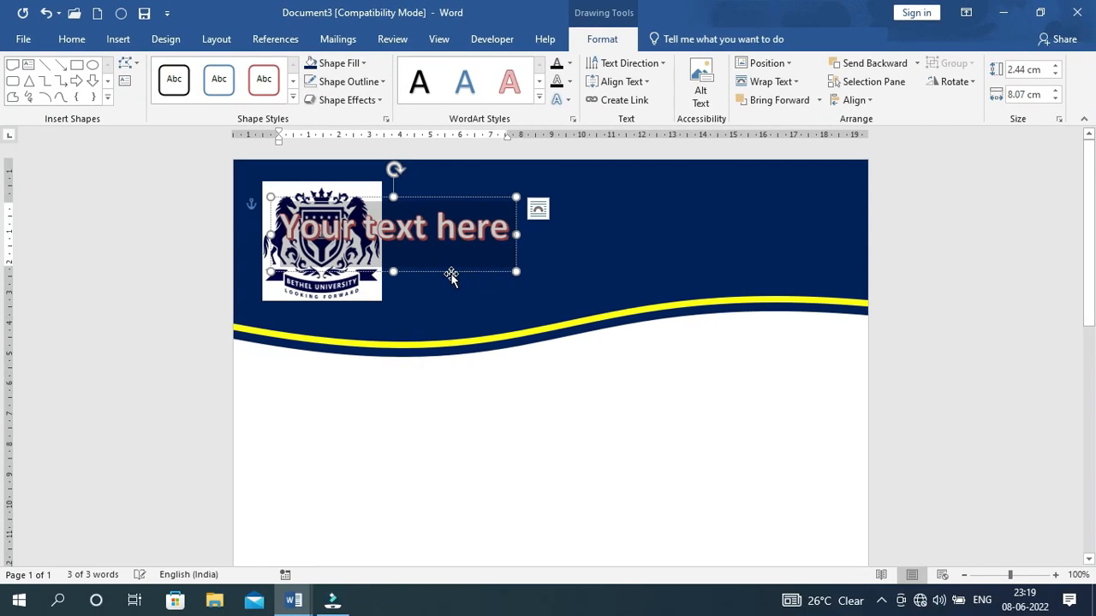
left_click_drag(448, 269, 632, 252)
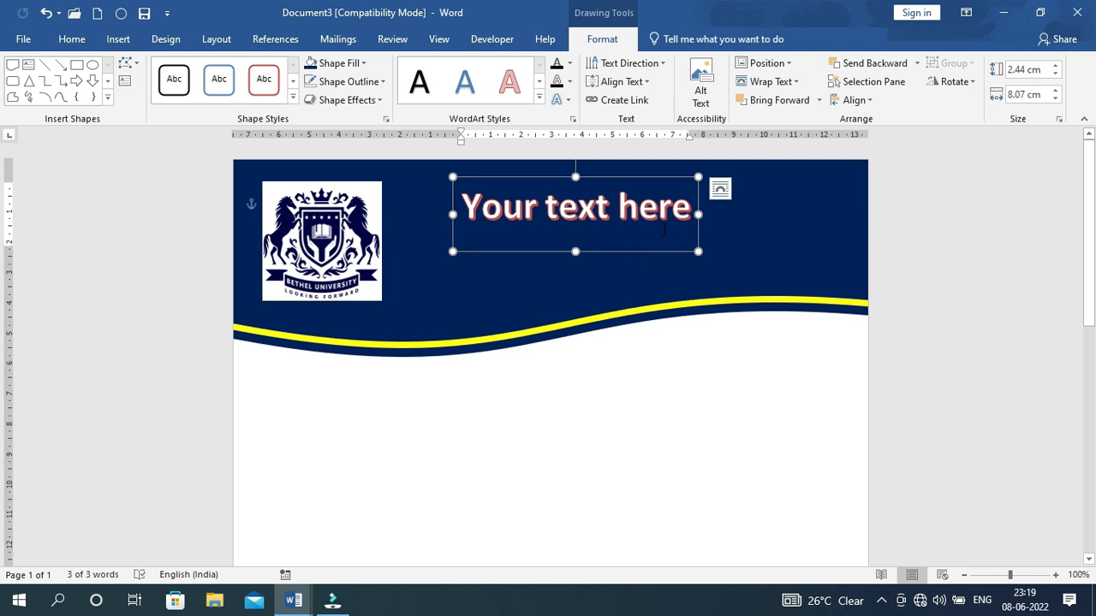
left_click(689, 211)
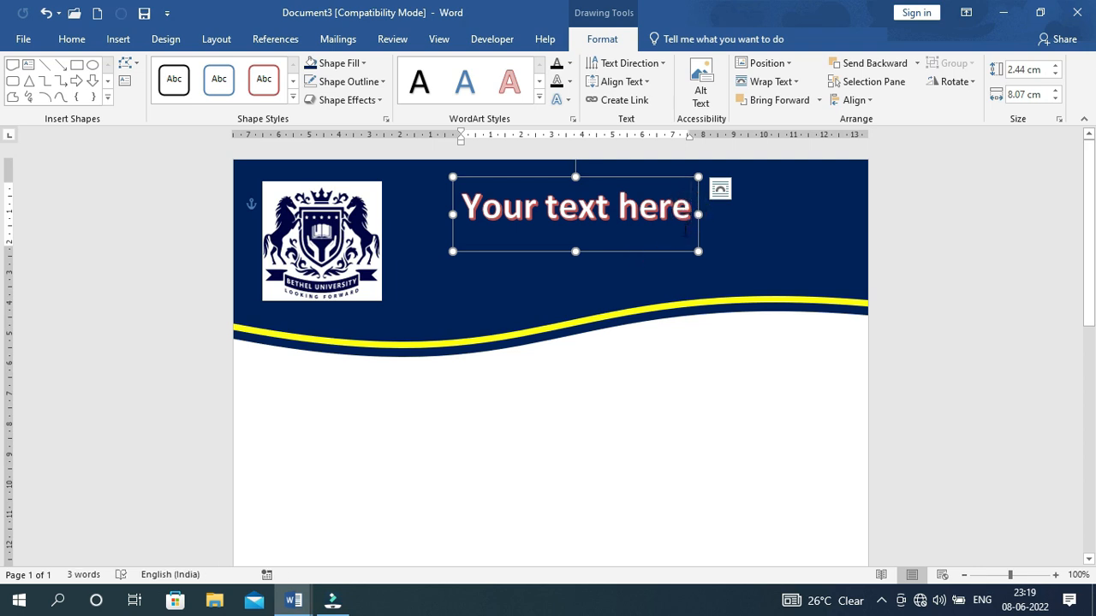
key("BackSpace")
key("BackSpace")
key("BackSpace")
key("BackSpace")
key("BackSpace")
key("BackSpace")
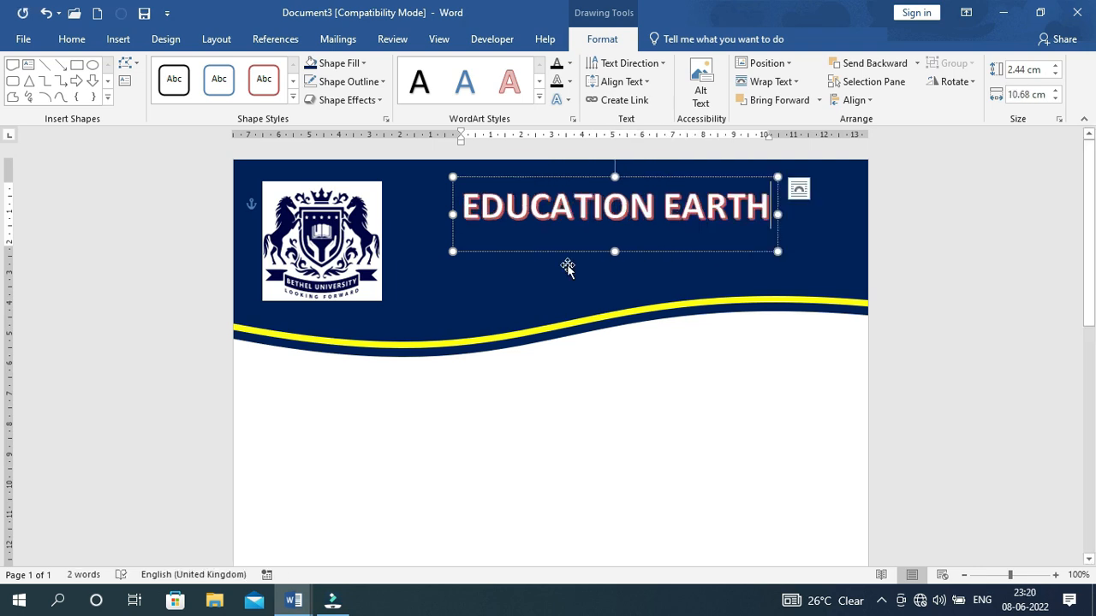
left_click(567, 266)
left_click(553, 184)
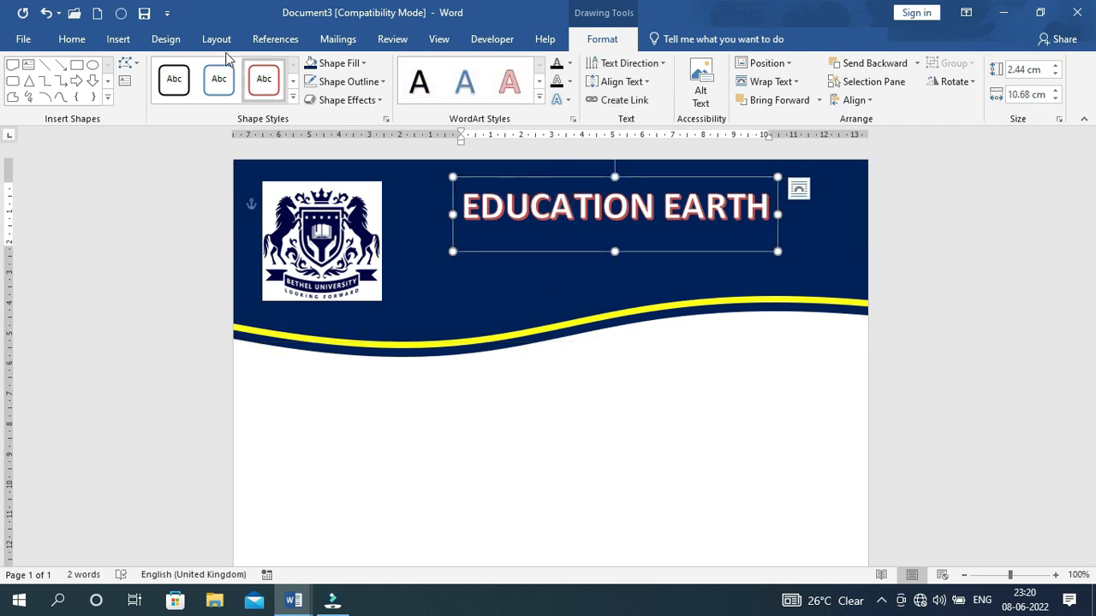
left_click(70, 38)
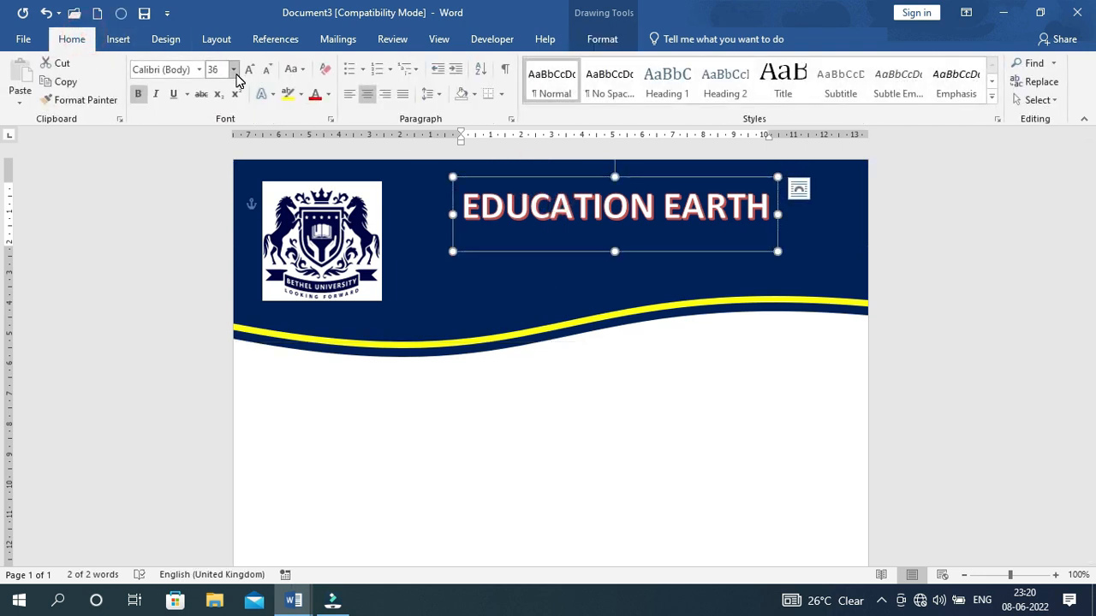
Nudge the 40 pt EDUCATION EARTH title slightly left so it sits centred in the navy header
left_click(548, 278)
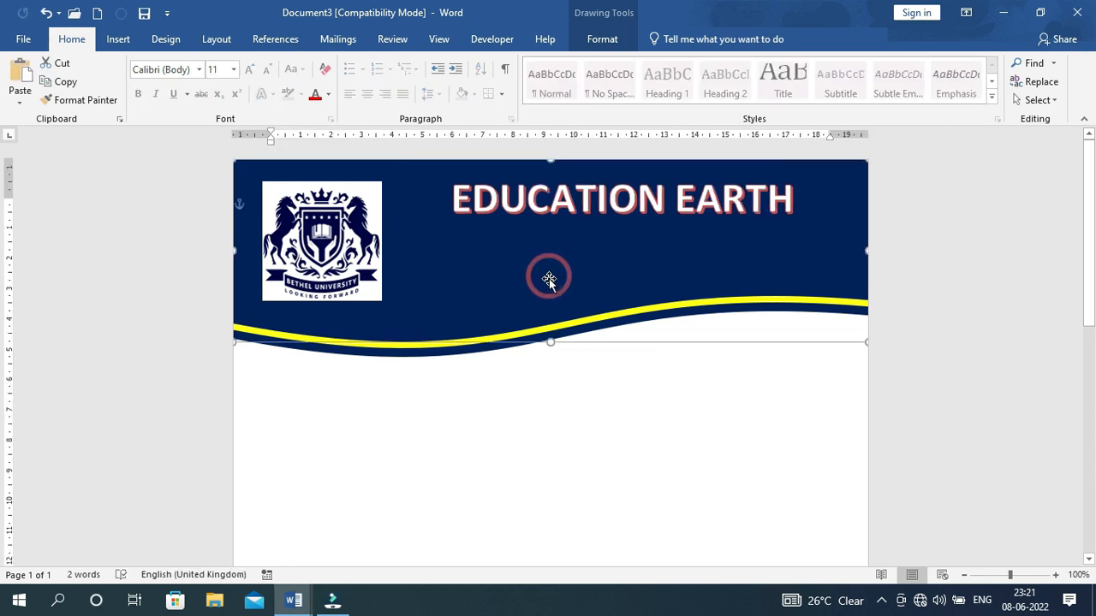
left_click(576, 214)
left_click_drag(544, 249, 543, 246)
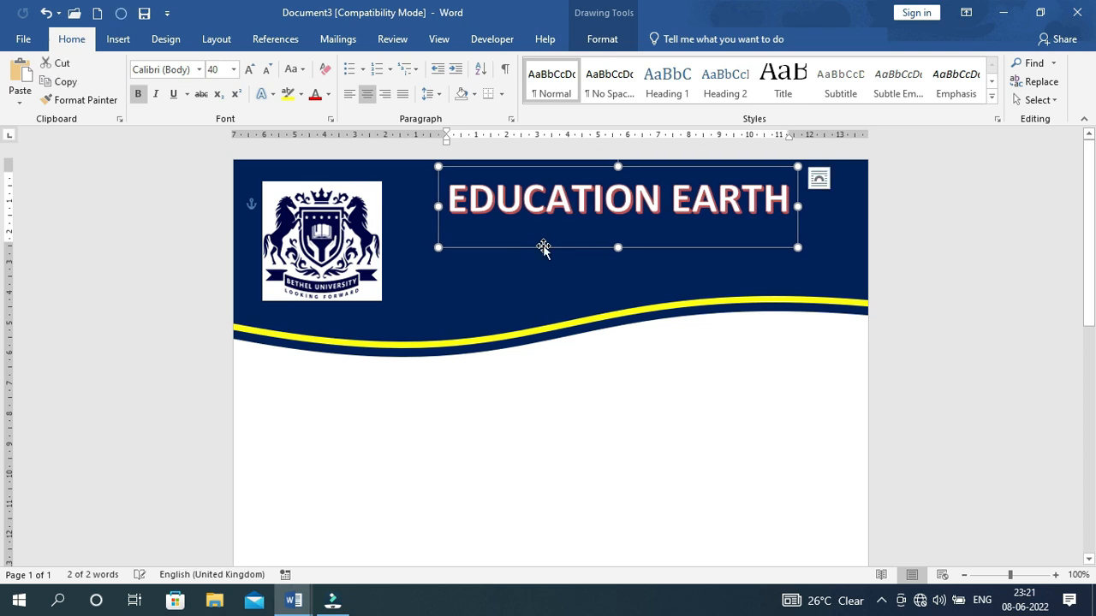
left_click(542, 275)
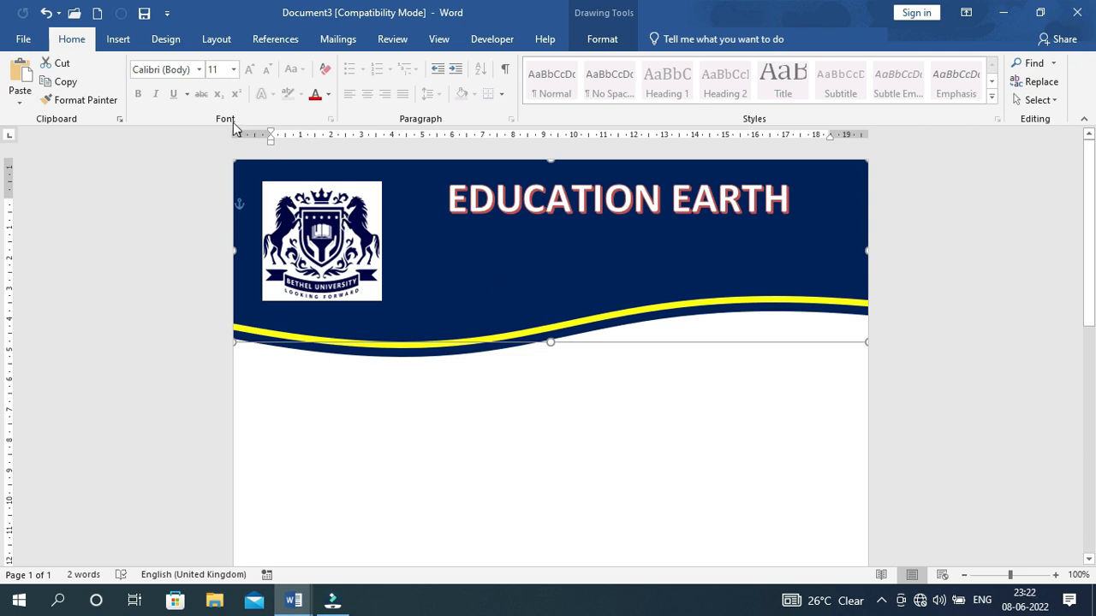
Insert a plain black WordArt address line and place it just below the EDUCATION EARTH title
left_click(118, 39)
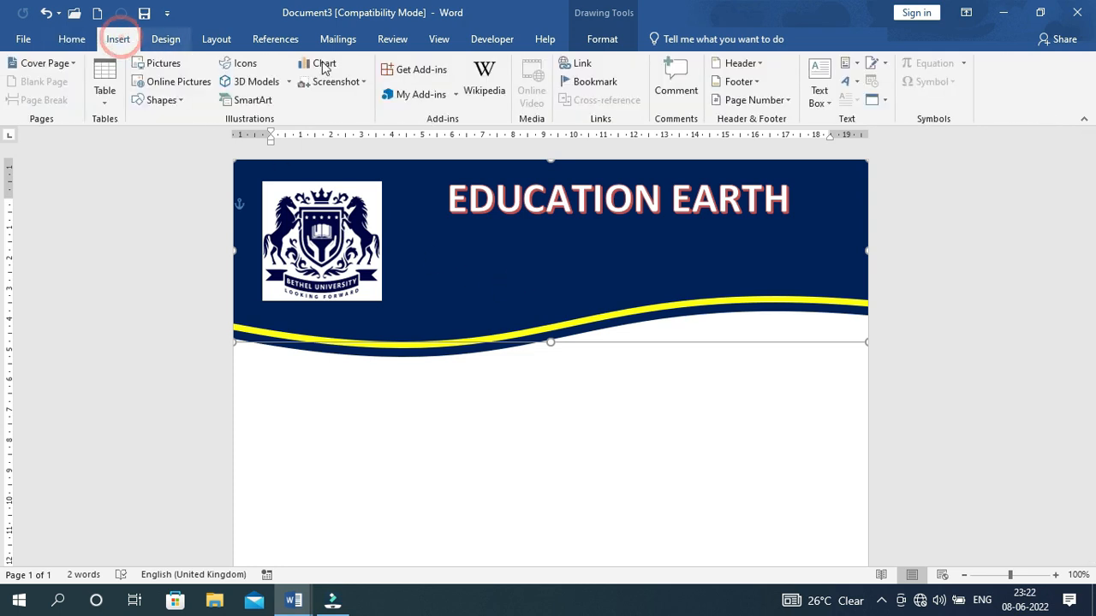
left_click(845, 81)
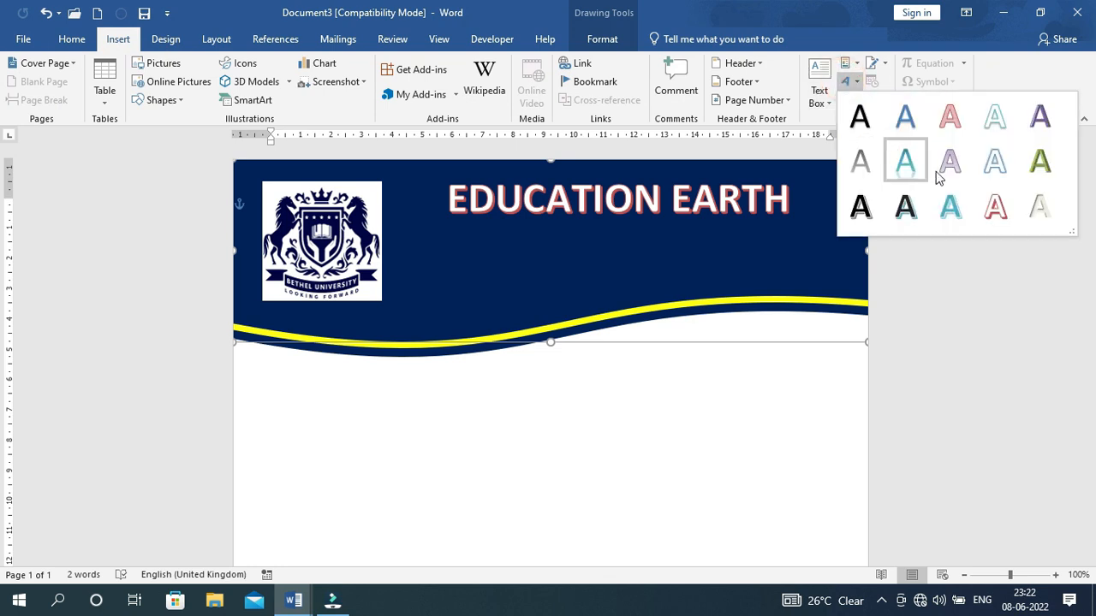
left_click(863, 116)
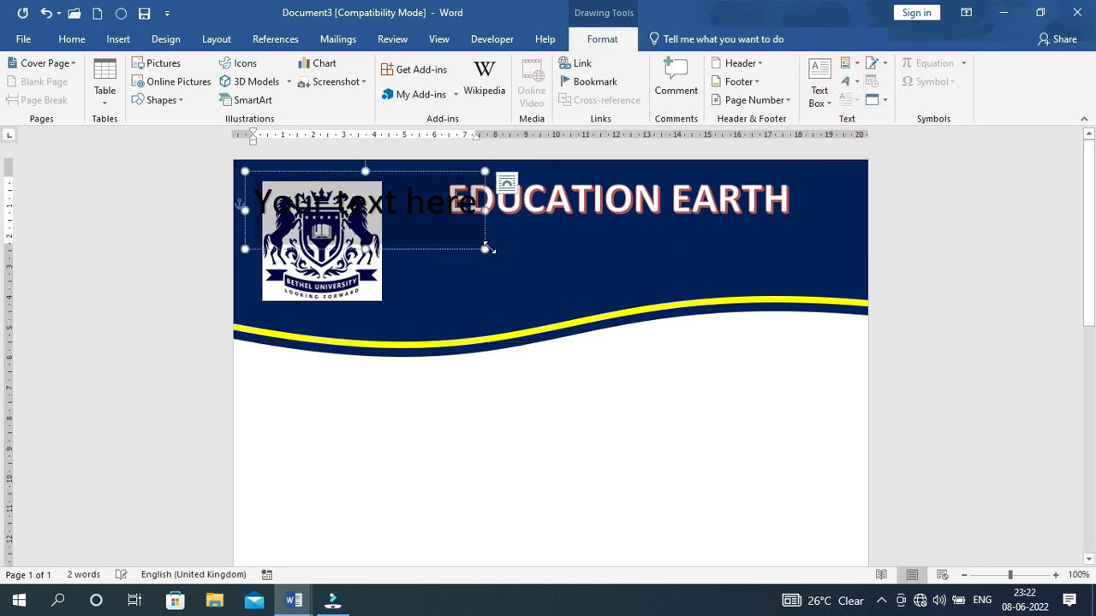
left_click(448, 252)
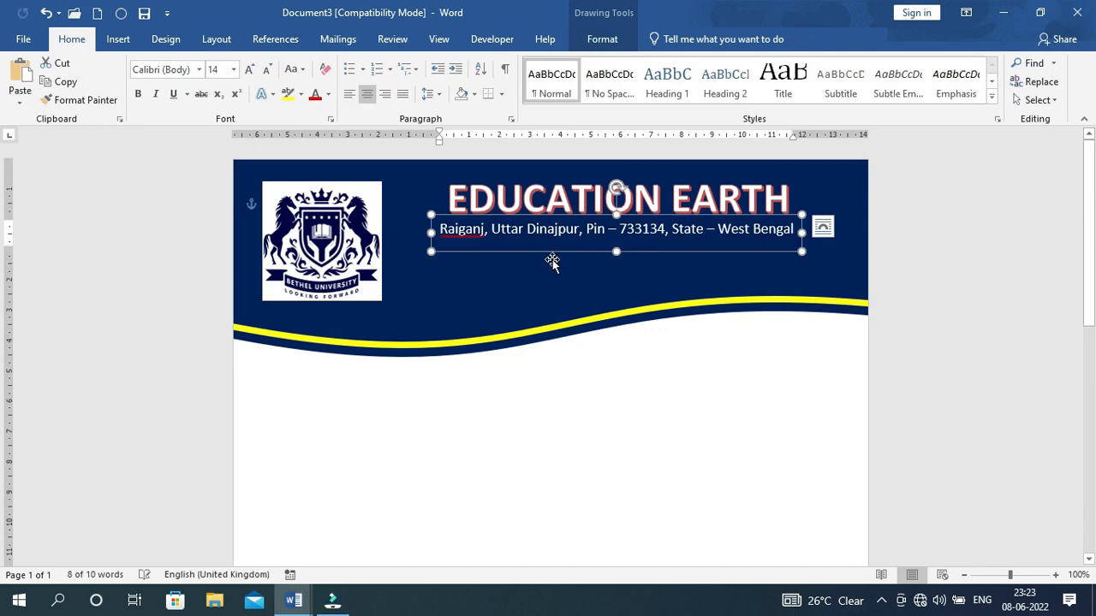
left_click_drag(558, 254, 563, 259)
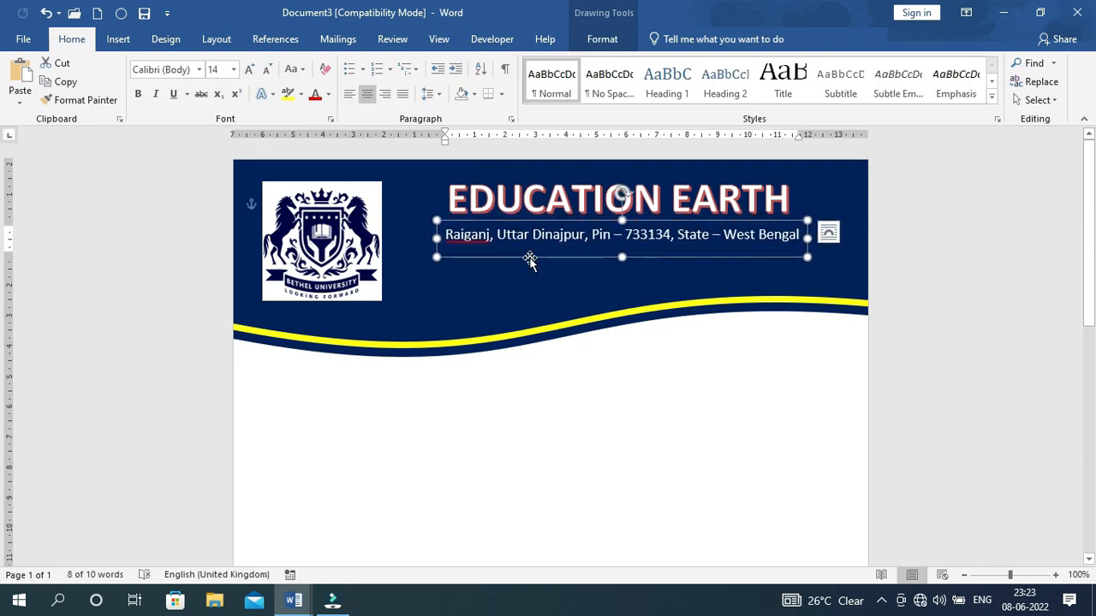
left_click(622, 197)
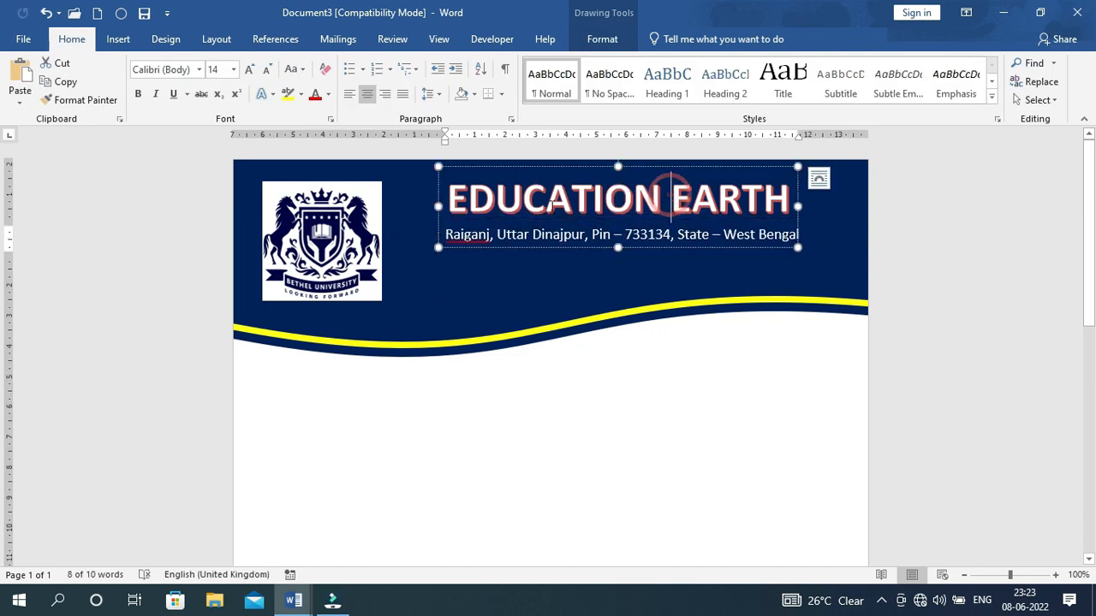
left_click(534, 284)
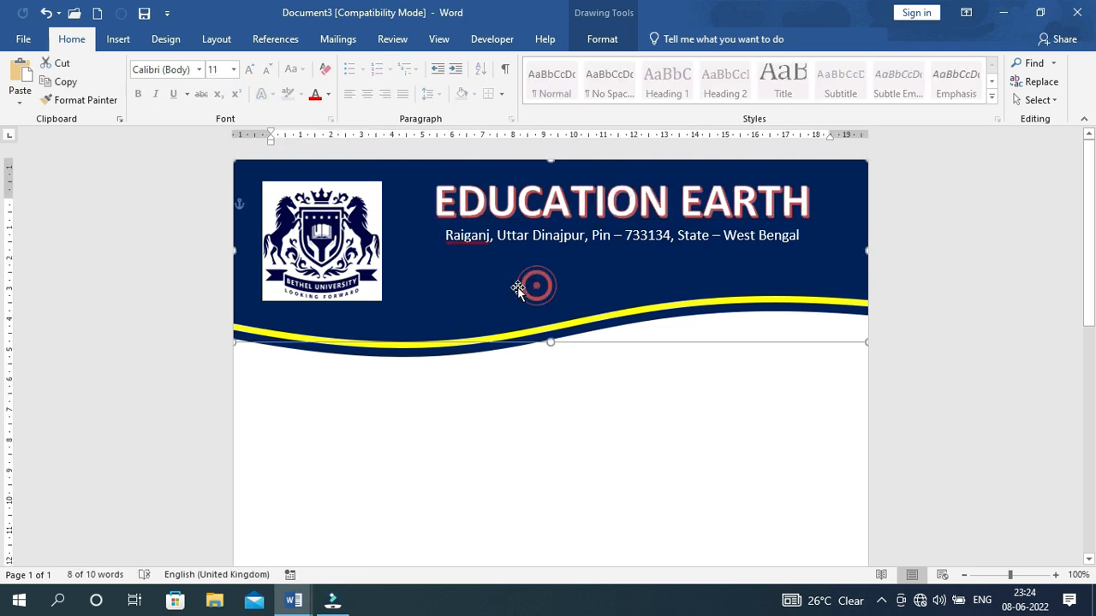
left_click(588, 240)
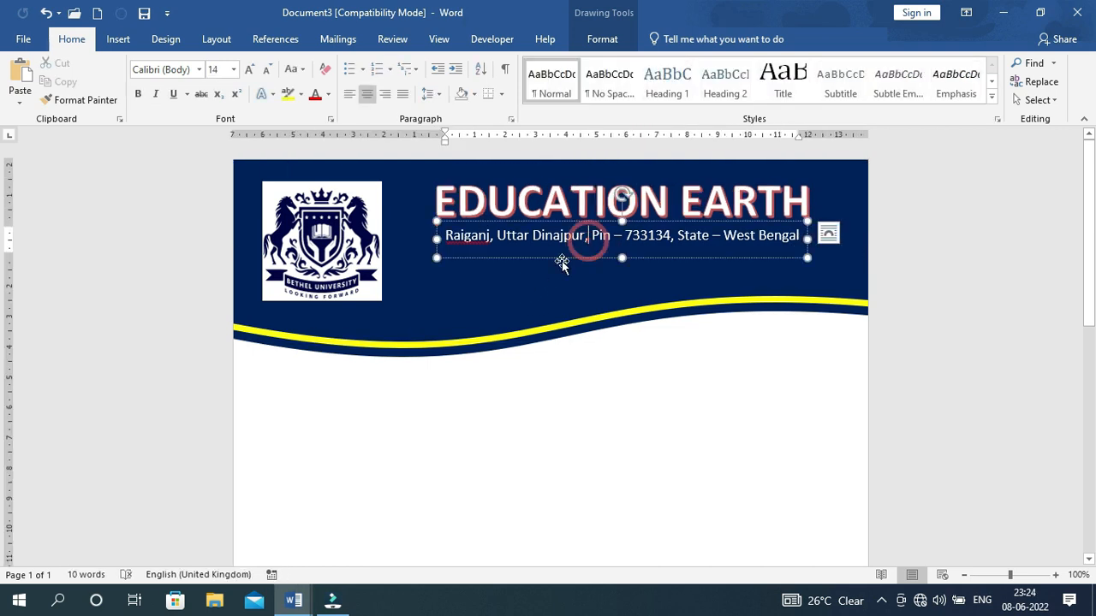
left_click(543, 258)
left_click(544, 259)
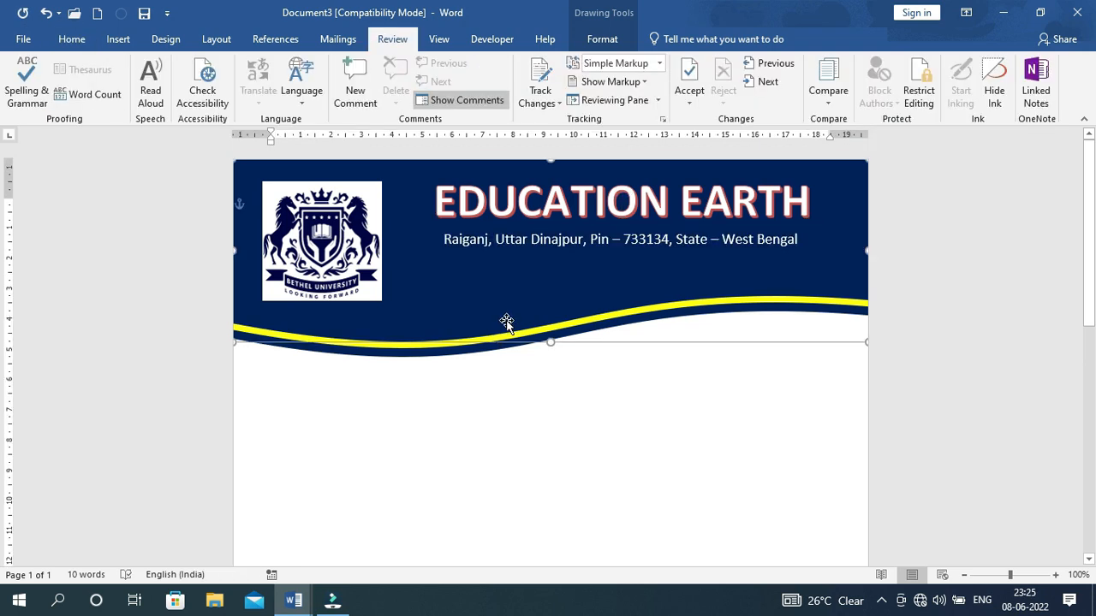
left_click(490, 291)
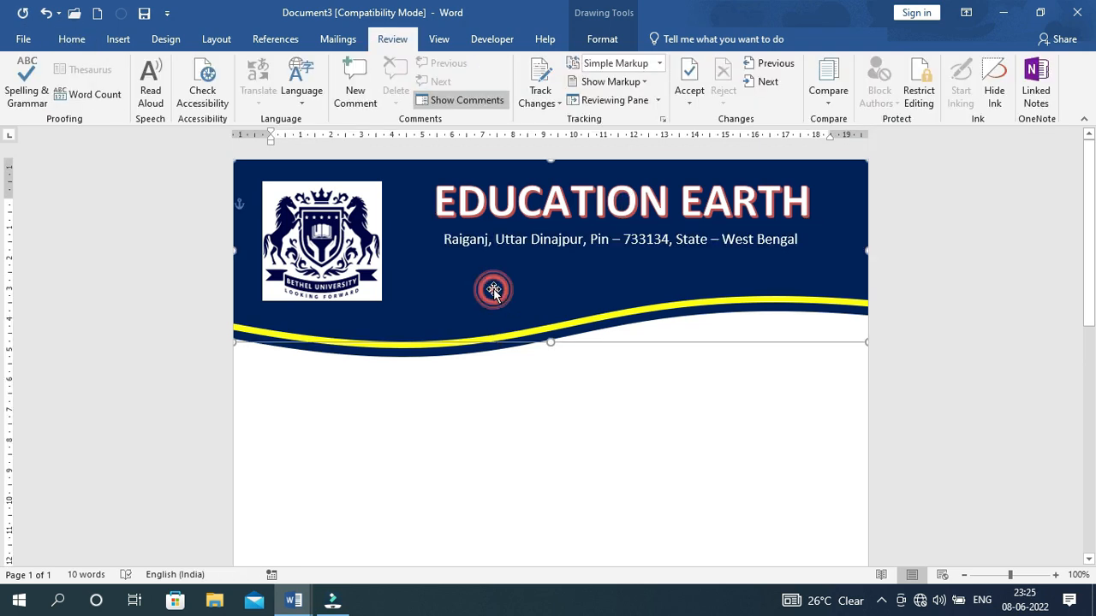
Duplicate the address box just below it and replace its text with the mobile numbers
left_click(496, 243)
left_click(467, 262)
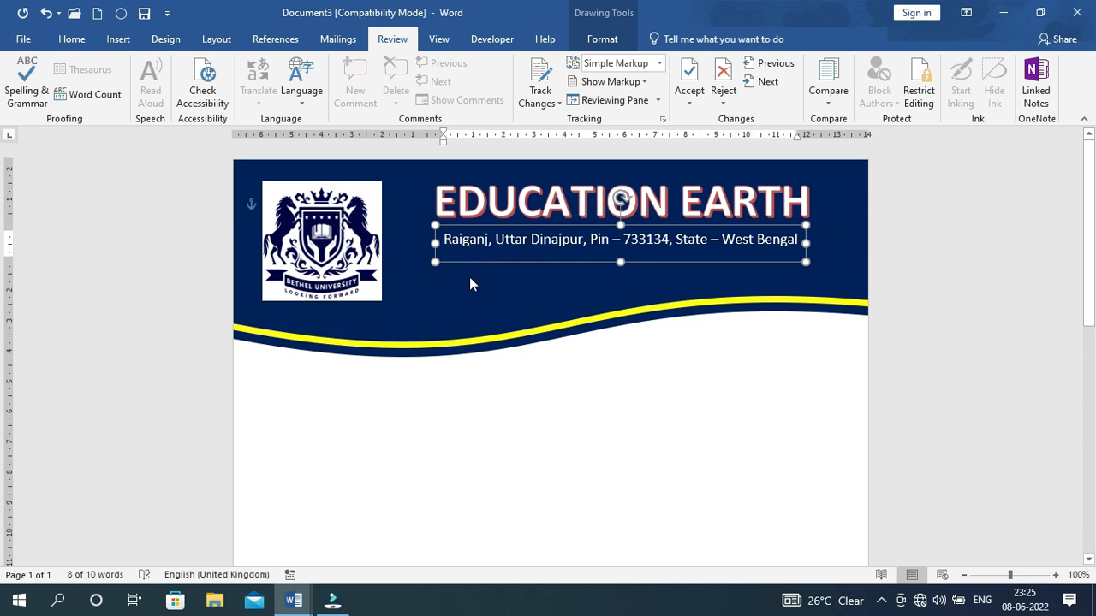
key("ctrl+v")
left_click_drag(487, 264, 488, 295)
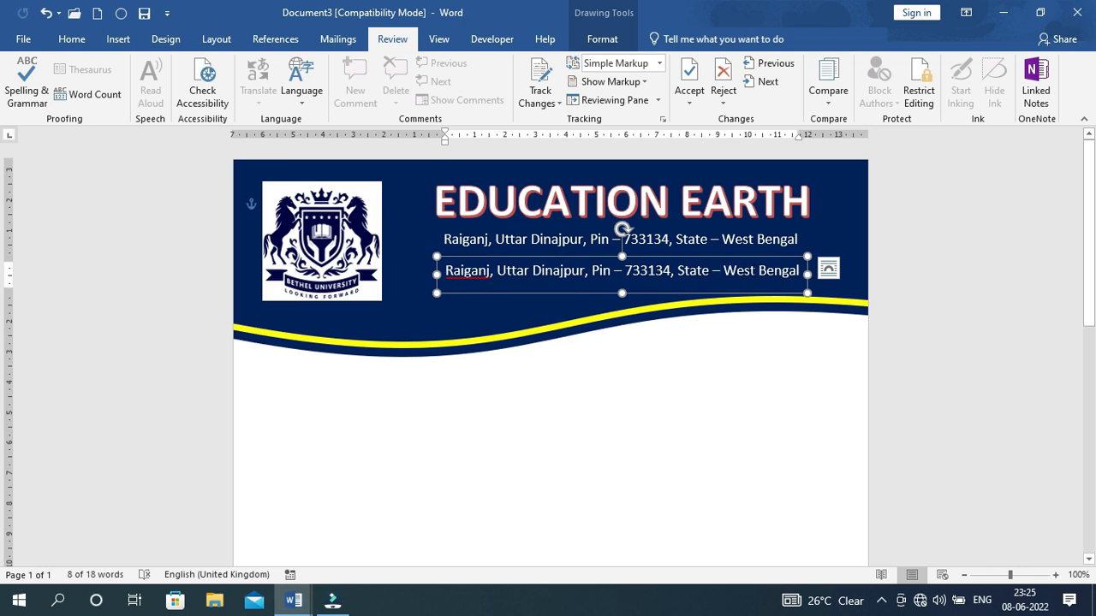
left_click_drag(796, 272, 436, 271)
key("ctrl+v")
left_click(557, 276)
left_click_drag(547, 285, 549, 284)
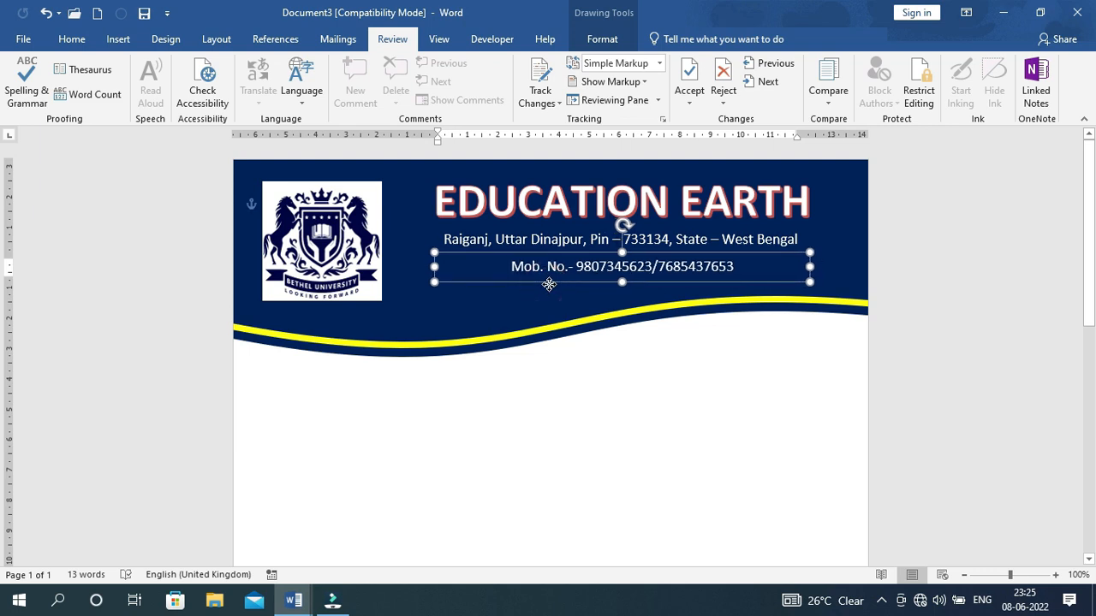
left_click(552, 310)
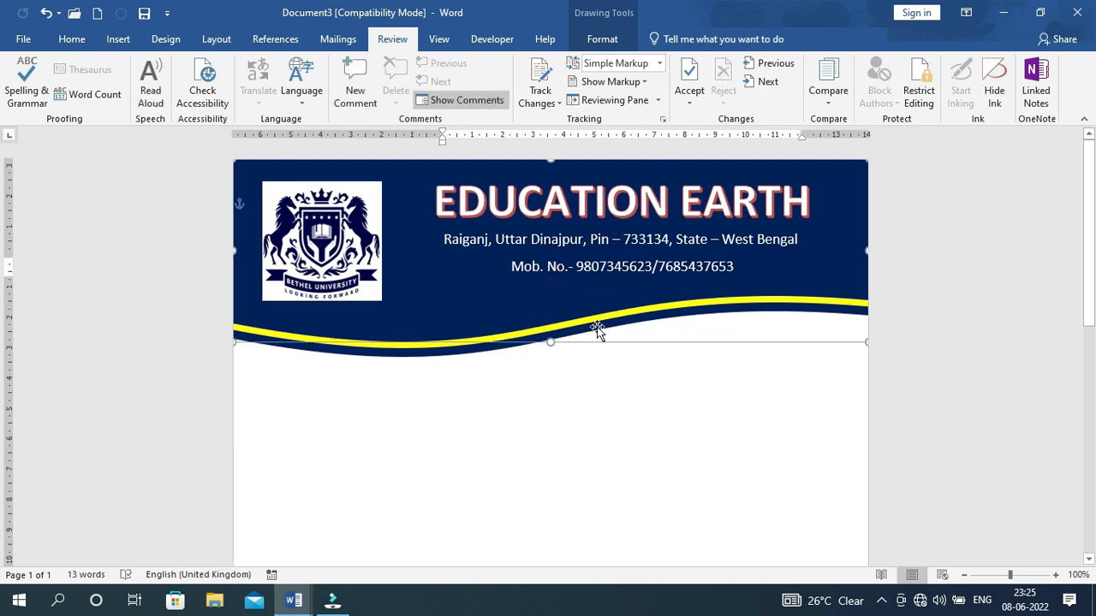
left_click(730, 434)
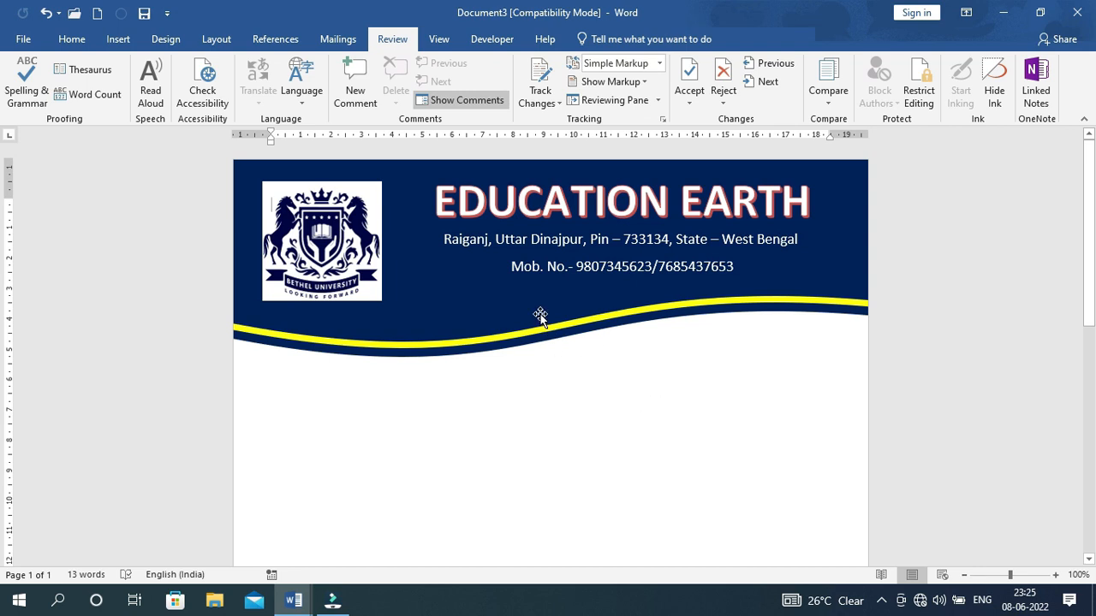
left_click(342, 238)
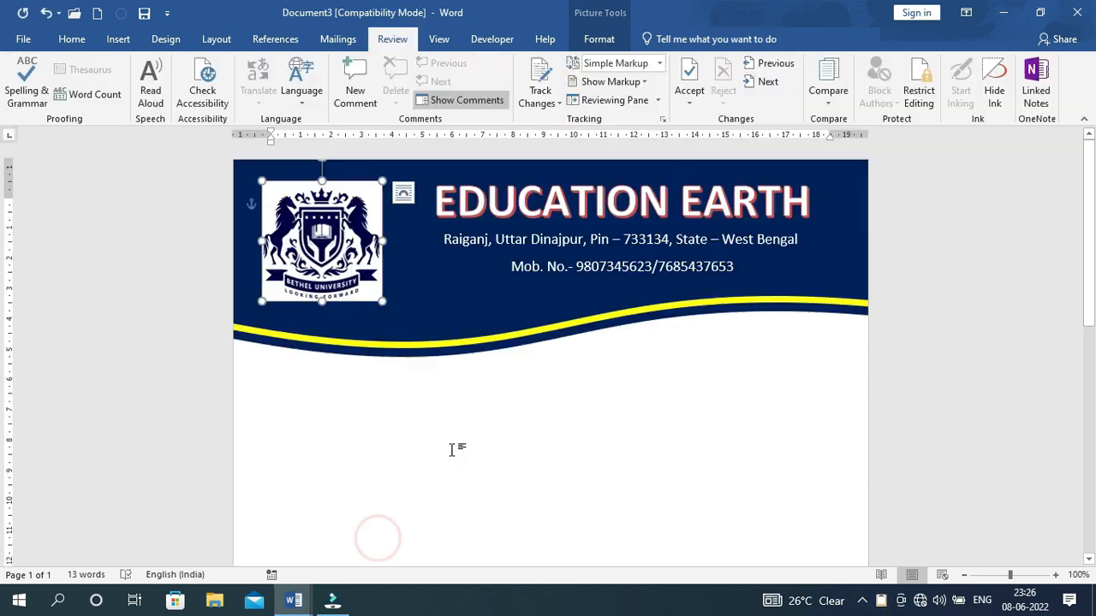
Copy the mobile numbers text box and move the duplicate onto the page below the wave header
scroll(452, 448, "down", 3)
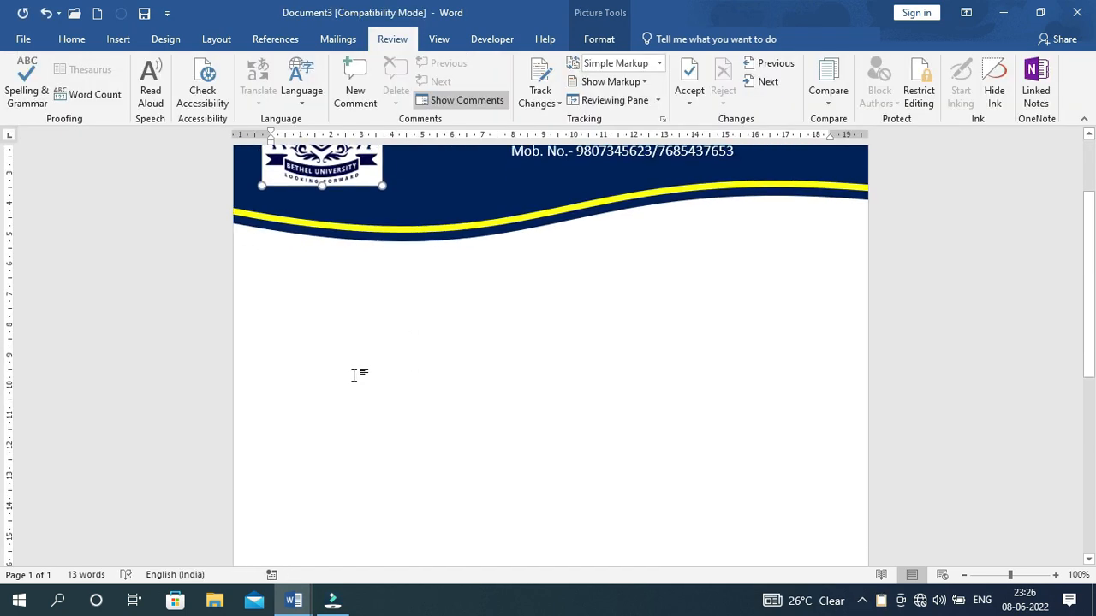
scroll(355, 374, "up", 2)
left_click(354, 371)
scroll(347, 386, "up", 1)
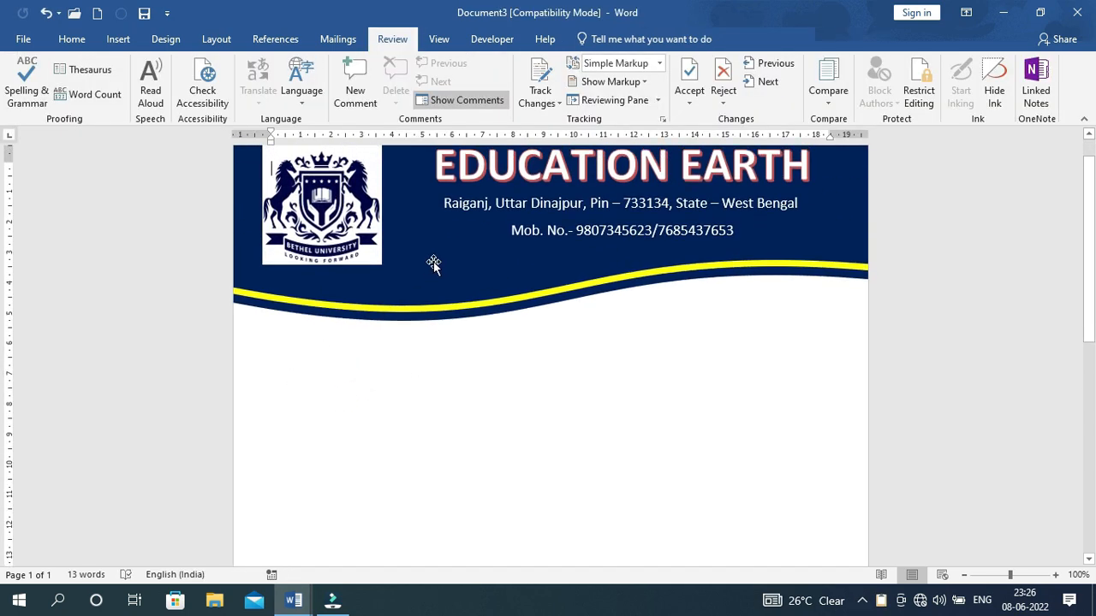
left_click(529, 246)
left_click(529, 247)
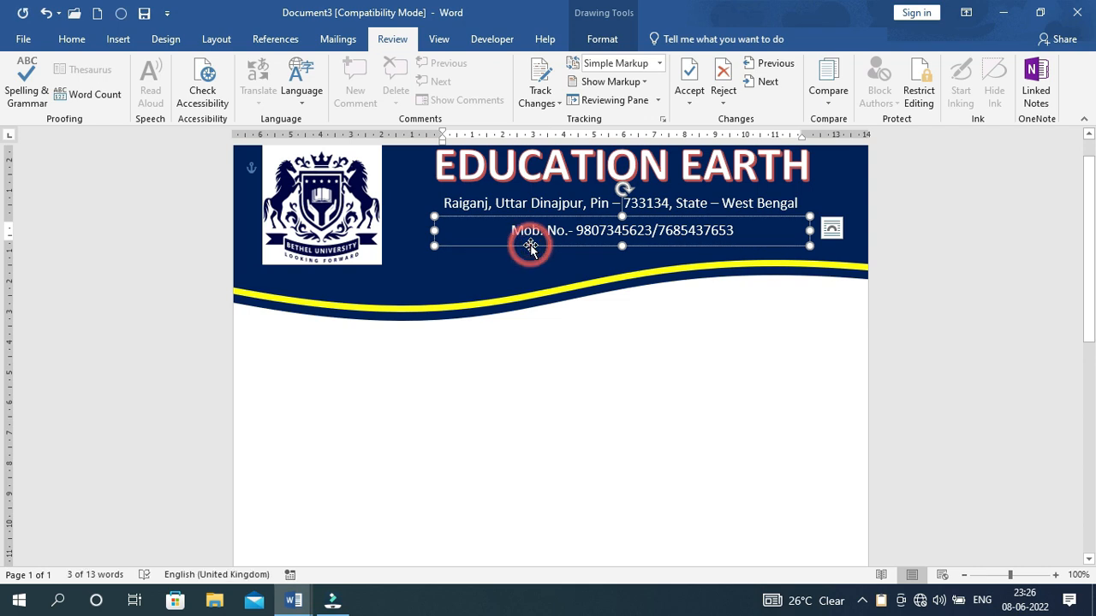
key("ctrl+c")
key("ctrl+v")
left_click_drag(514, 262, 364, 425)
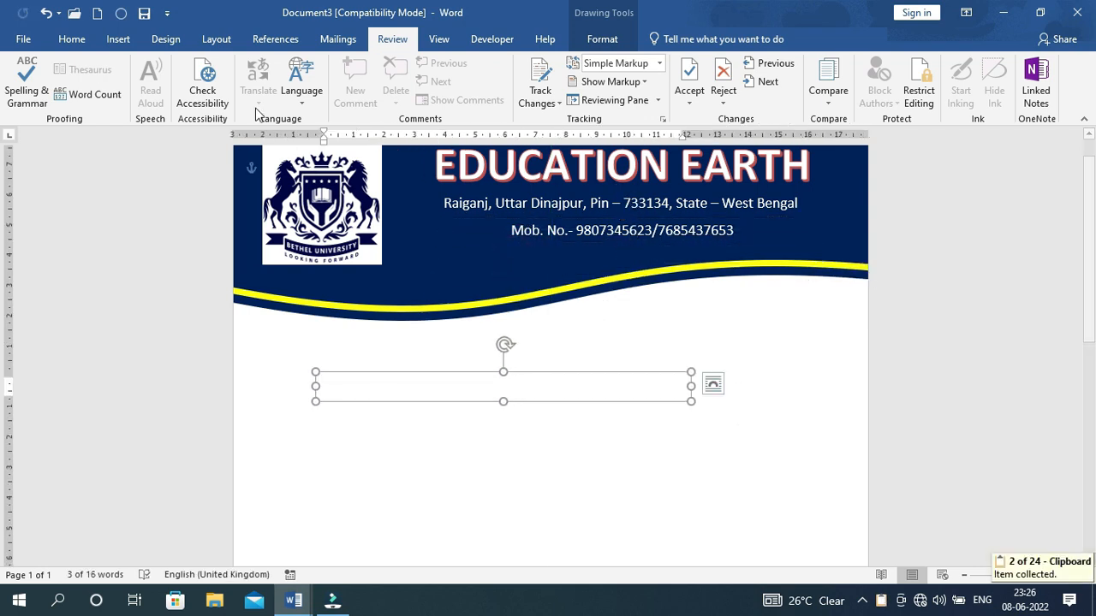
Replace the duplicate's text with the Ref and Date line and stretch the box across the page width
left_click(72, 39)
left_click_drag(623, 385, 364, 390)
key("Delete")
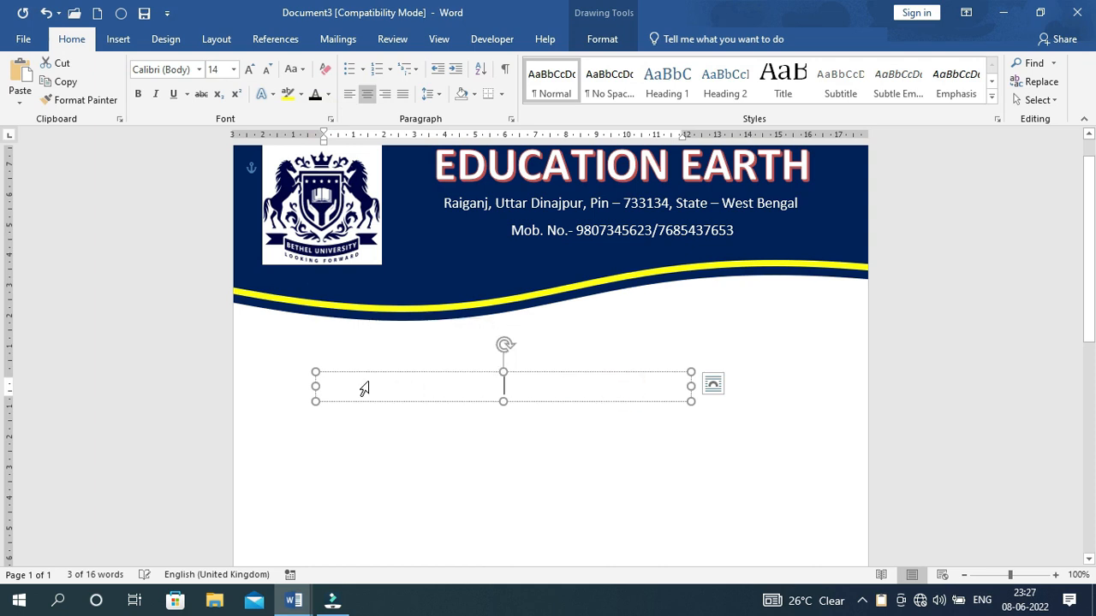
key("ctrl+v")
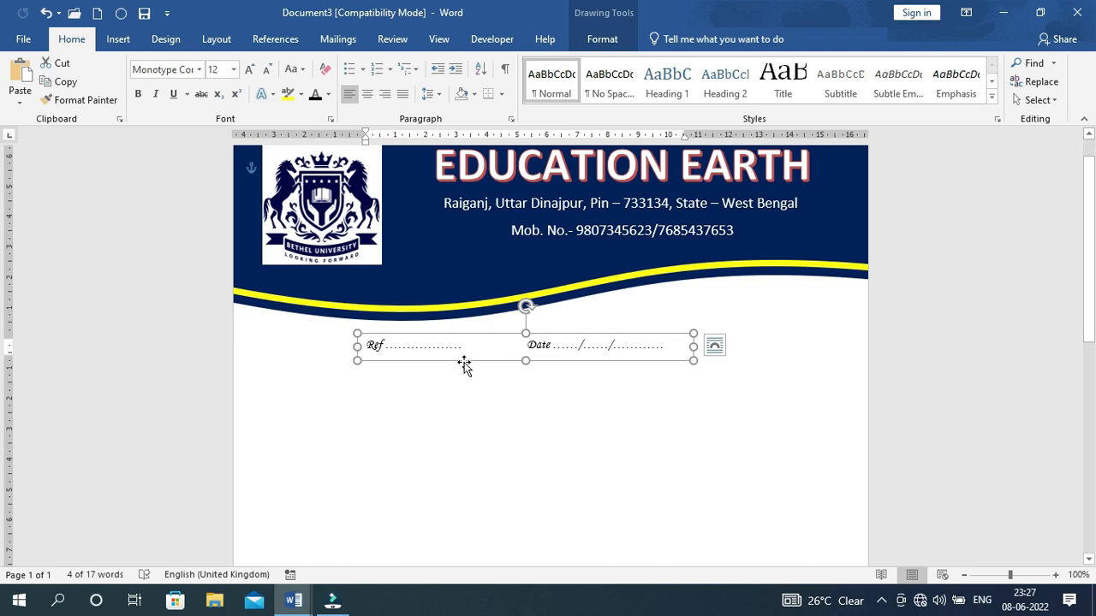
left_click(481, 349)
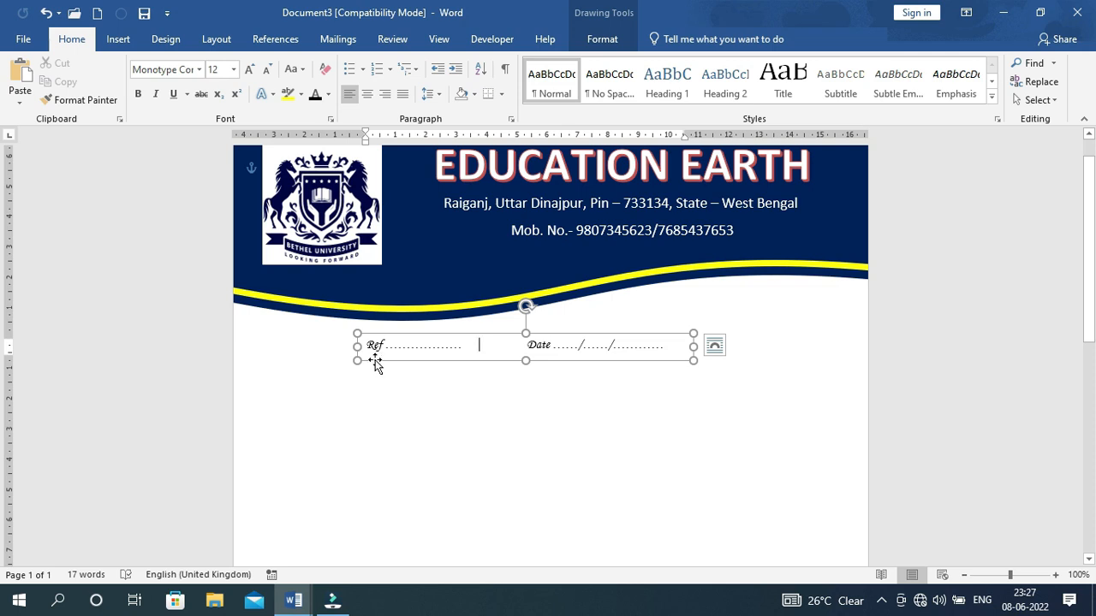
left_click_drag(357, 346, 237, 346)
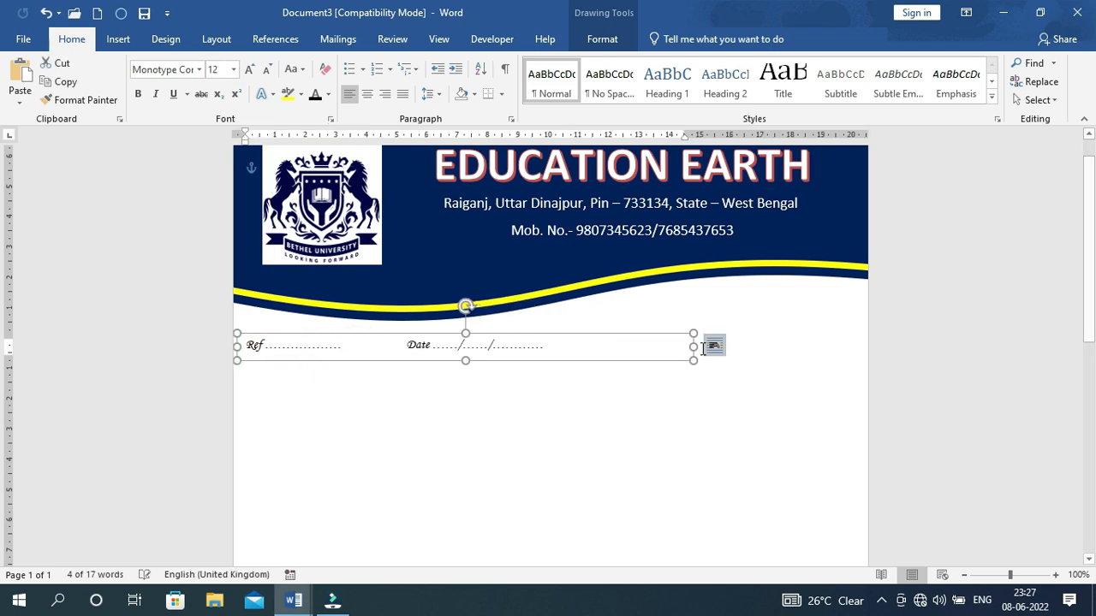
left_click_drag(693, 346, 865, 346)
left_click_drag(546, 345, 257, 345)
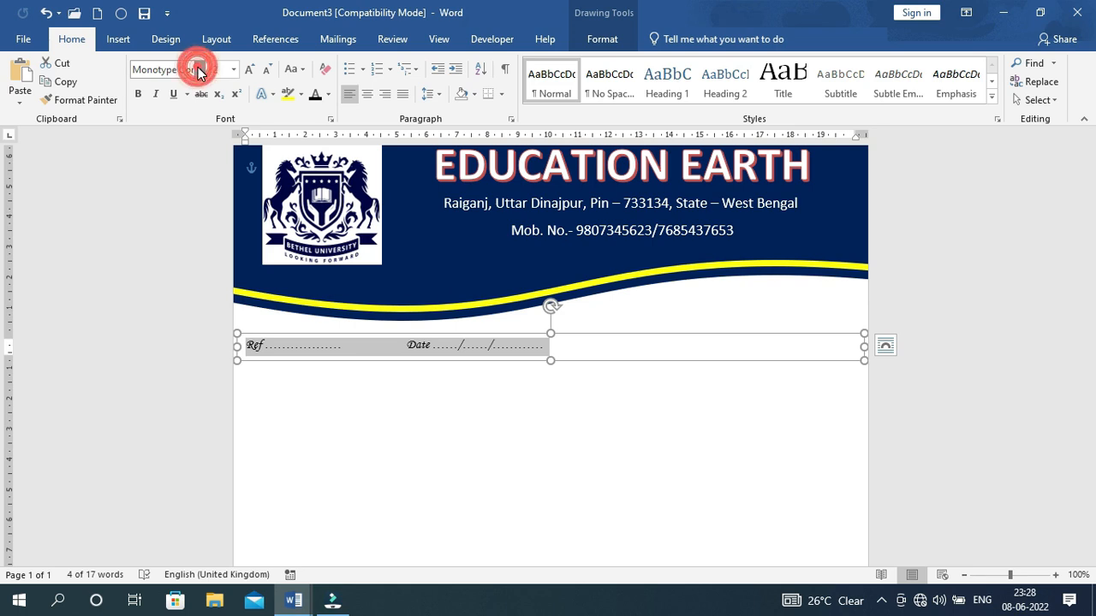
Set the Ref and Date line to Monotype Corsiva 14 pt and space Date out to the right edge
left_click(198, 69)
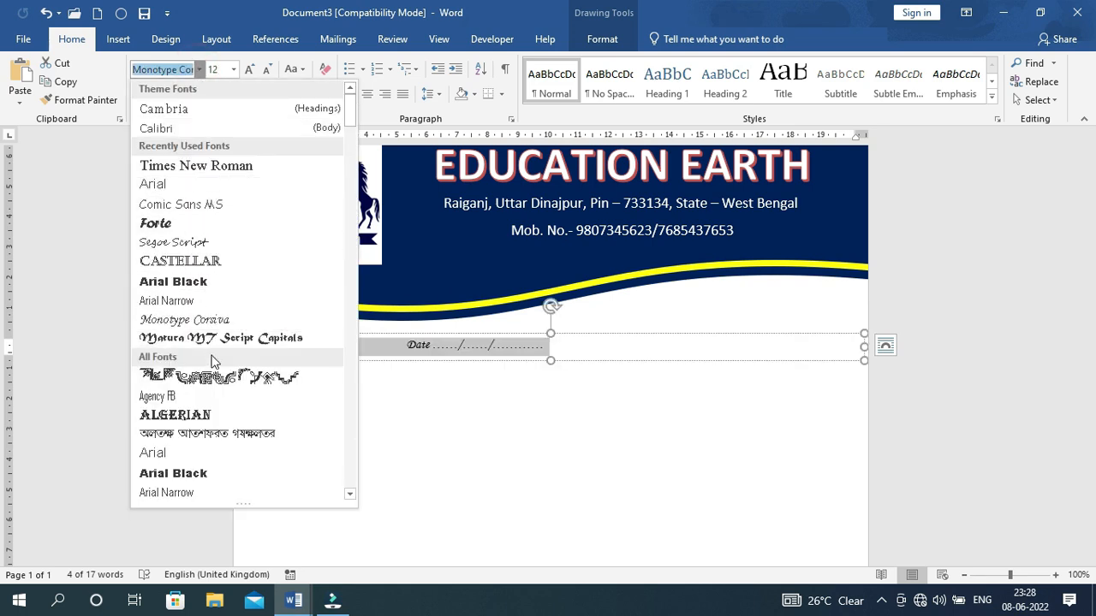
scroll(215, 360, "down", 6)
scroll(227, 370, "down", 20)
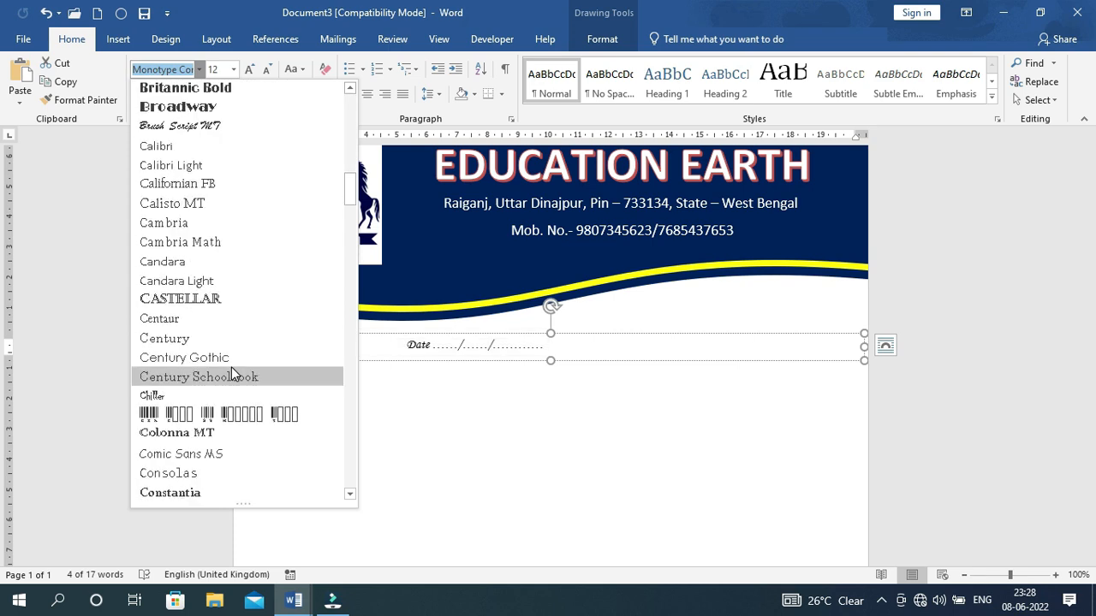
scroll(234, 368, "down", 10)
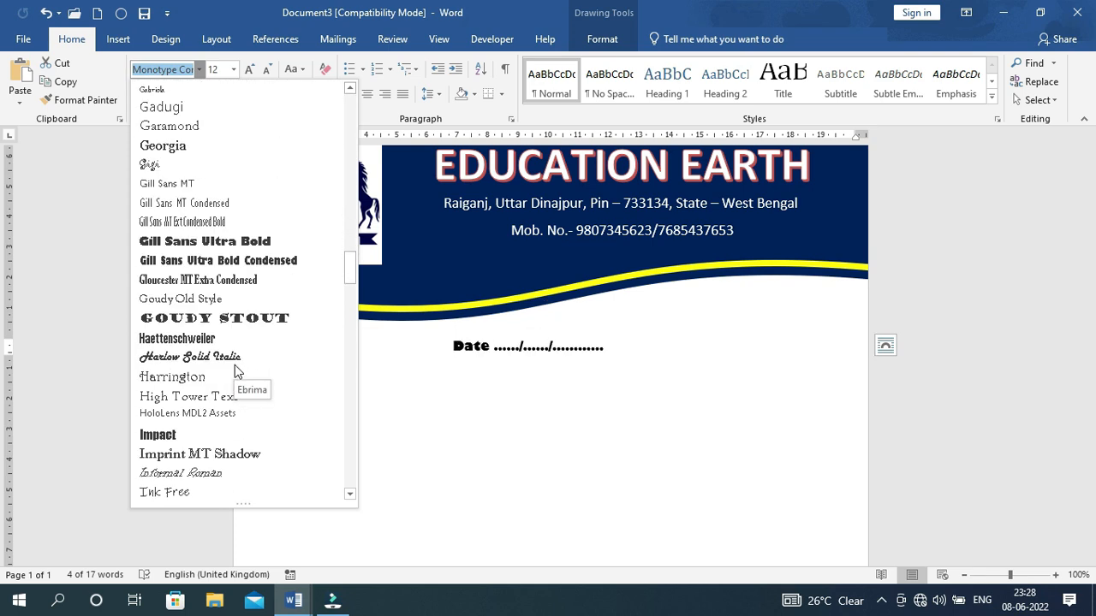
scroll(244, 336, "down", 15)
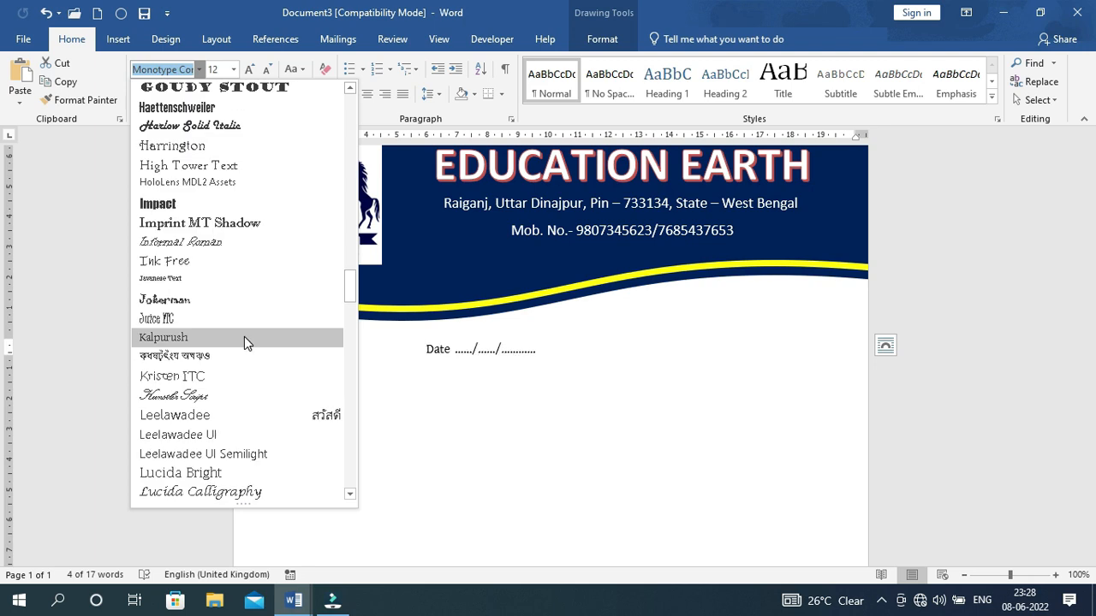
left_click(217, 357)
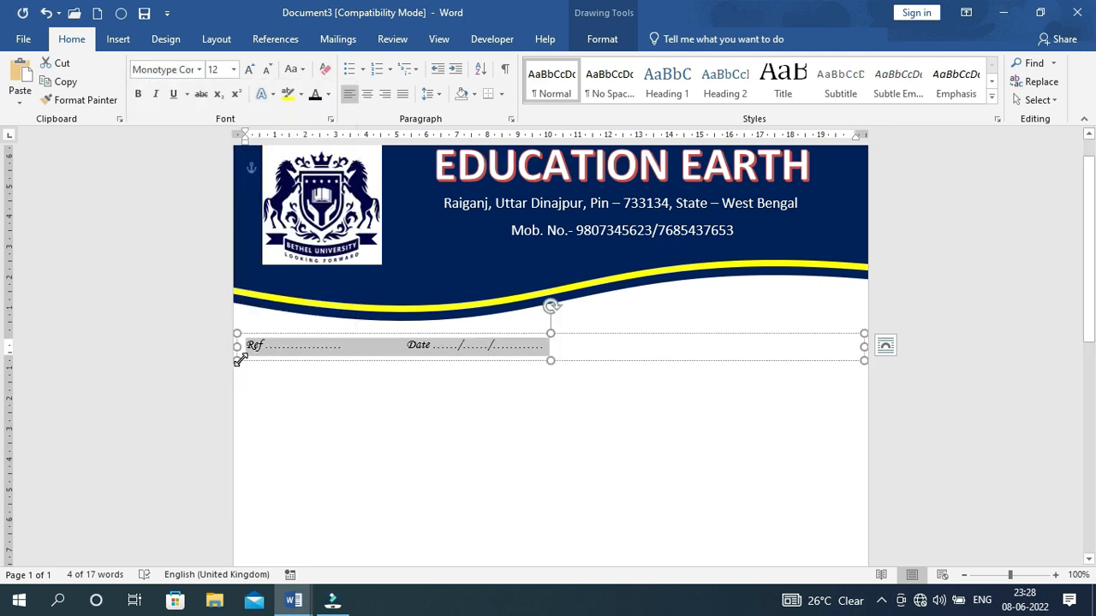
left_click(249, 70)
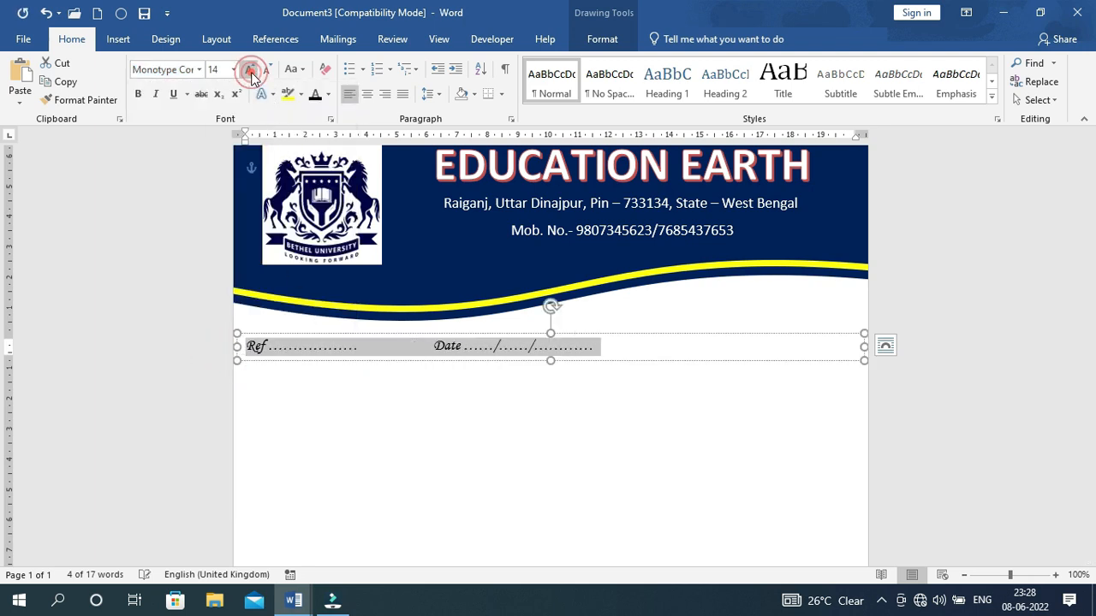
left_click(409, 346)
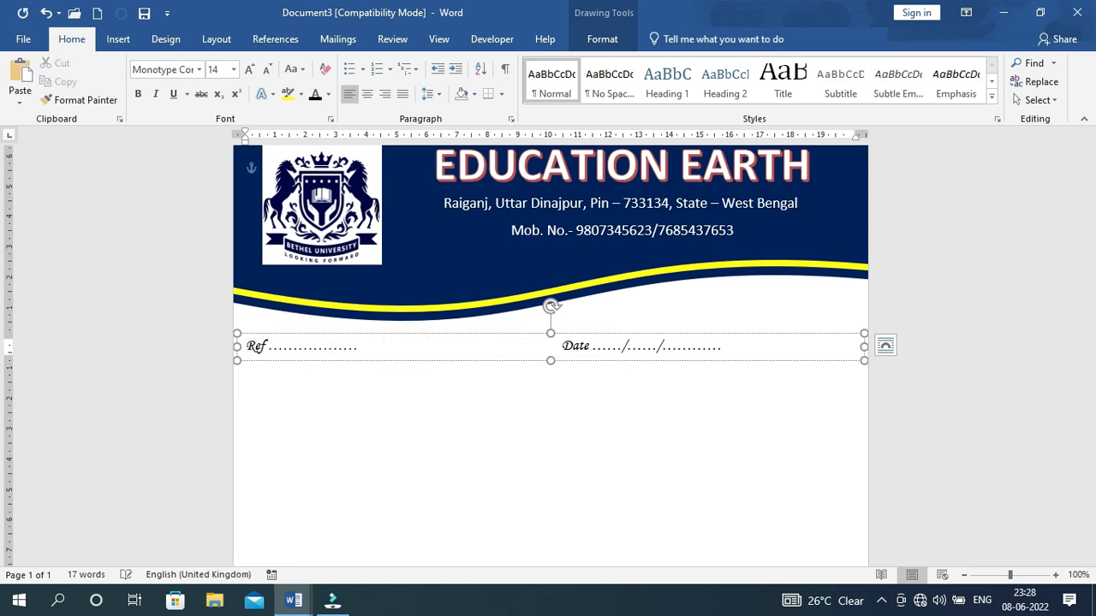
left_click(599, 440)
scroll(599, 440, "down", 8)
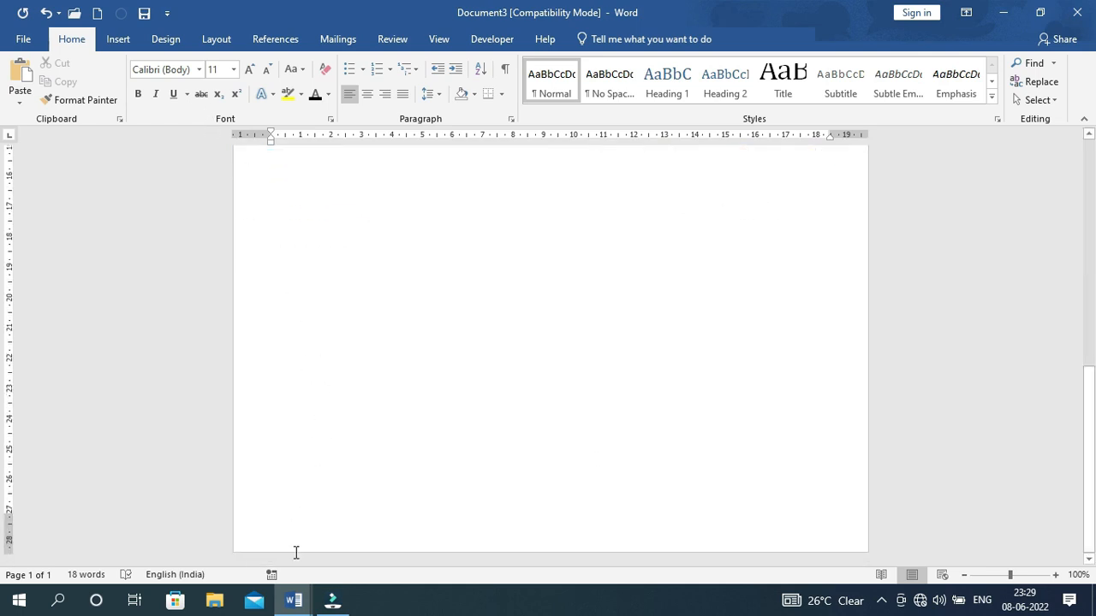
Look at the finished letter head document for reference, then return to Document3
mouse_move(293, 601)
left_click(247, 548)
scroll(436, 460, "down", 10)
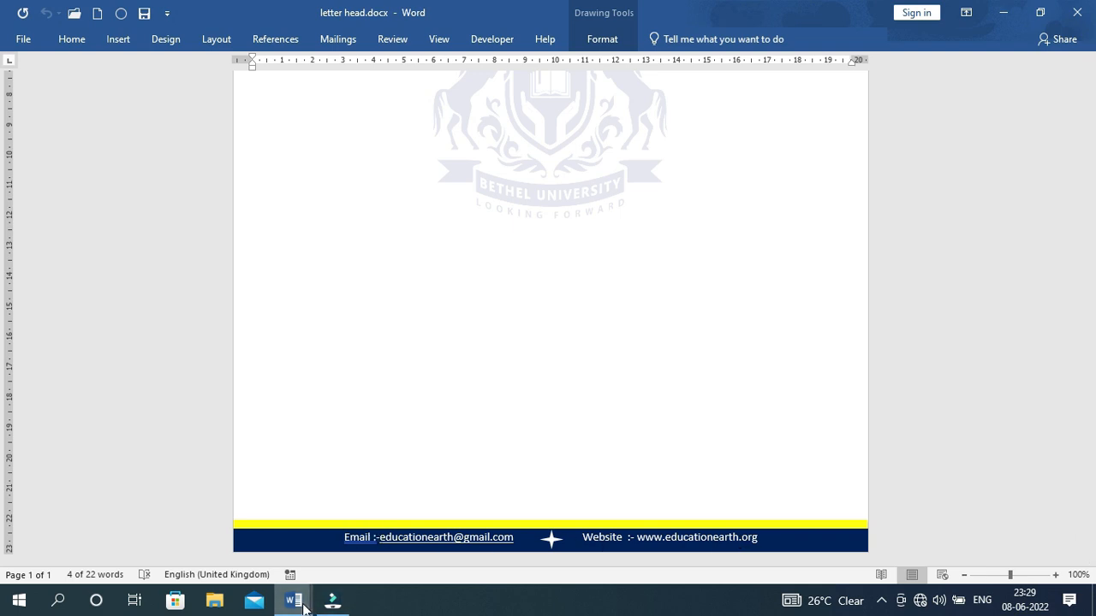
mouse_move(294, 601)
left_click(364, 526)
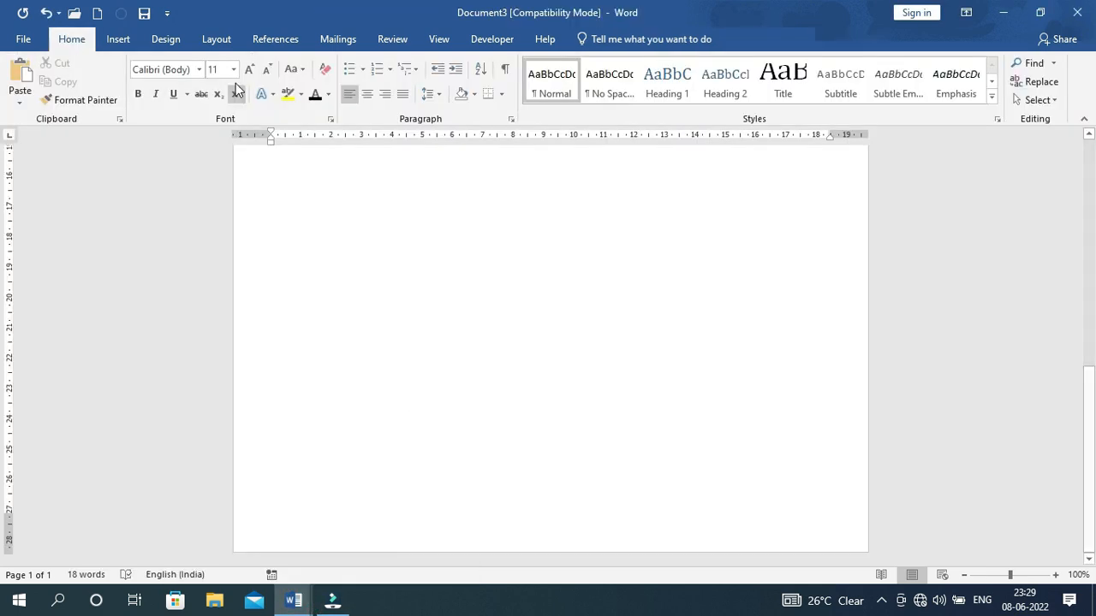
Draw a full-width rectangle along the page bottom with no outline and a dark blue fill
left_click(118, 39)
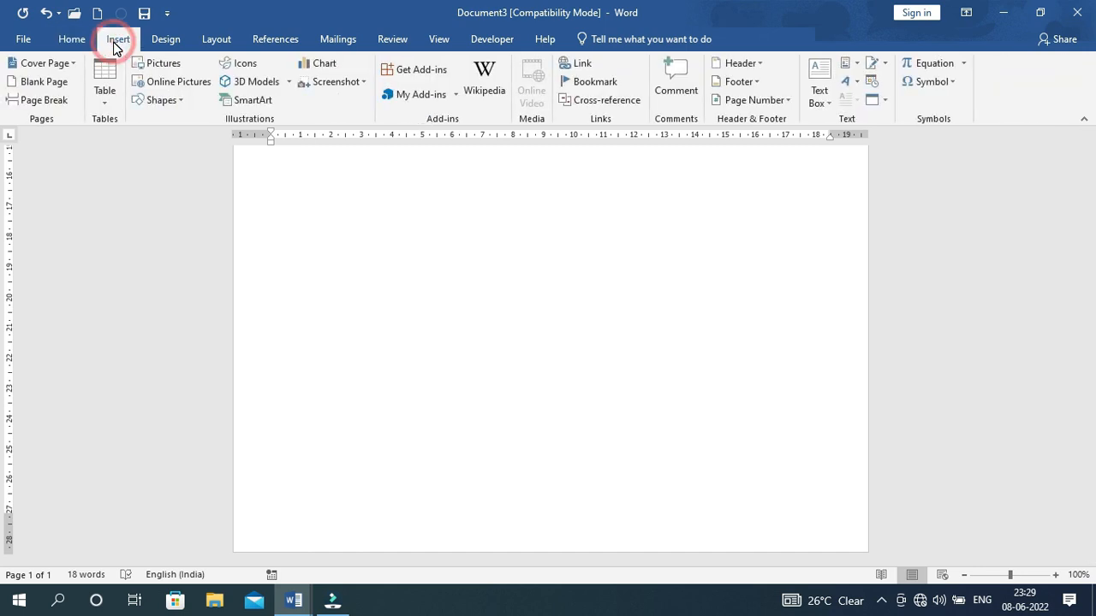
left_click(161, 100)
left_click(200, 137)
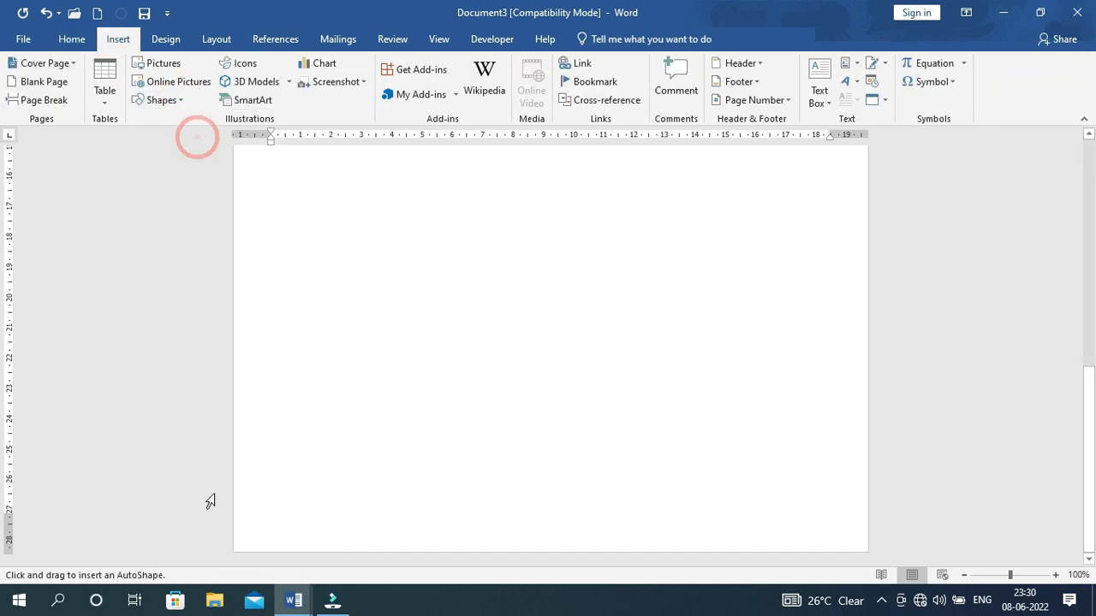
mouse_move(235, 522)
left_mouse_down()
mouse_move(382, 543)
mouse_move(866, 537)
left_mouse_up()
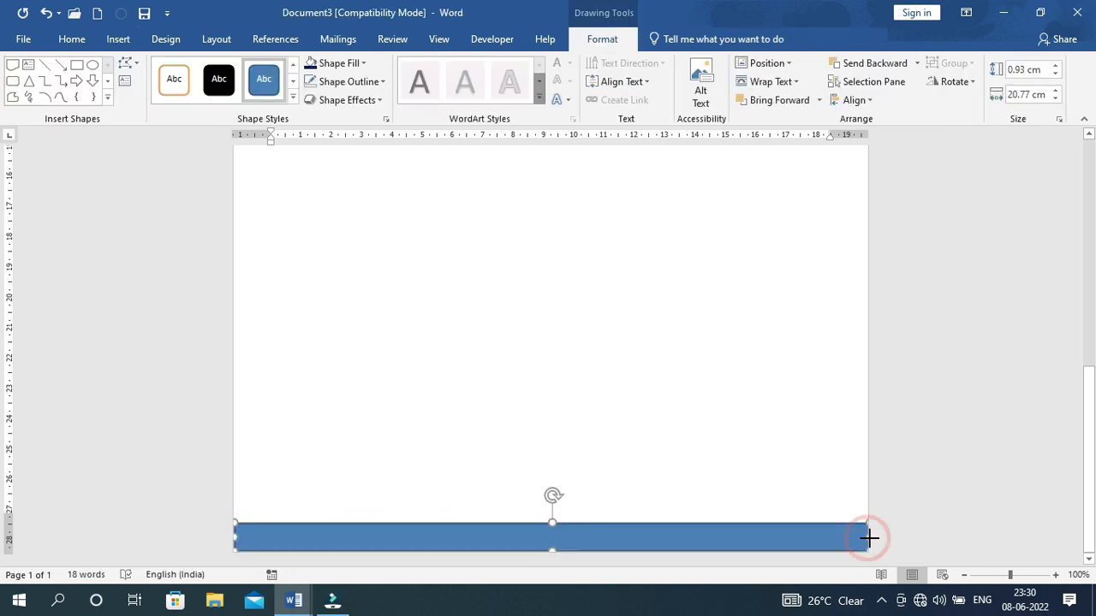
left_click(383, 81)
left_click(358, 222)
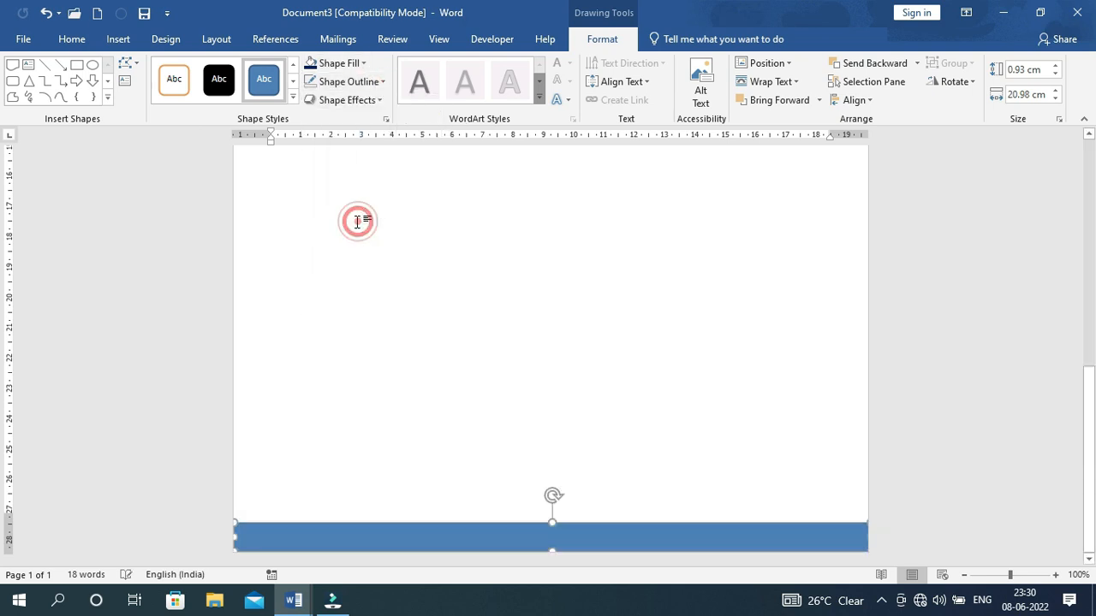
left_click(364, 64)
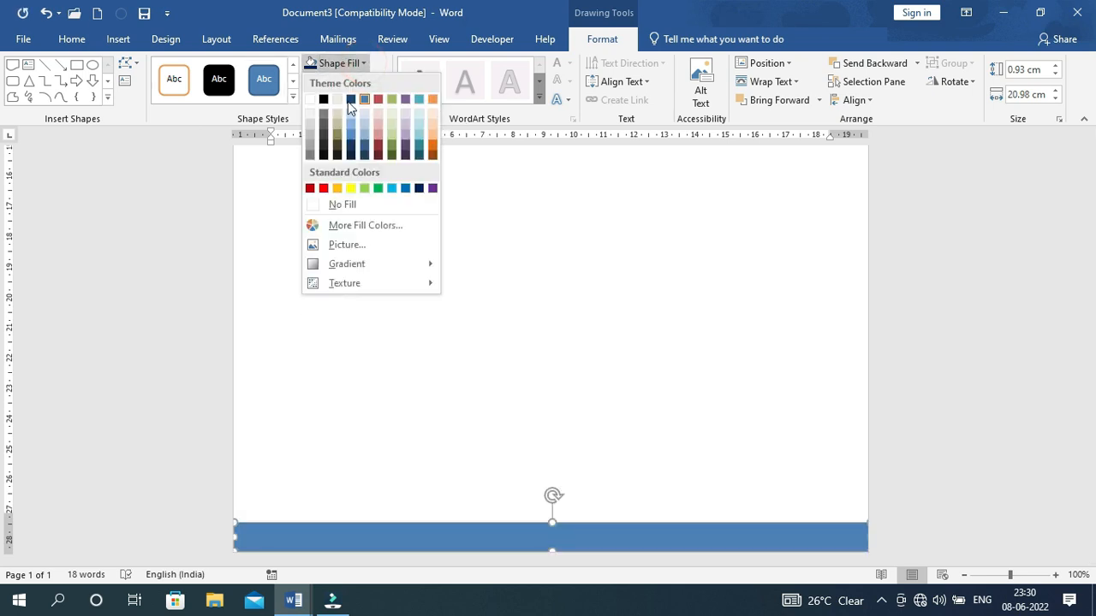
left_click(419, 189)
Duplicate the navy bar, fill the copy yellow and settle it as a thin stripe along its top
left_click(329, 537)
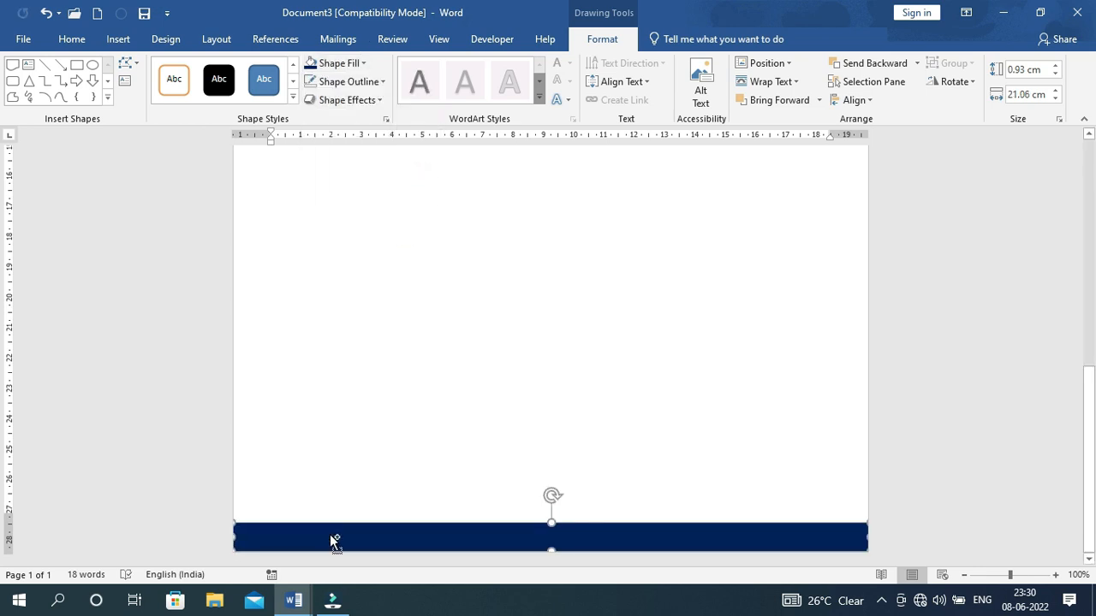
key("ctrl+d")
left_click_drag(342, 544, 335, 497)
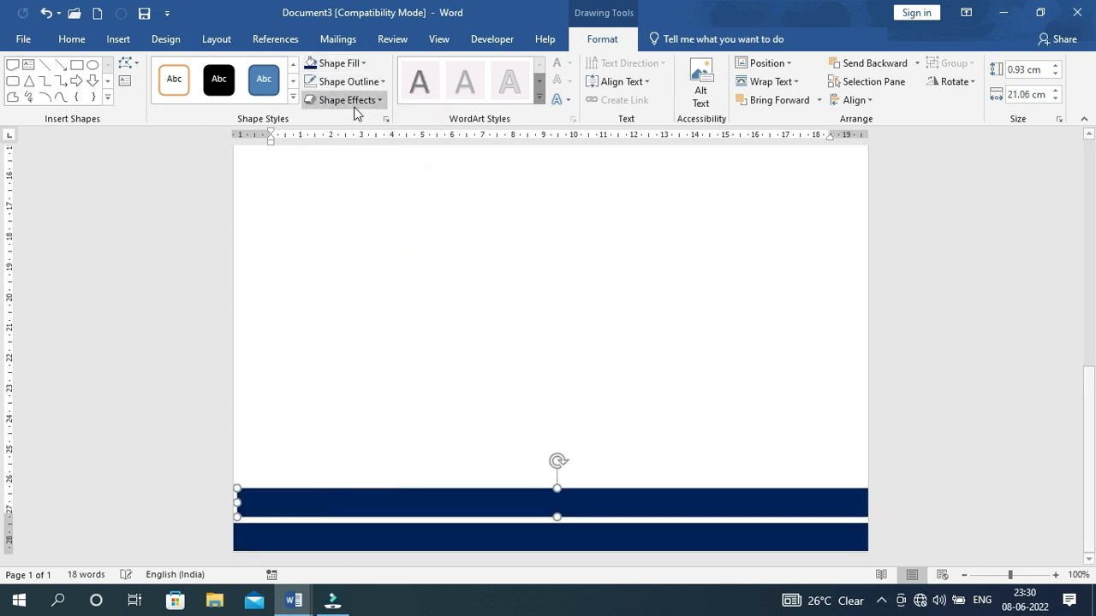
left_click(360, 63)
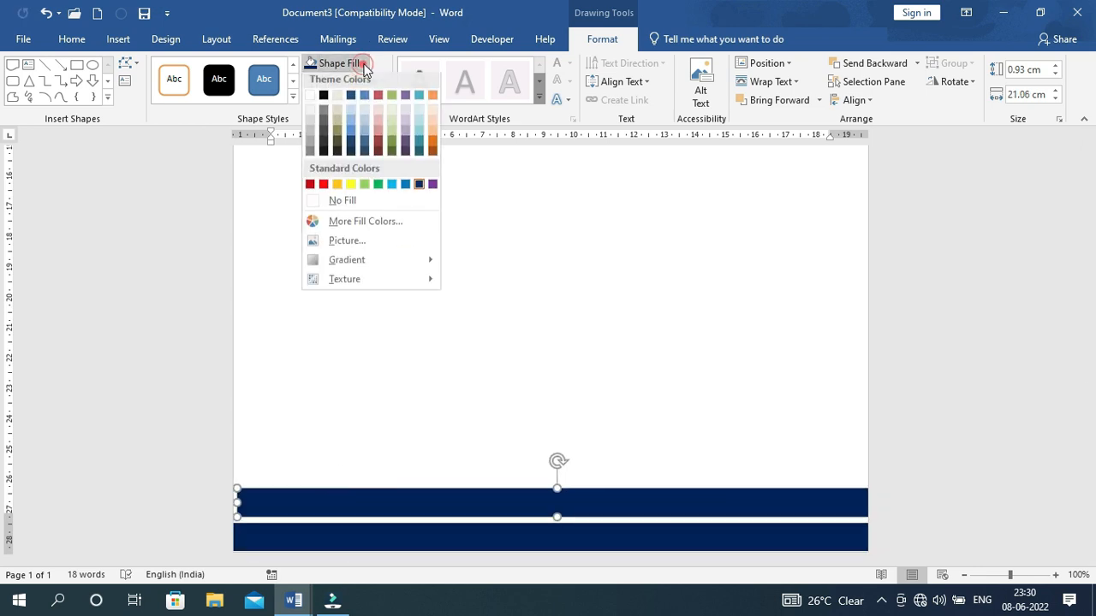
left_click(351, 190)
left_click_drag(423, 502, 418, 535)
left_click(552, 504)
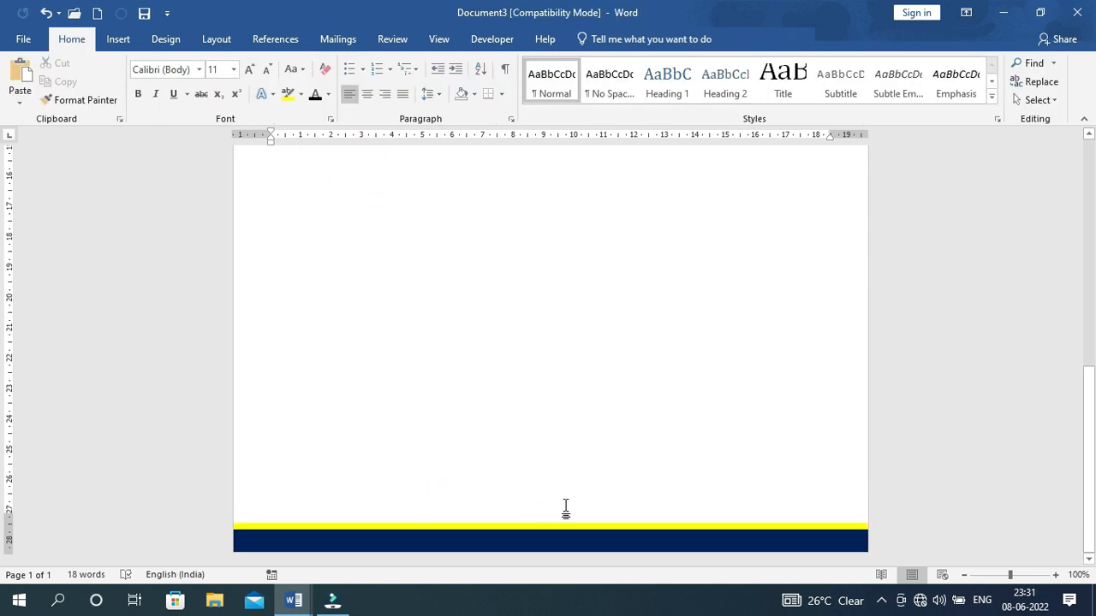
Type the contact e-mail and 'Website :- educationearth.org' into the footer bar, spaced apart
left_click(551, 526)
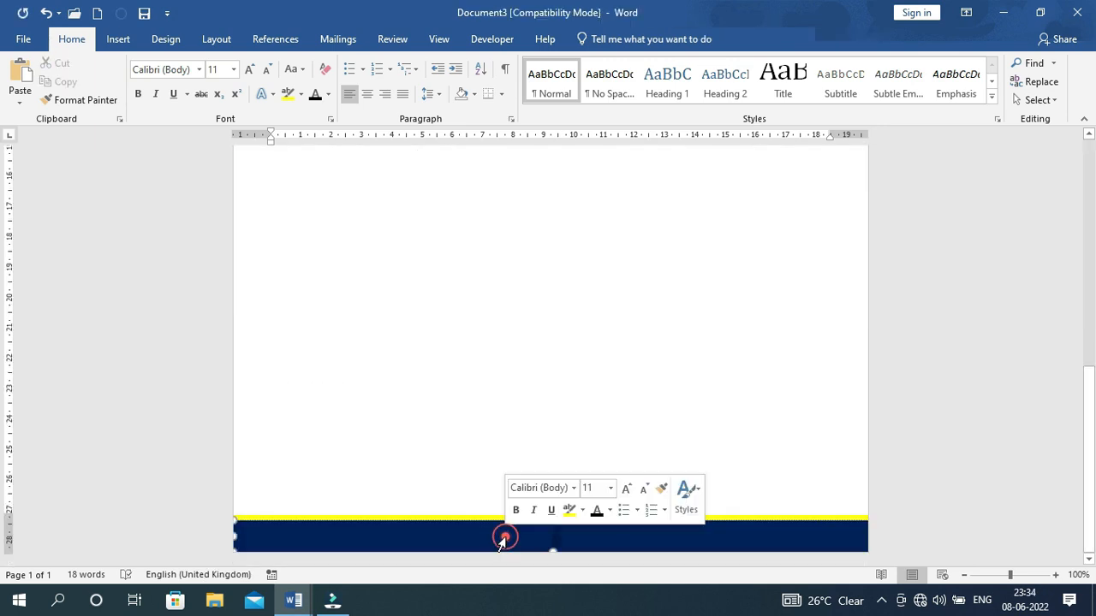
left_click(501, 536)
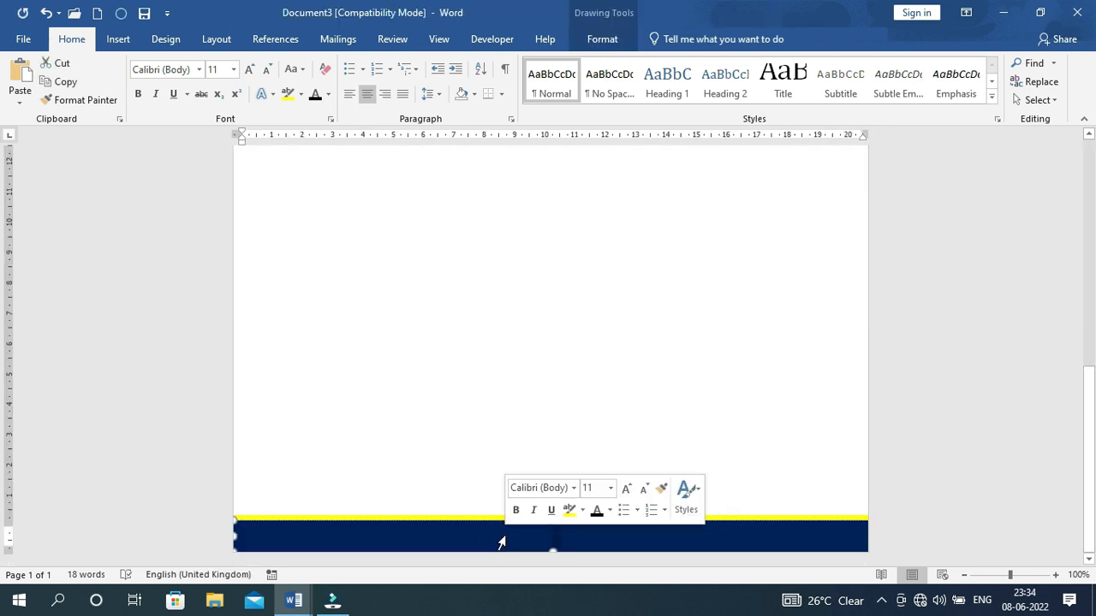
left_click(554, 542)
type("Email")
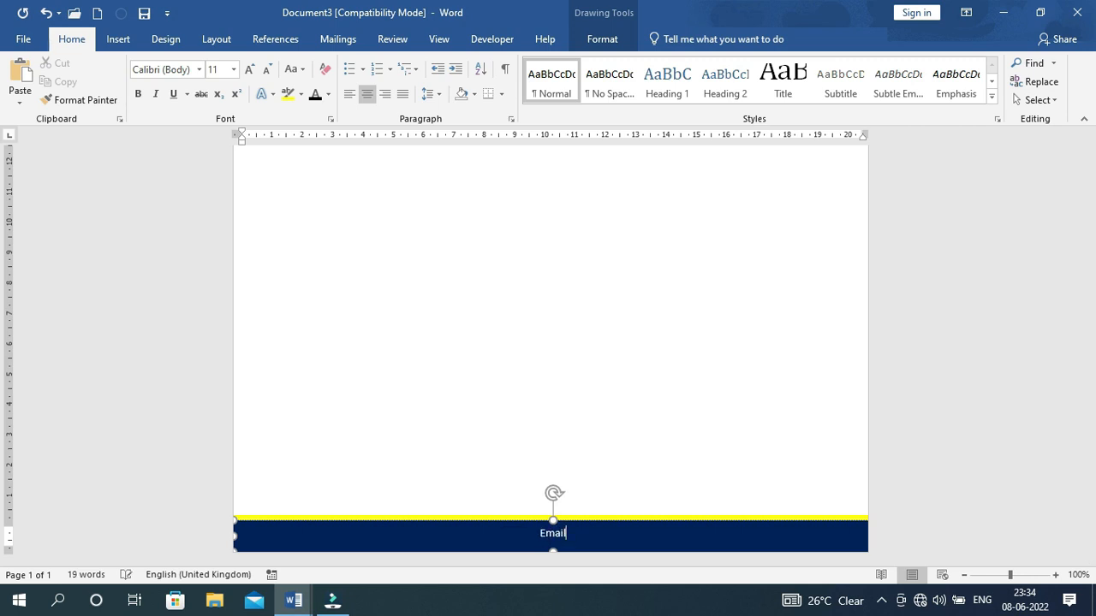
type(" -")
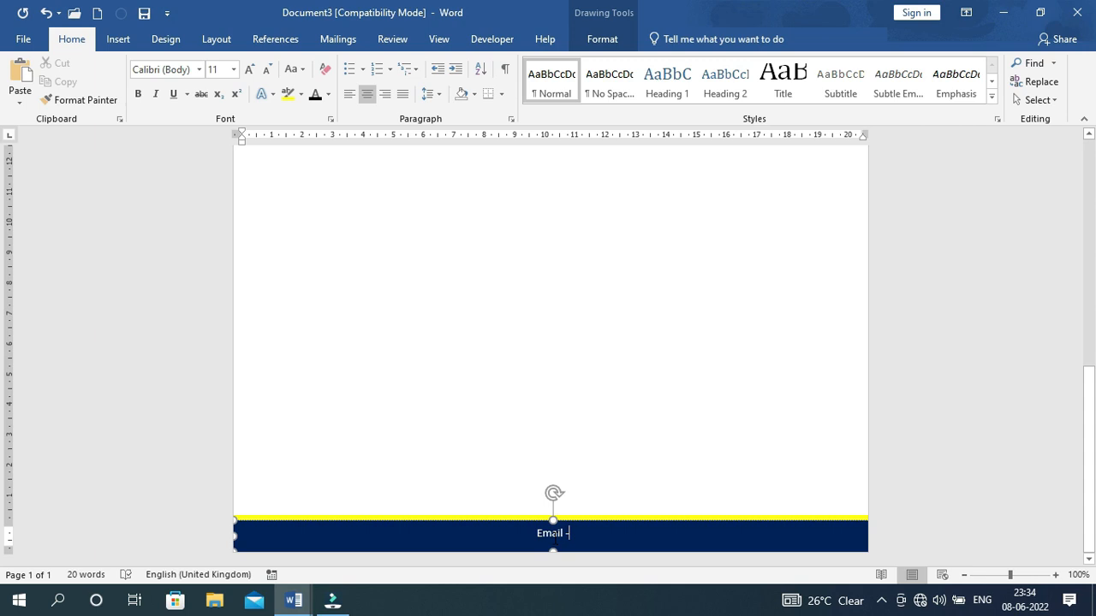
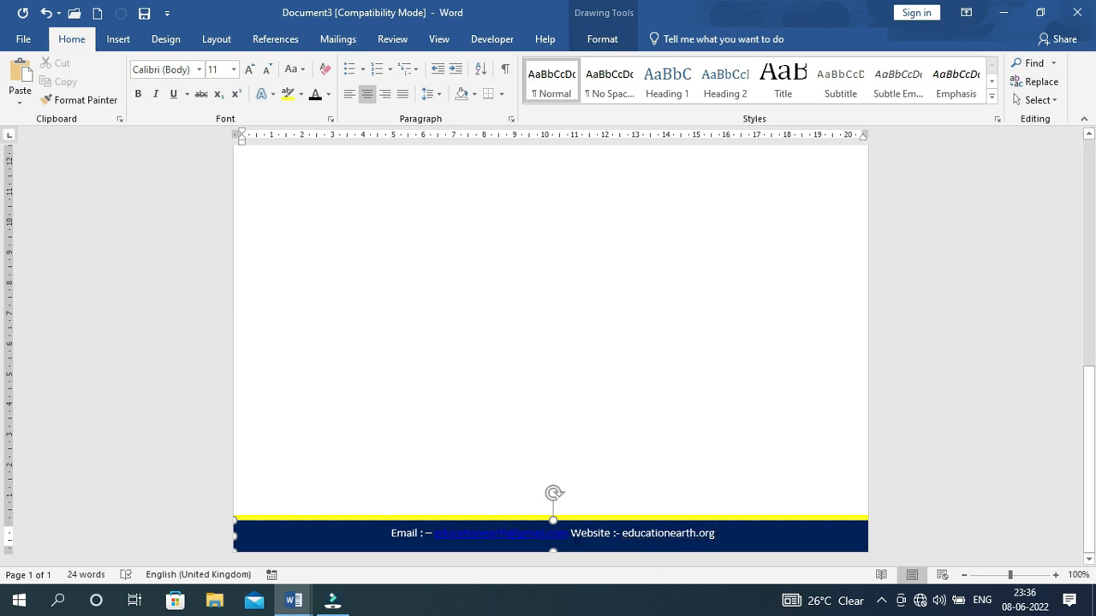
left_click(571, 534)
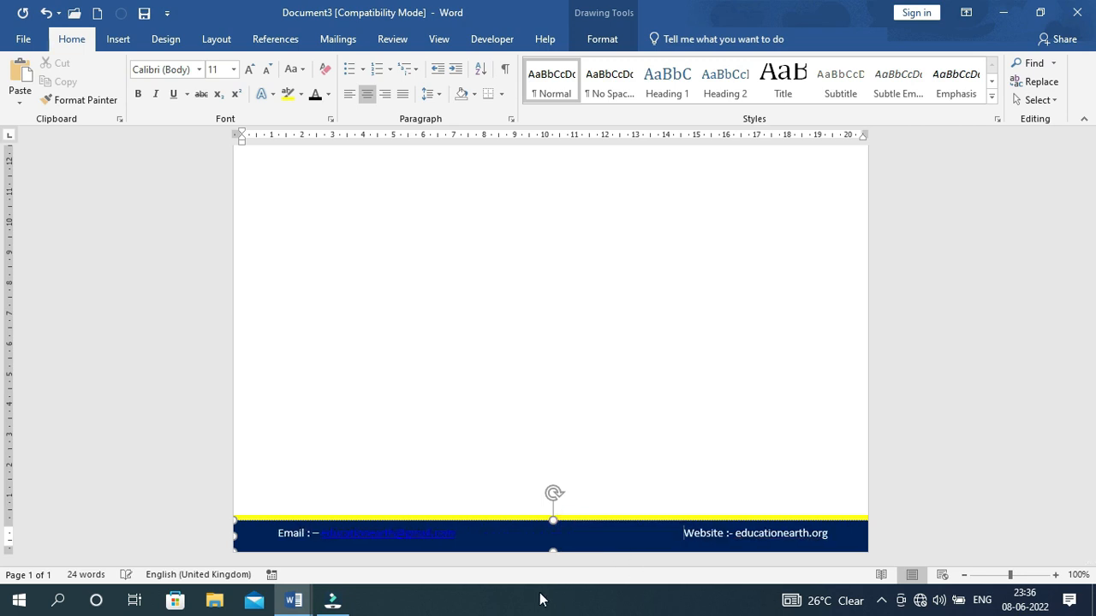
Make the footer text white, 12 pt and not underlined
left_click_drag(276, 533, 831, 535)
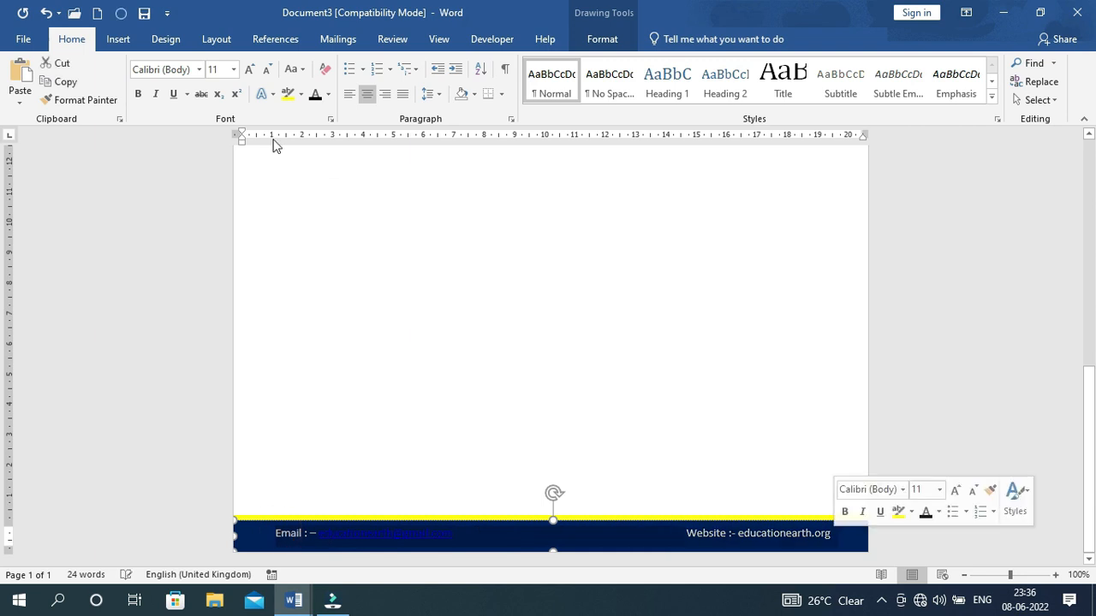
left_click(247, 69)
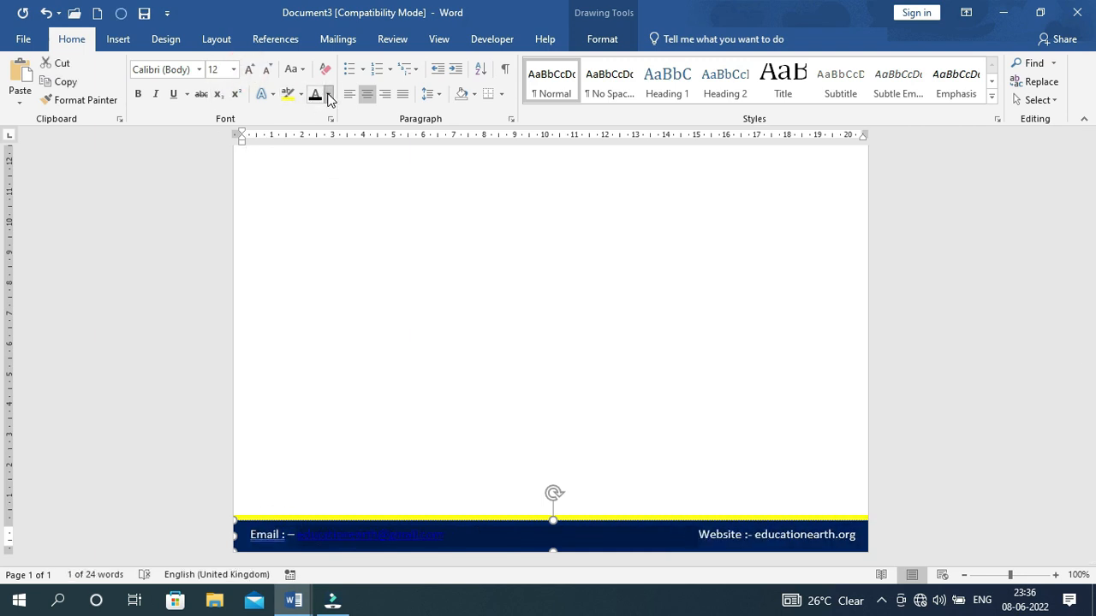
left_click(329, 96)
left_click(315, 150)
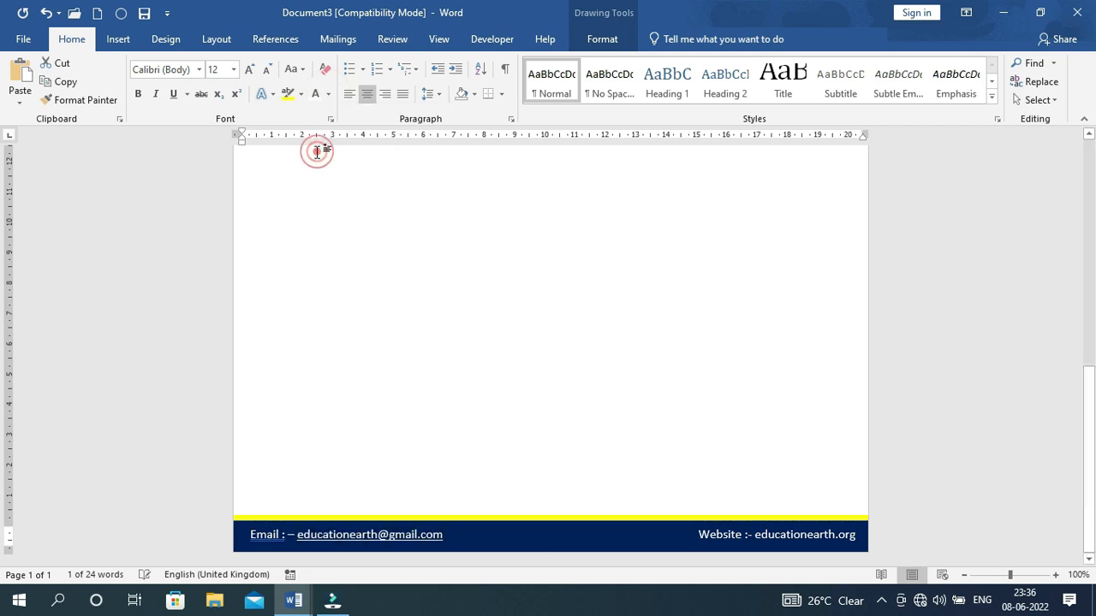
left_click(175, 96)
left_click(175, 96)
left_click(514, 536)
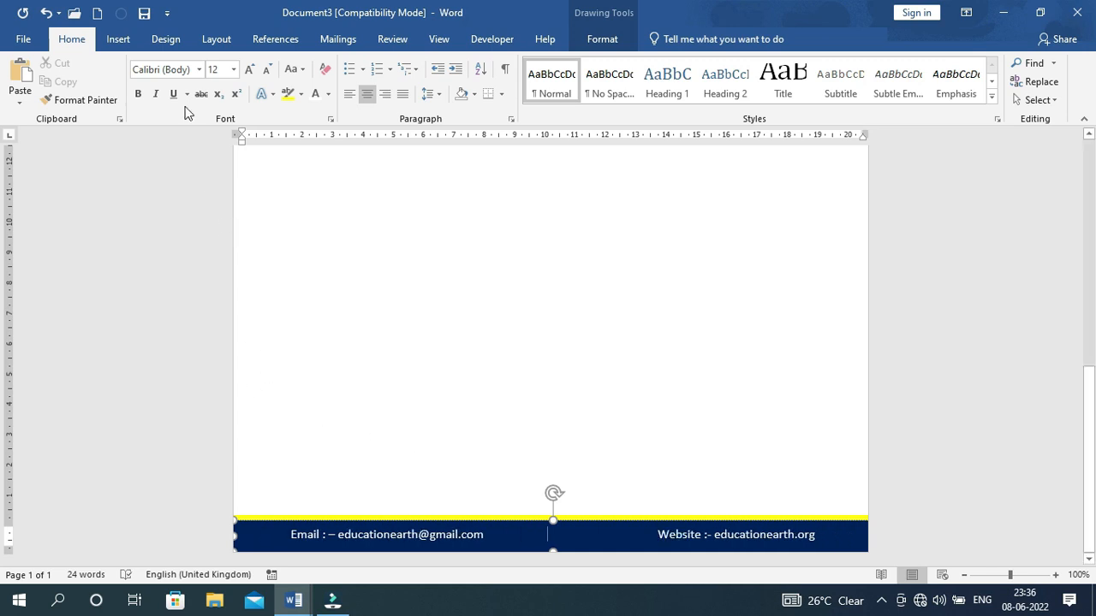
left_click(118, 39)
left_click(159, 99)
scroll(247, 488, "down", 1)
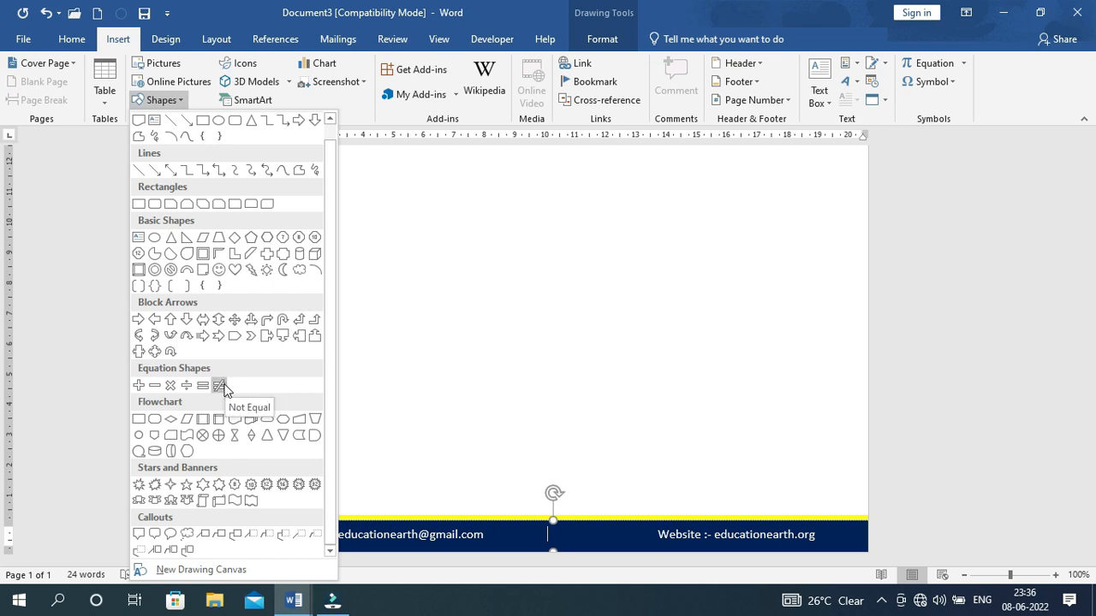
Draw a small four-point star in the footer bar between Email and Website and fill it white
left_click(170, 486)
left_click_drag(531, 524, 553, 544)
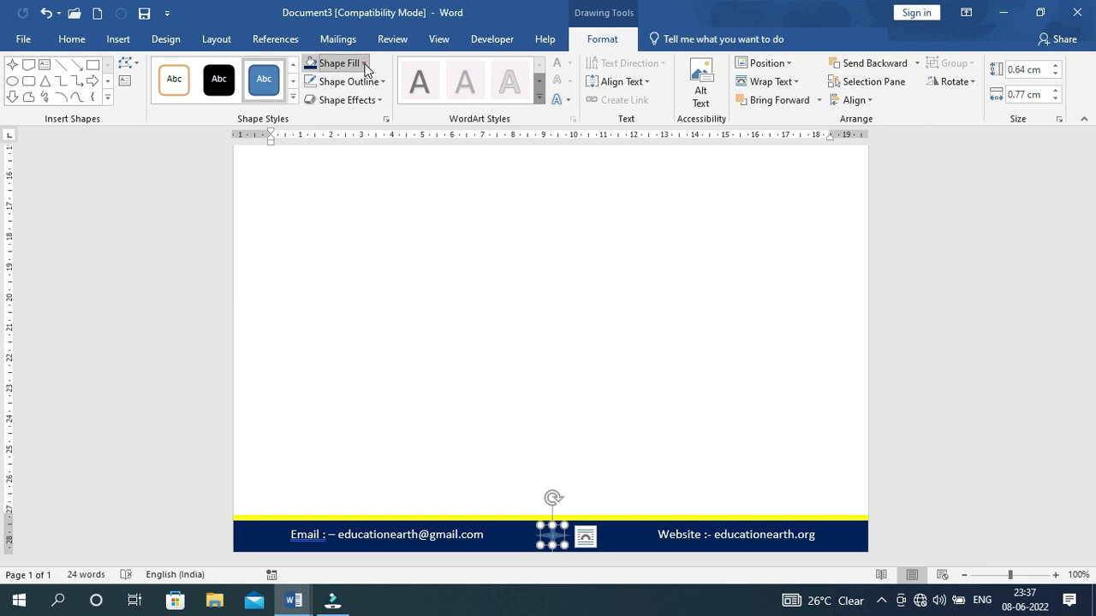
left_click(338, 63)
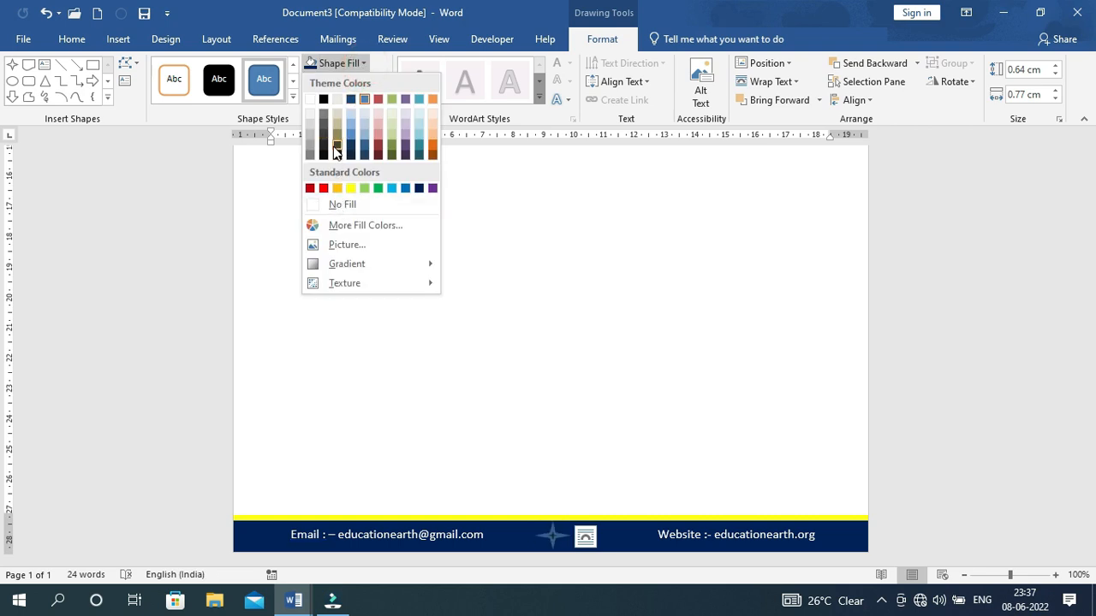
left_click(311, 101)
left_click(384, 81)
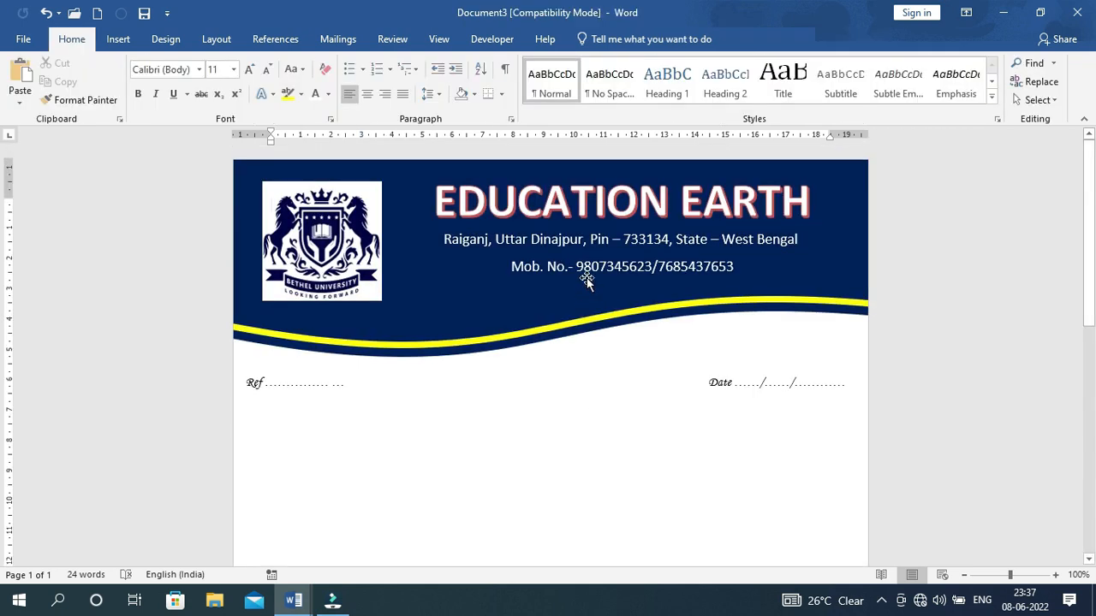
Scroll through the letterhead to review the header and footer, then bring up the Design options
scroll(677, 358, "down", 3)
scroll(677, 358, "down", 5)
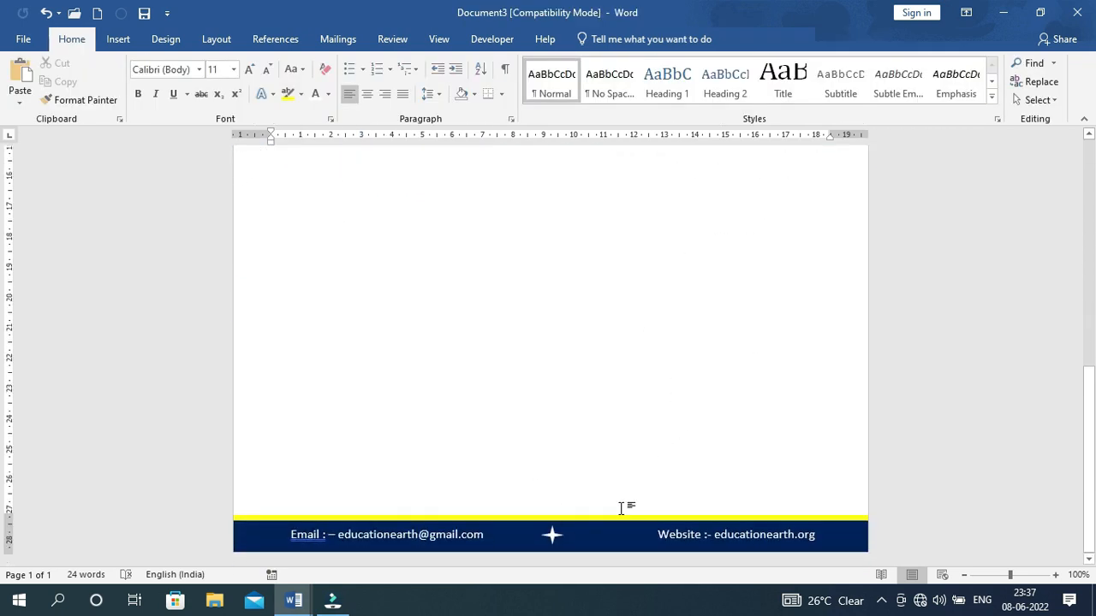
scroll(623, 507, "up", 8)
scroll(626, 476, "down", 2)
scroll(531, 462, "down", 8)
scroll(599, 415, "up", 2)
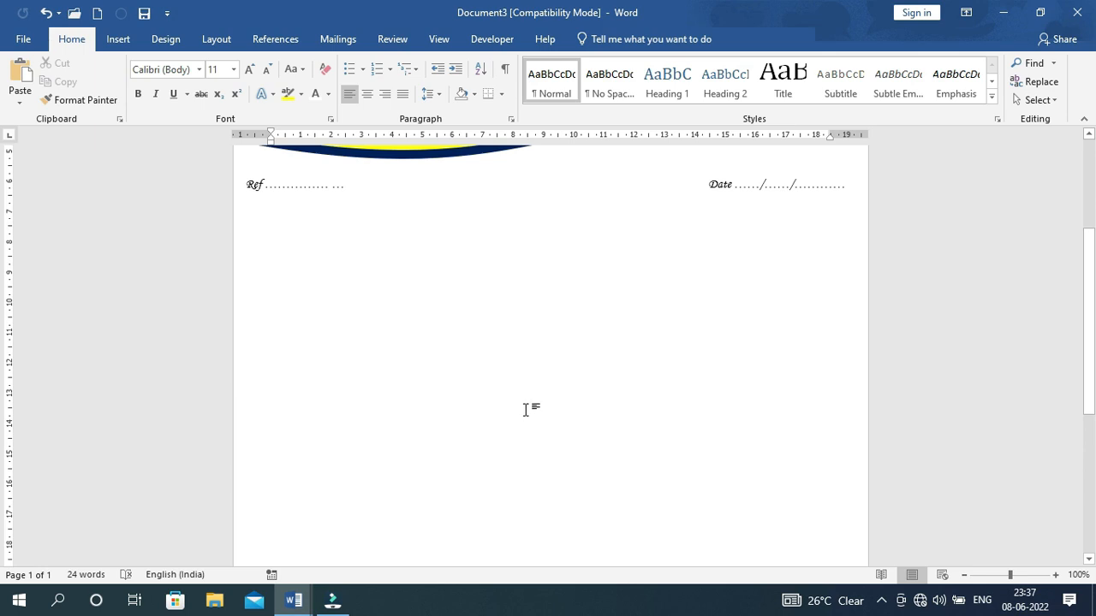
scroll(525, 411, "up", 4)
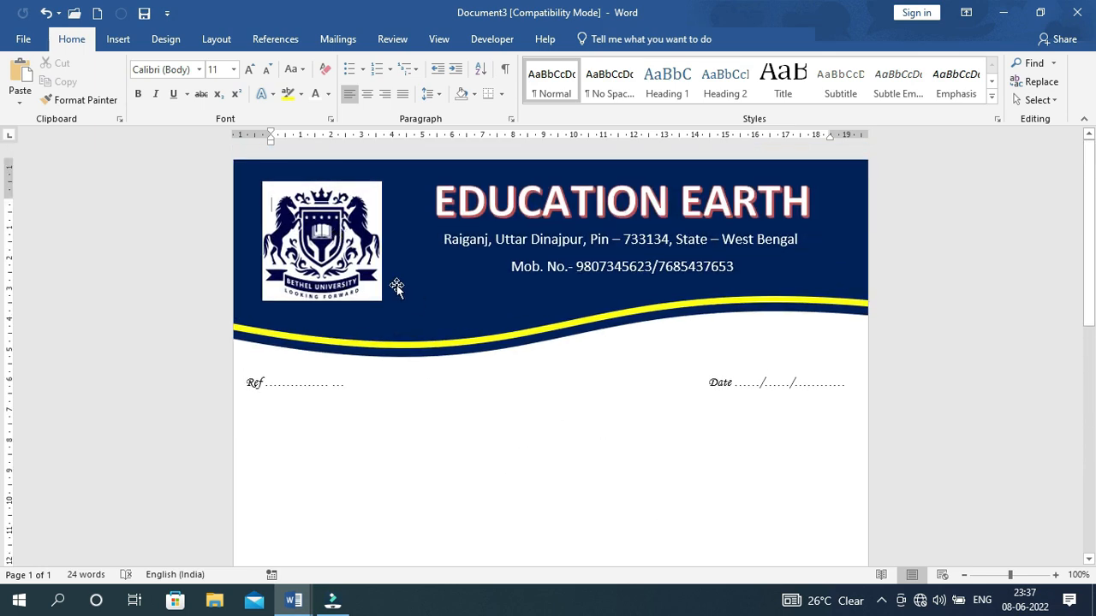
left_click(167, 40)
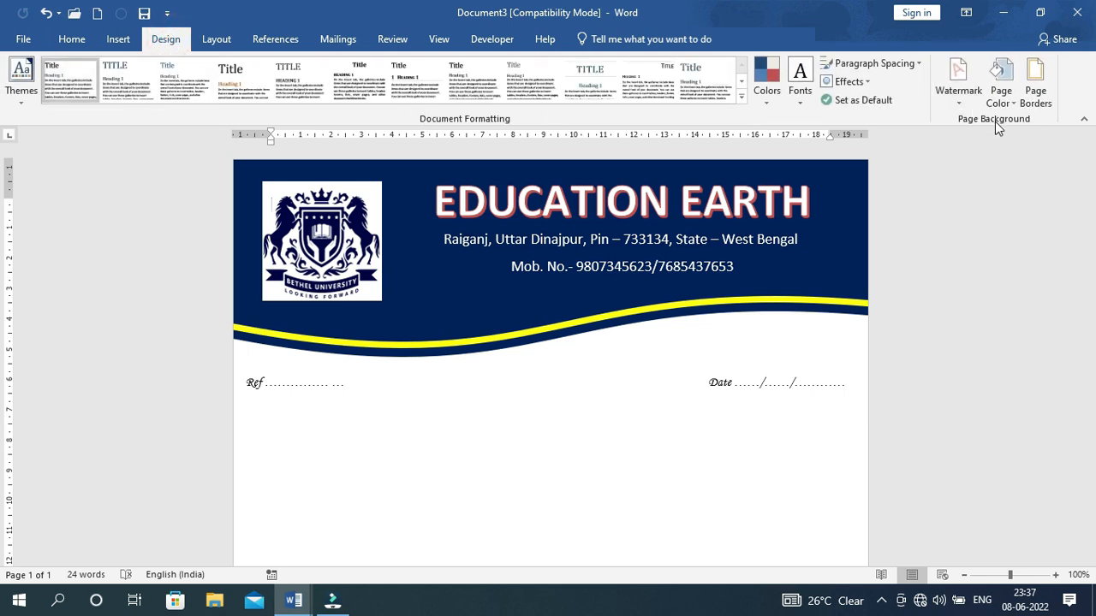
Apply the Bethel University logo file as a washed-out picture watermark through Custom Watermark
left_click(958, 109)
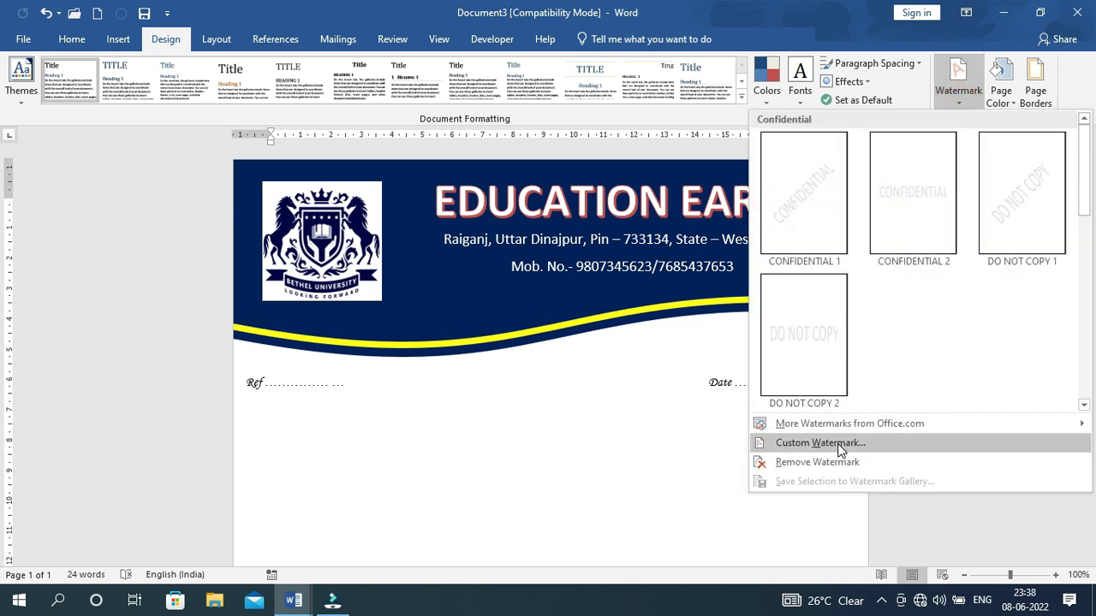
left_click(839, 443)
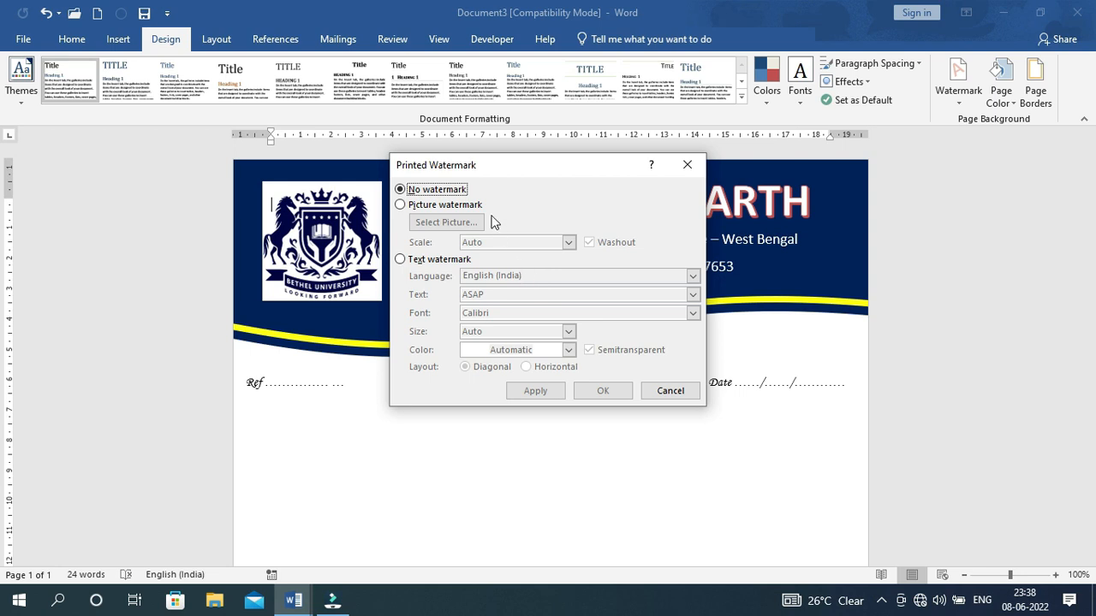
left_click(457, 211)
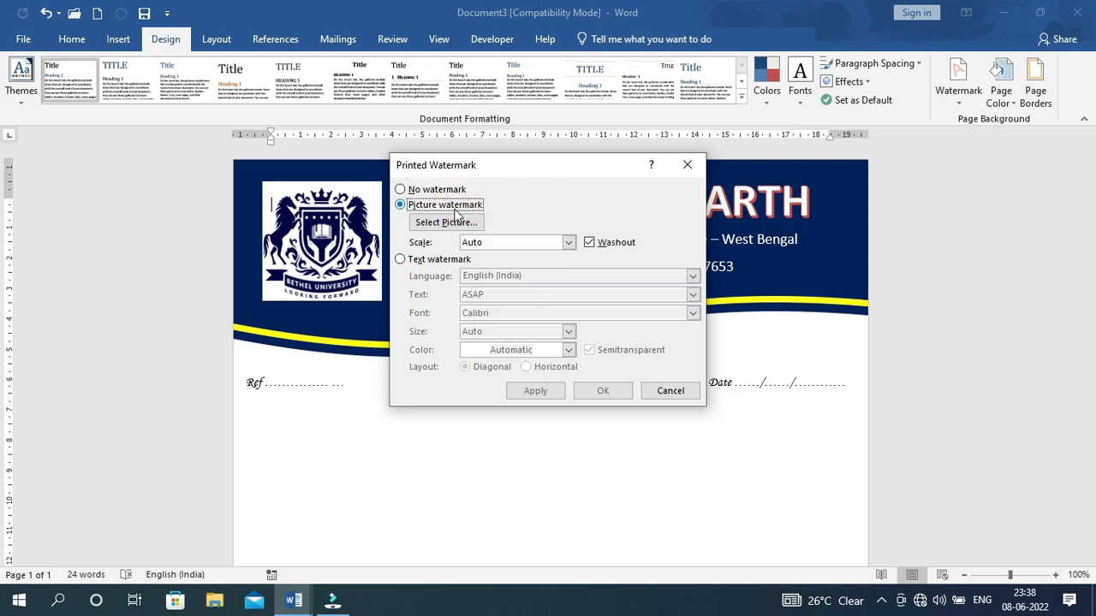
left_click(449, 224)
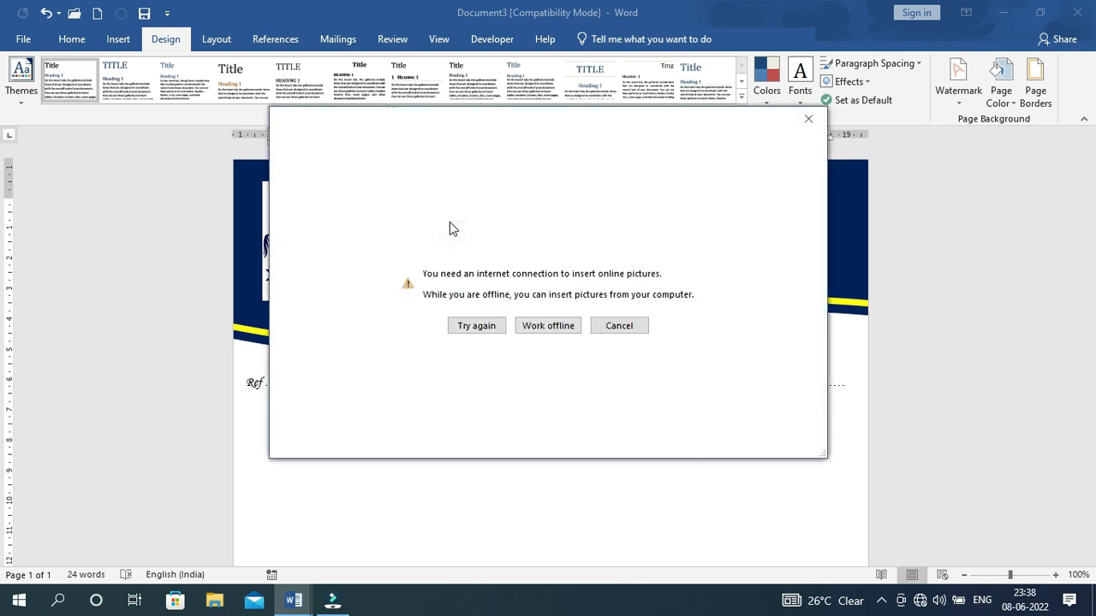
left_click(560, 326)
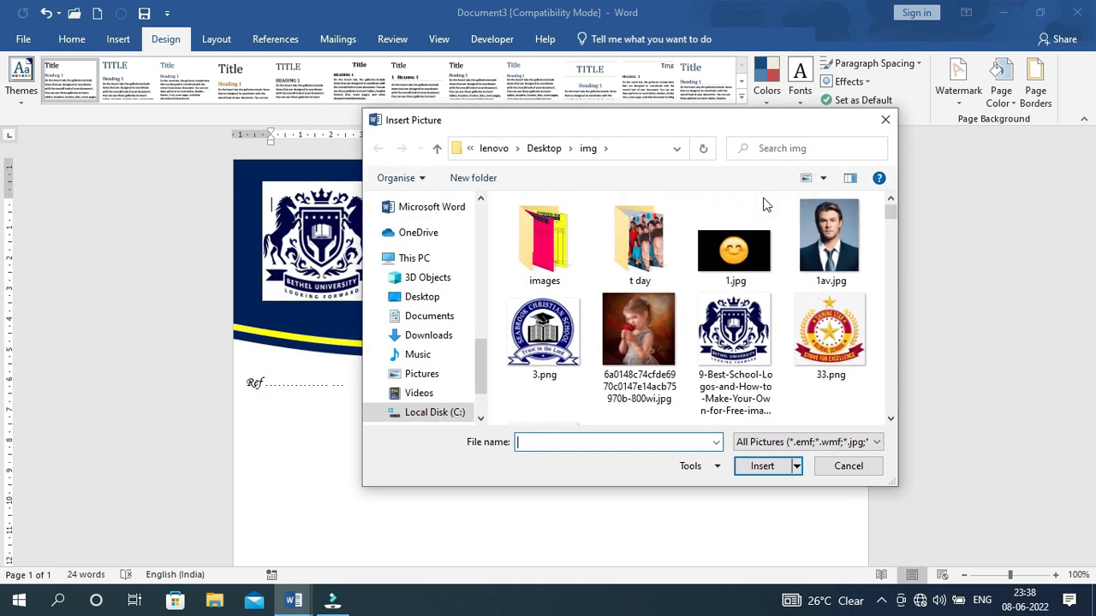
left_click(738, 334)
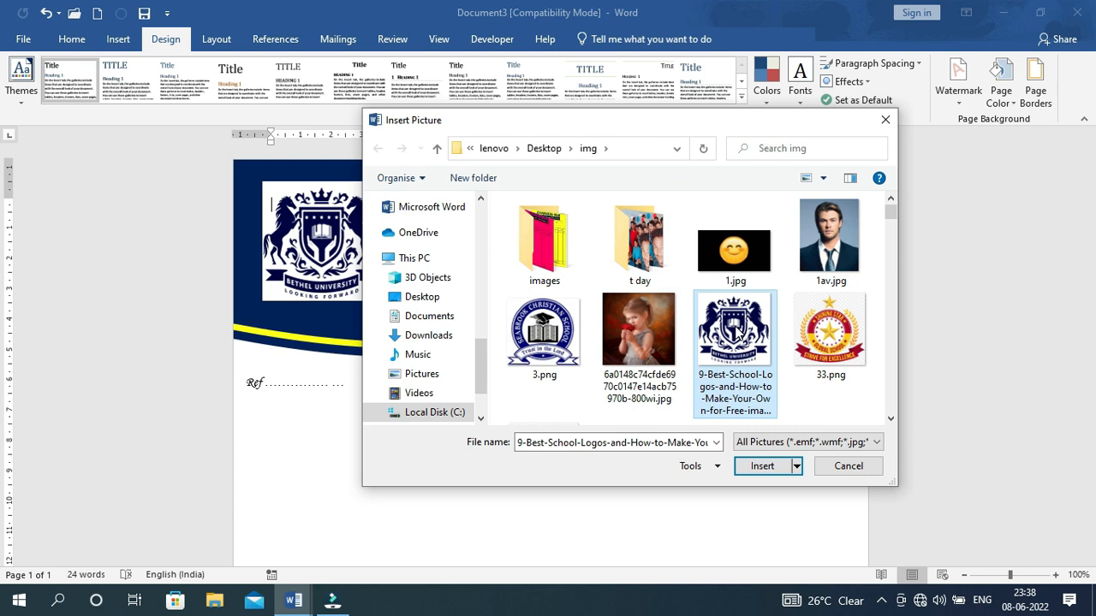
left_click(762, 466)
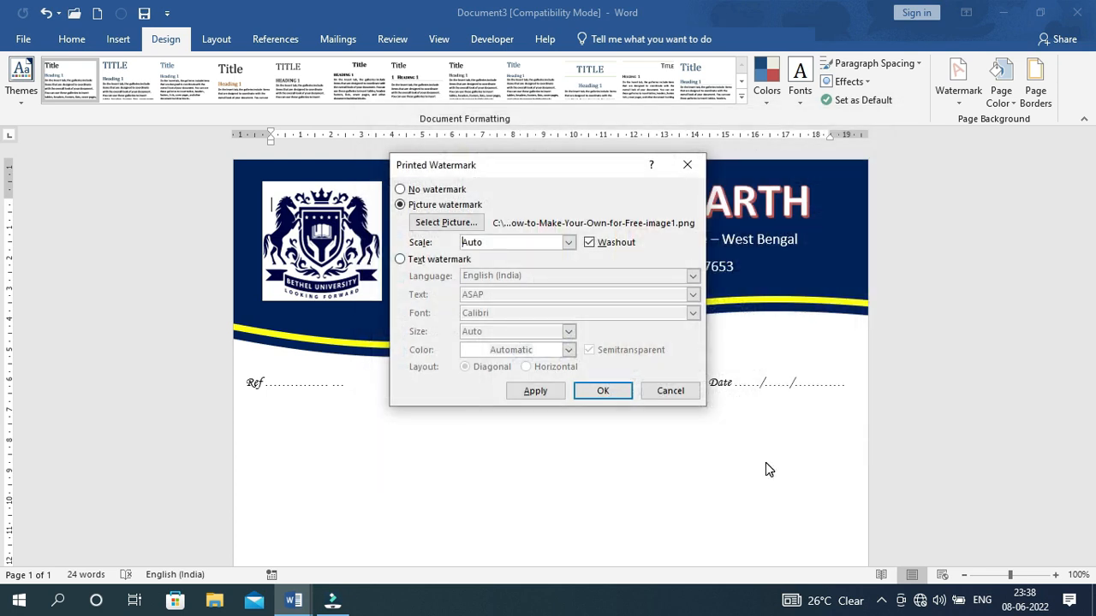
left_click(535, 393)
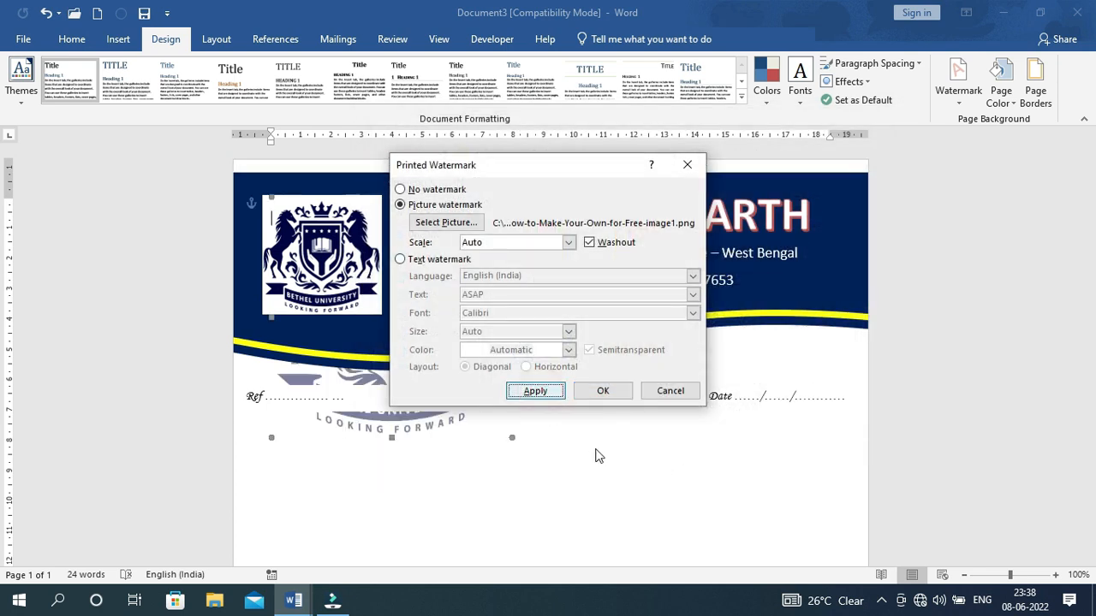
left_click(686, 165)
scroll(690, 432, "down", 5)
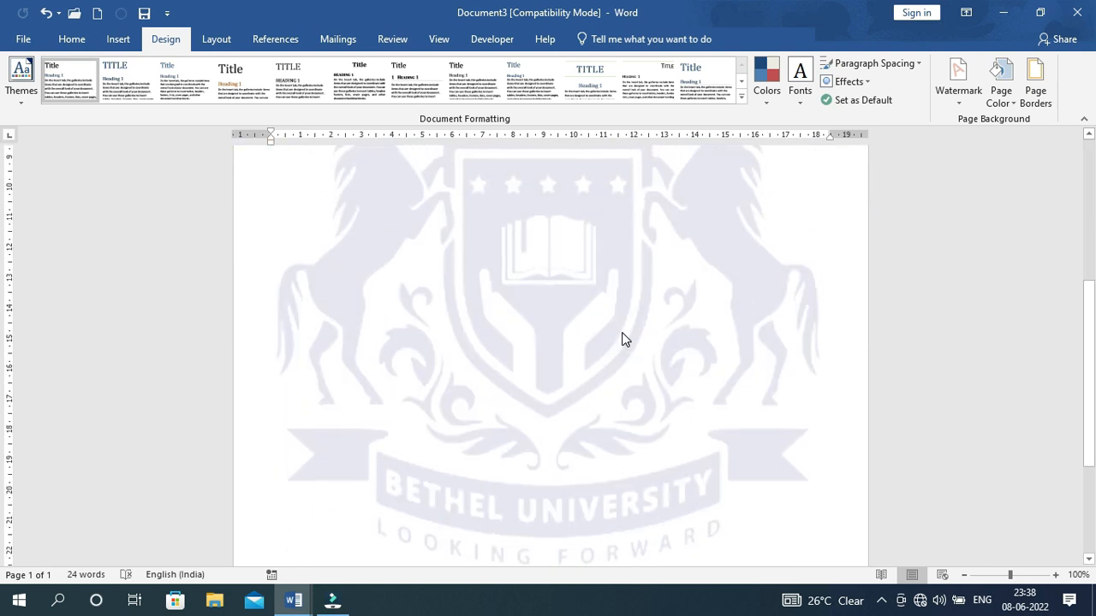
scroll(582, 361, "up", 3)
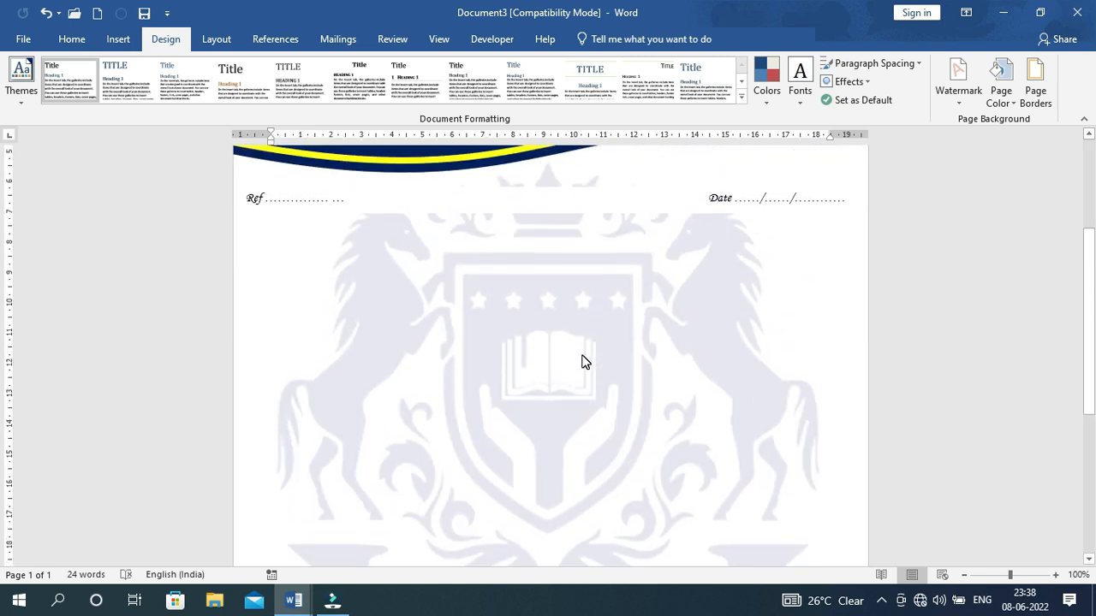
Set the picture watermark scale to 50% and apply it
left_click(954, 90)
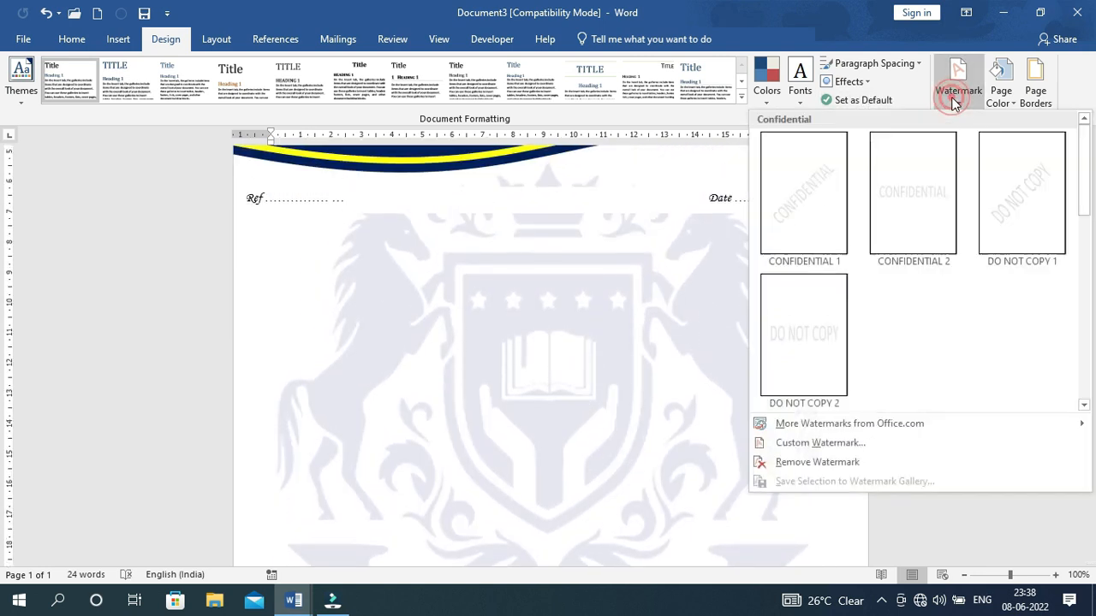
left_click(842, 442)
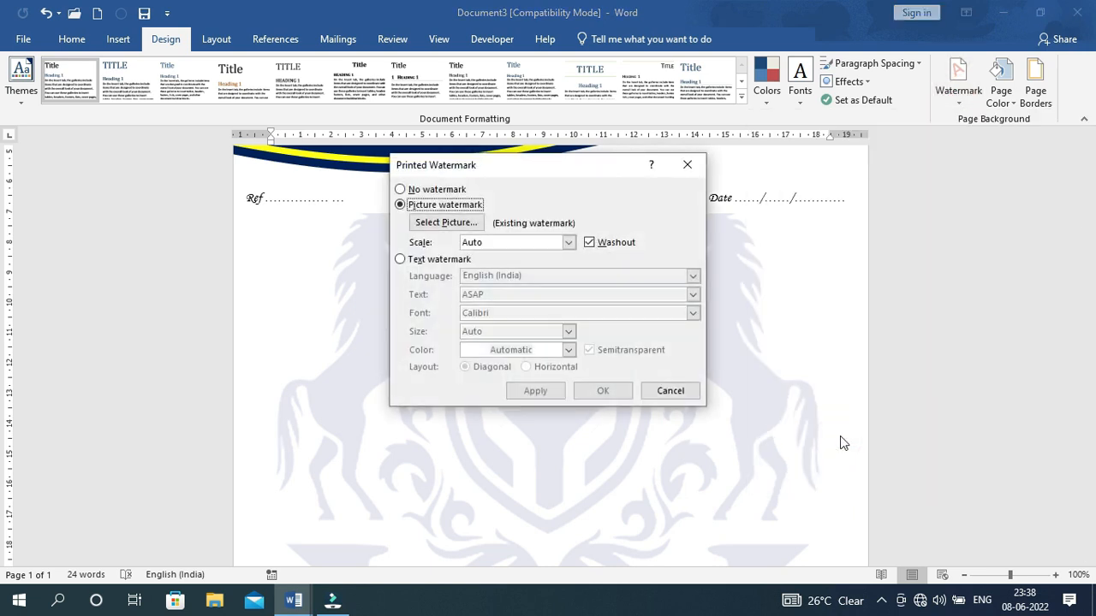
left_click(568, 243)
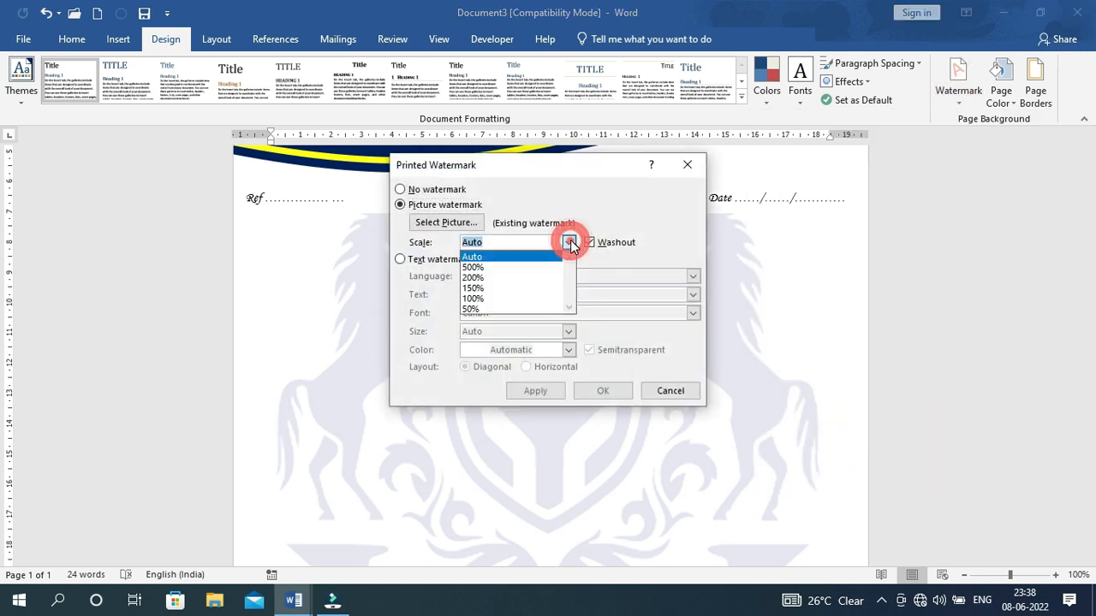
left_click(480, 309)
left_click(535, 391)
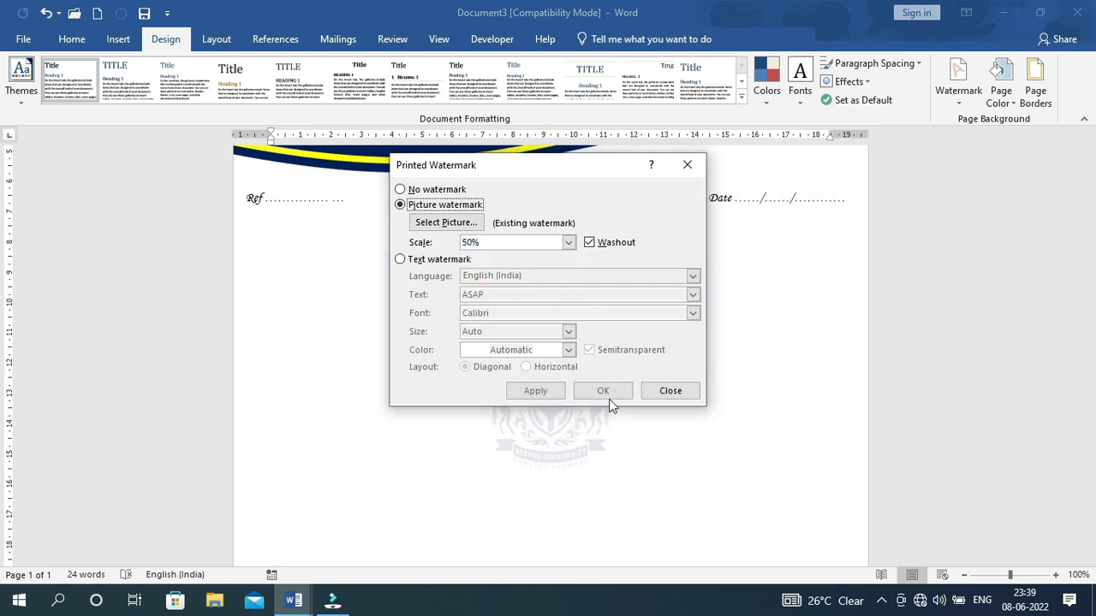
left_click(670, 391)
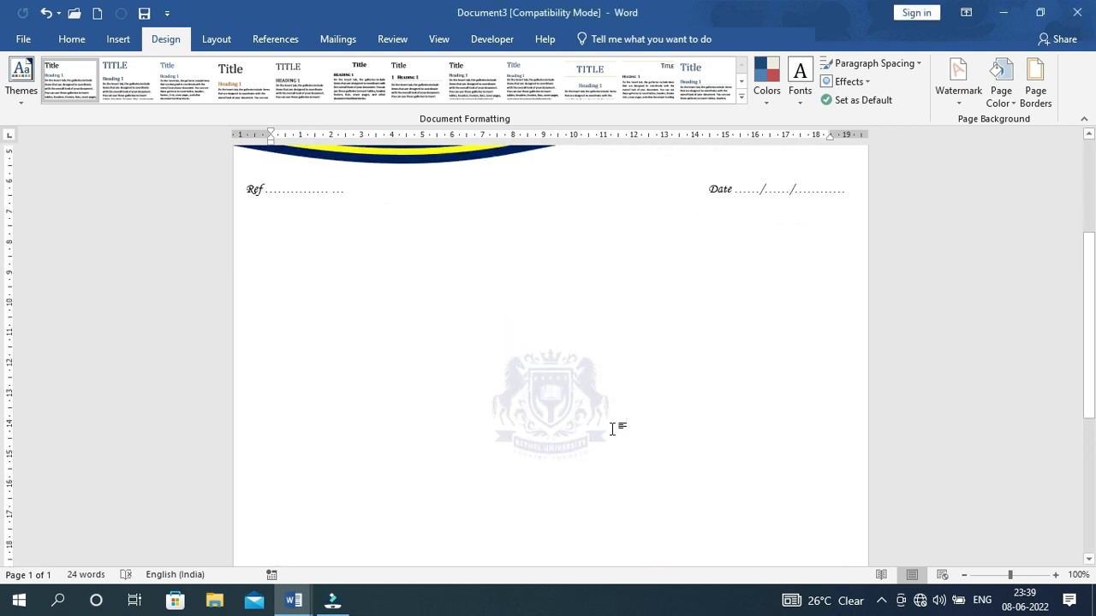
Change the watermark scale to 100%, apply it and check the page
left_click(946, 83)
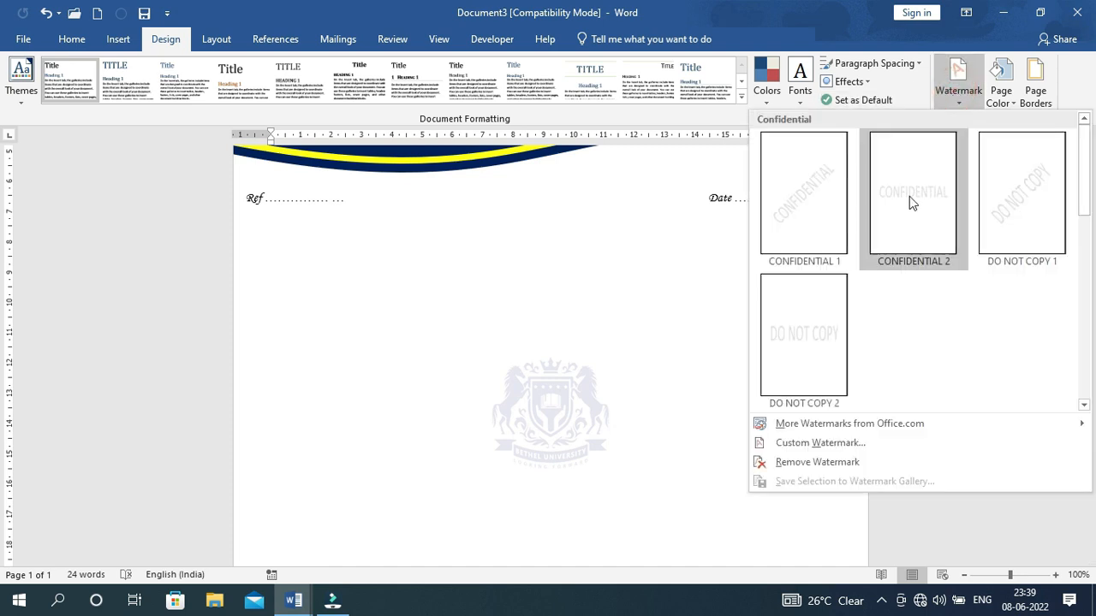
left_click(835, 443)
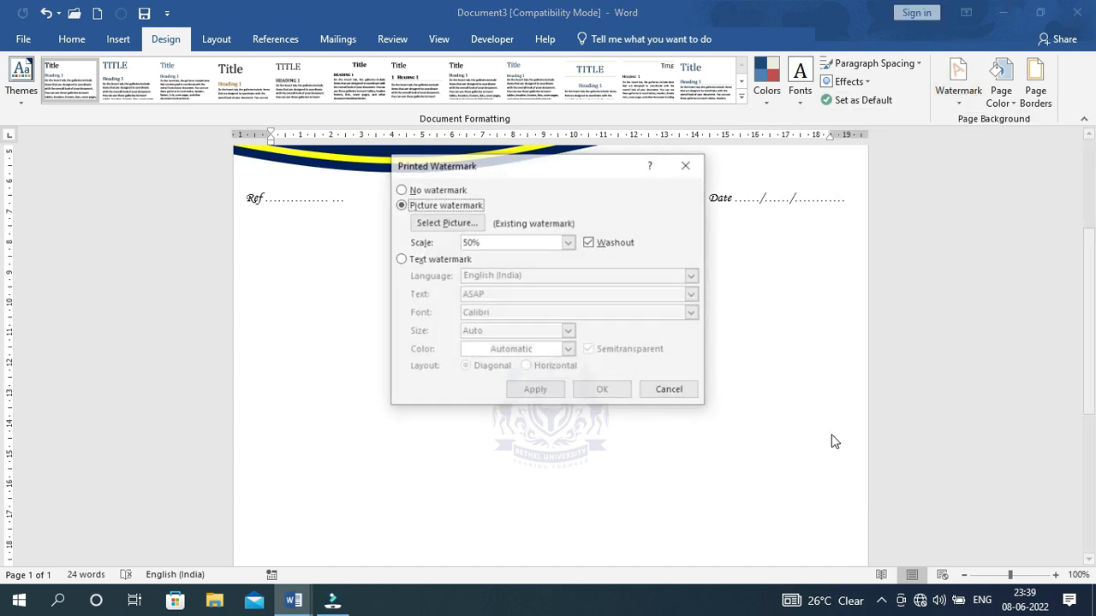
left_click(568, 243)
left_click(474, 299)
left_click(538, 391)
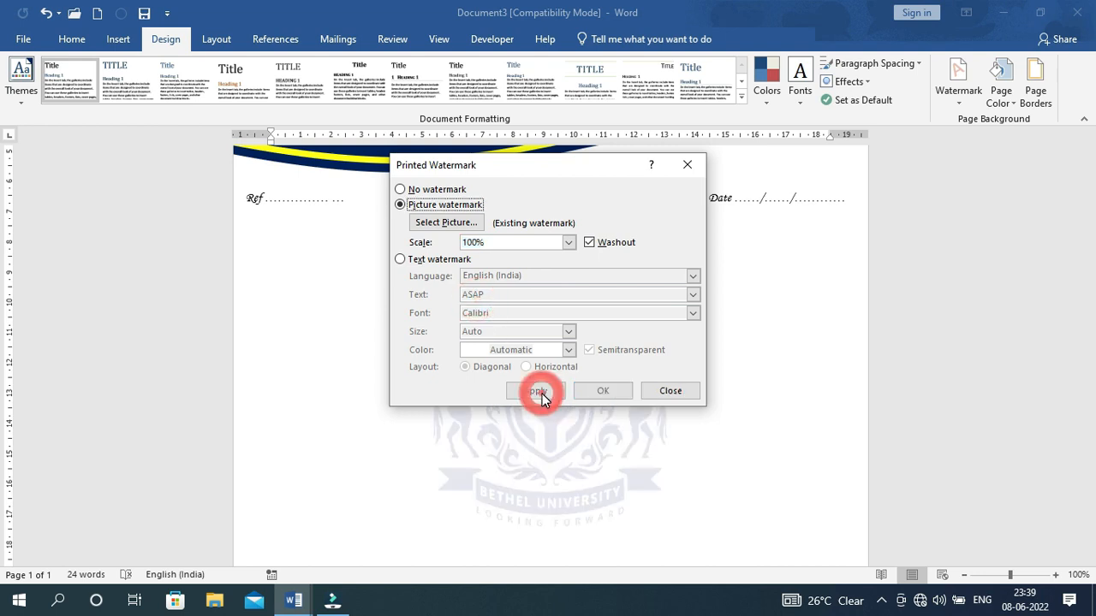
left_click(663, 395)
scroll(585, 398, "down", 5)
scroll(588, 402, "up", 2)
scroll(588, 398, "up", 3)
scroll(609, 399, "down", 5)
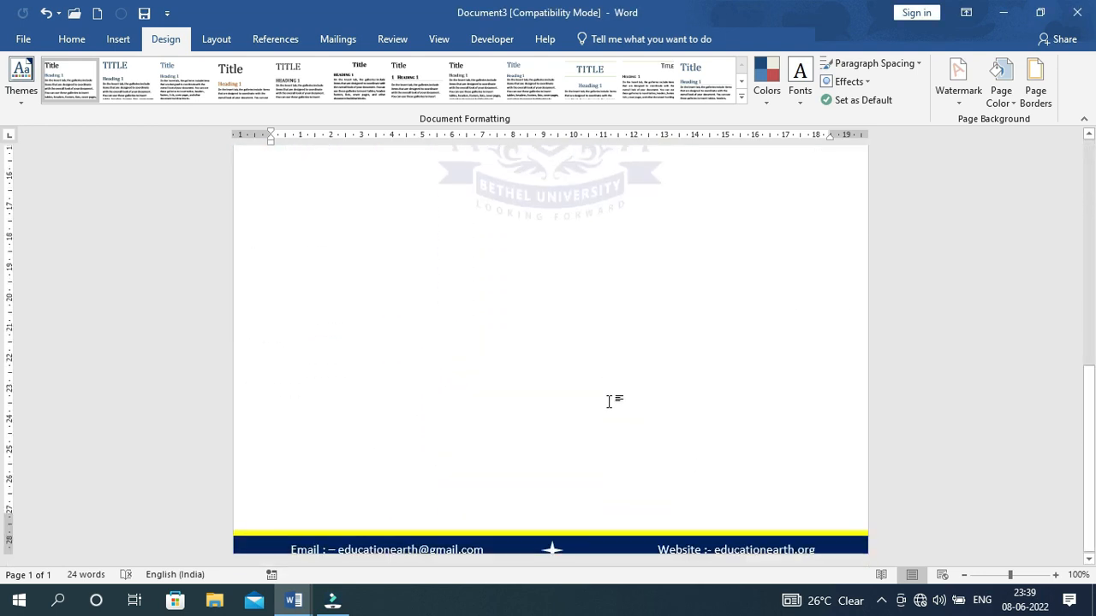
scroll(610, 404, "up", 2)
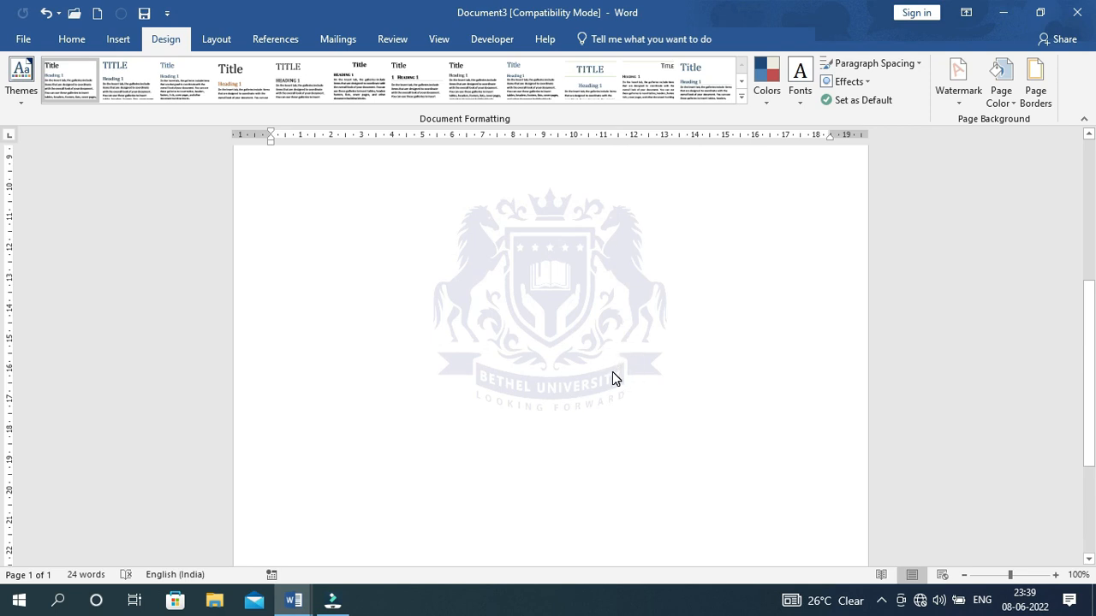
Zoom out to 50% to fit the full letterhead page, then collapse the ribbon
scroll(900, 513, "down", 2)
left_click(963, 576)
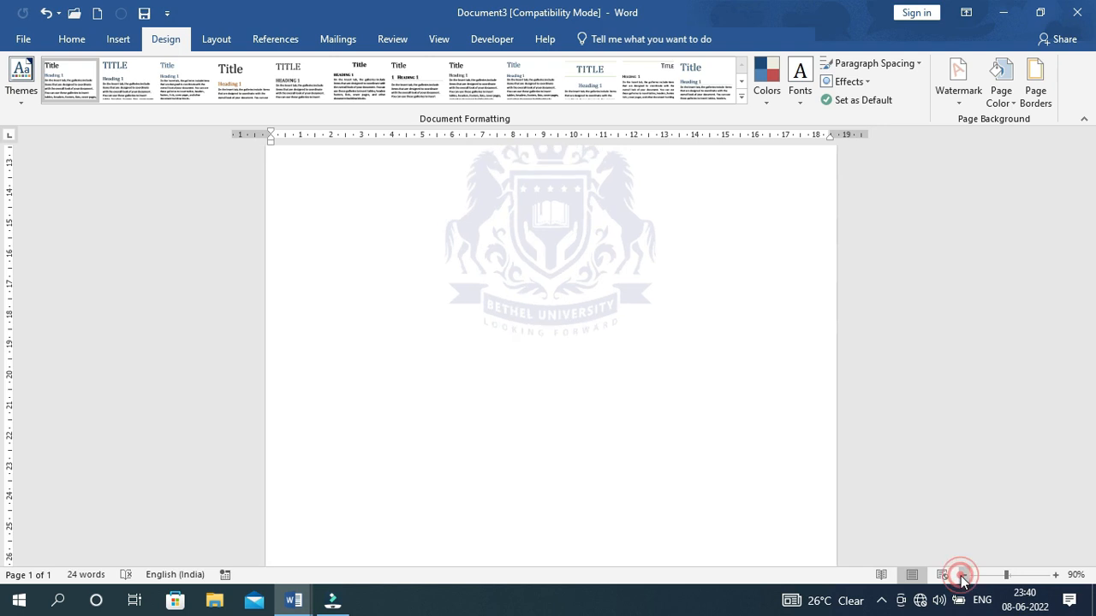
left_click(964, 575)
left_click(963, 575)
left_click(964, 575)
left_click(963, 575)
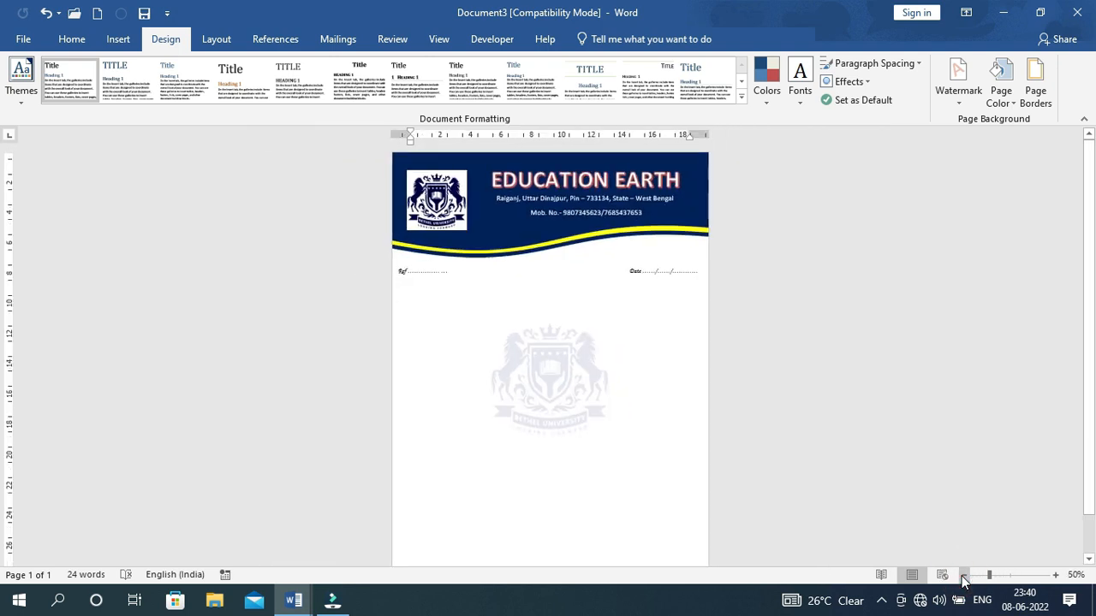
left_click(1085, 120)
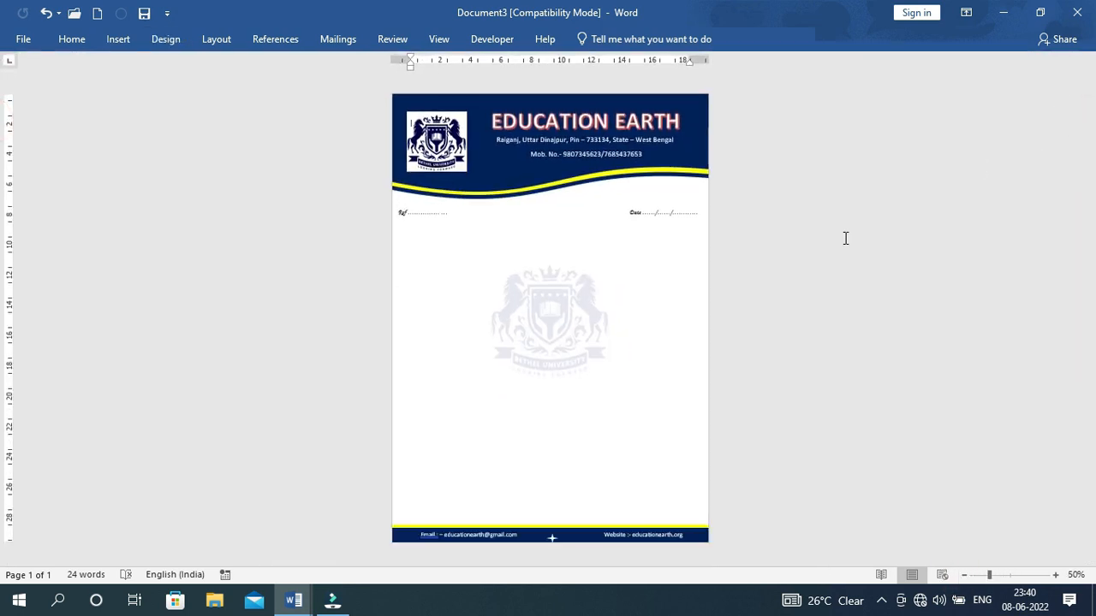